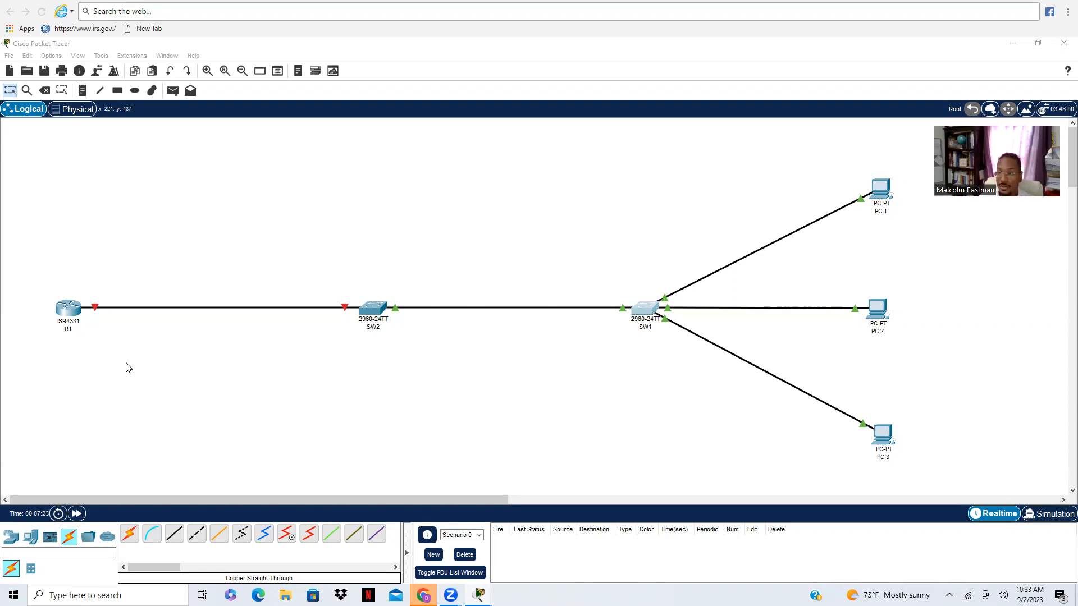
Step: Open router R1's command line interface and enlarge its window to full size
left_click(76, 304)
left_click(72, 314)
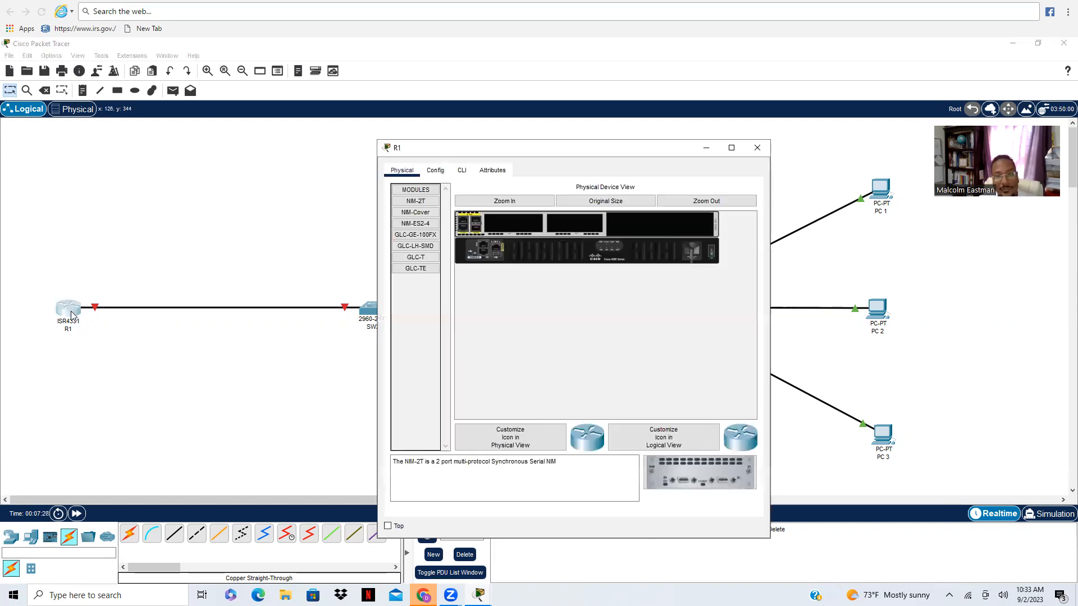
left_click(461, 170)
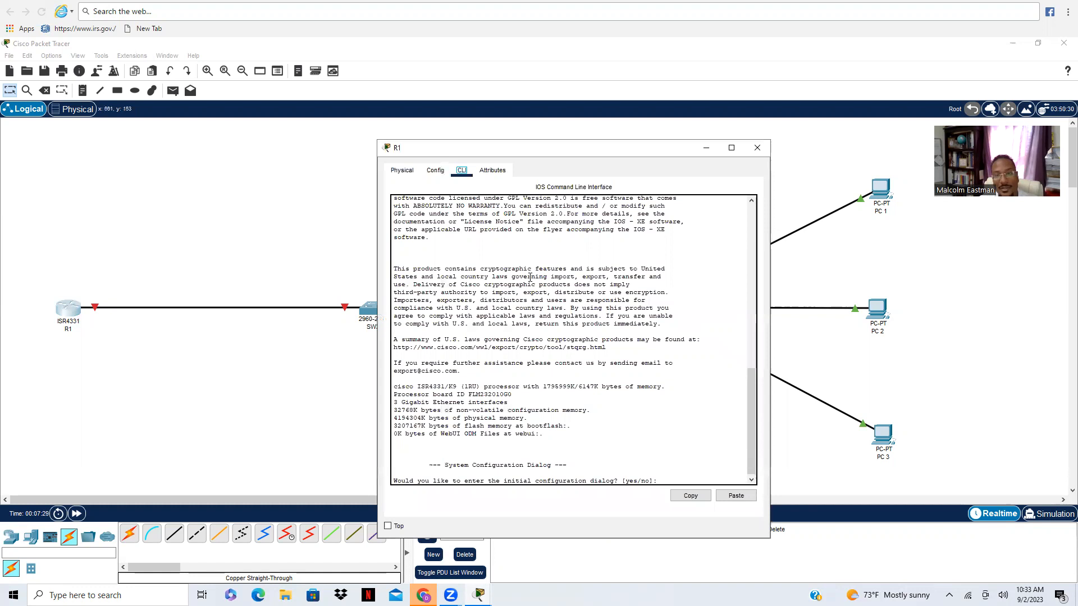
left_click(732, 148)
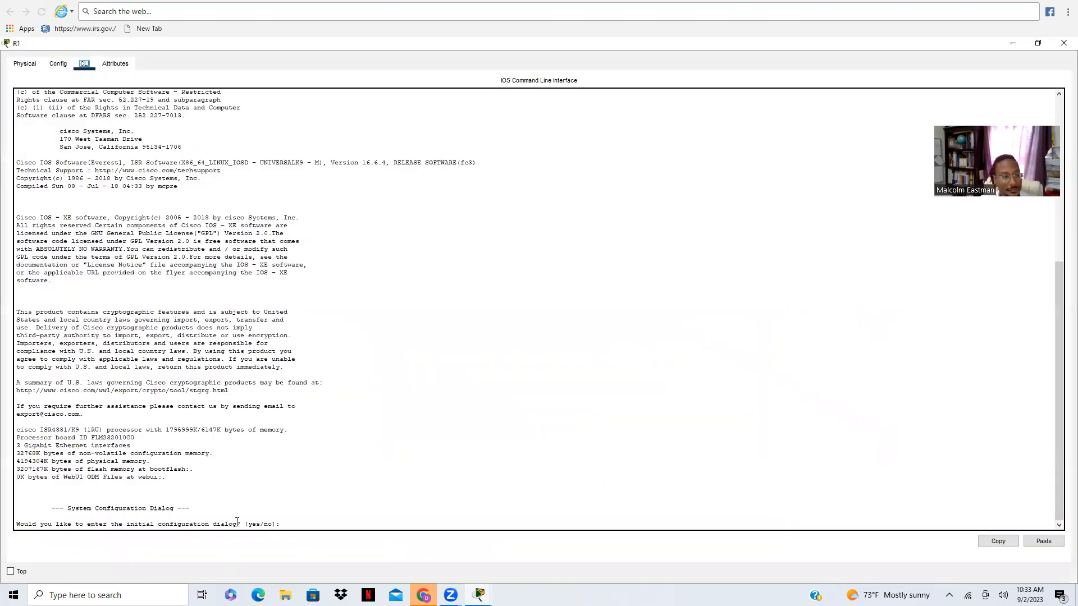
Step: Decline R1's initial configuration dialog with "no" and start the console session
left_click(311, 519)
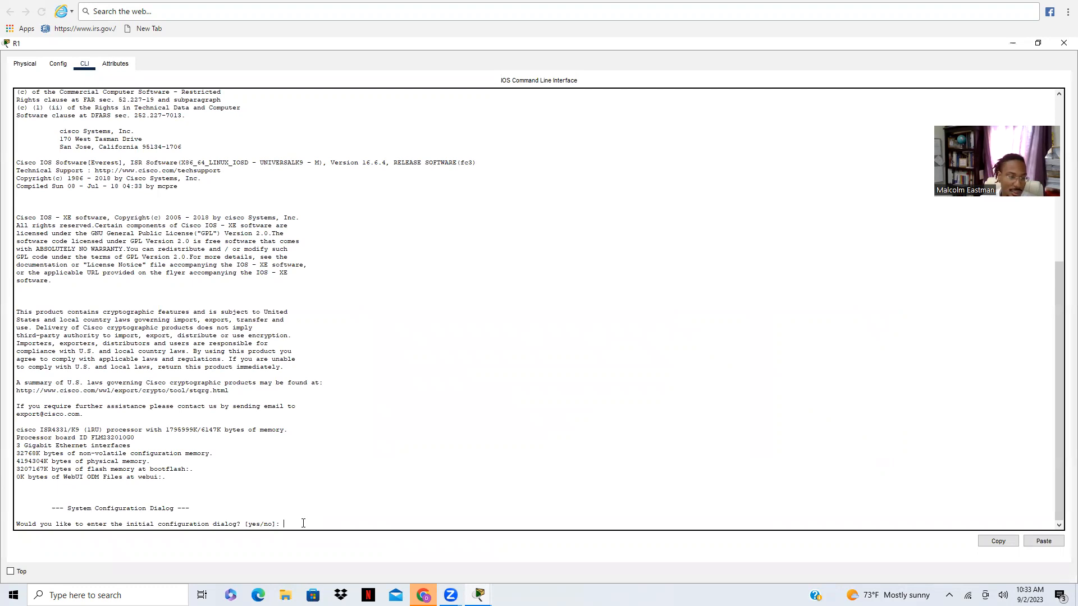
type("no")
key("Return")
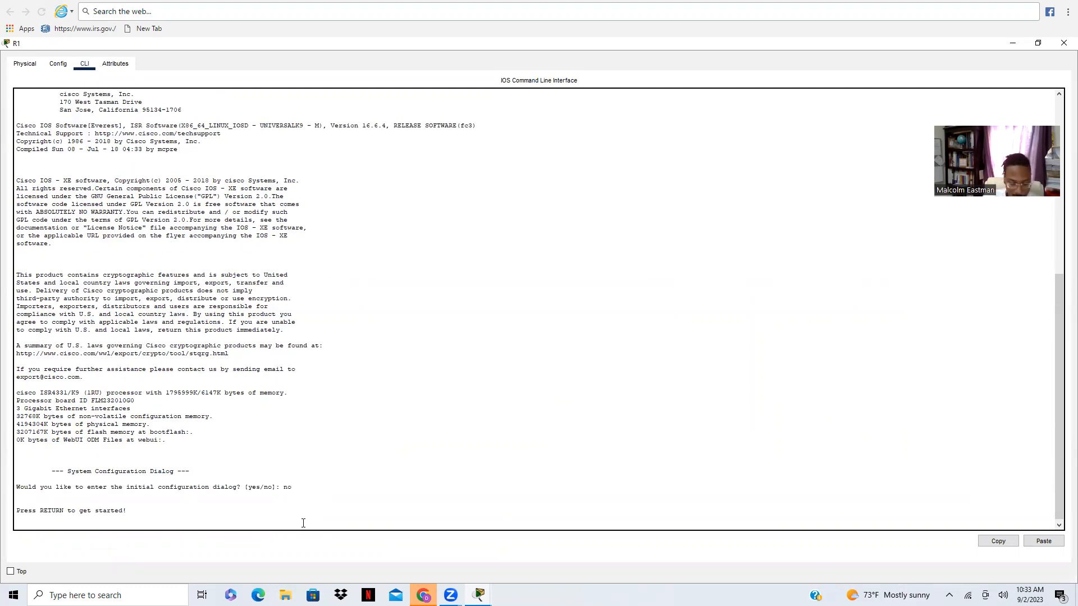
key("Return")
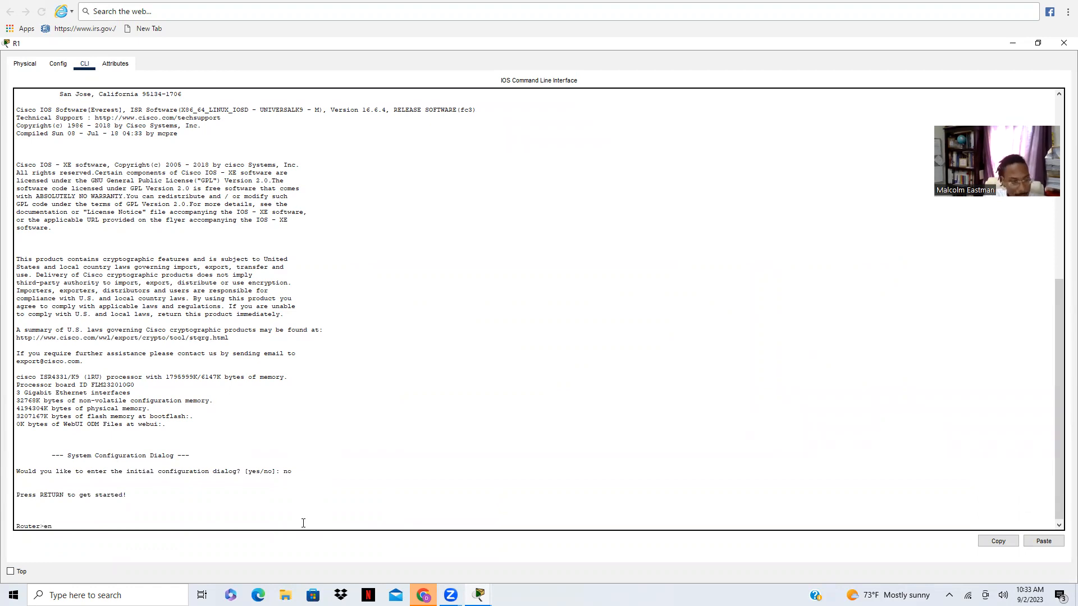
Step: Enter privileged mode with en, and global configuration mode with conf t on the router
type("en")
key("Return")
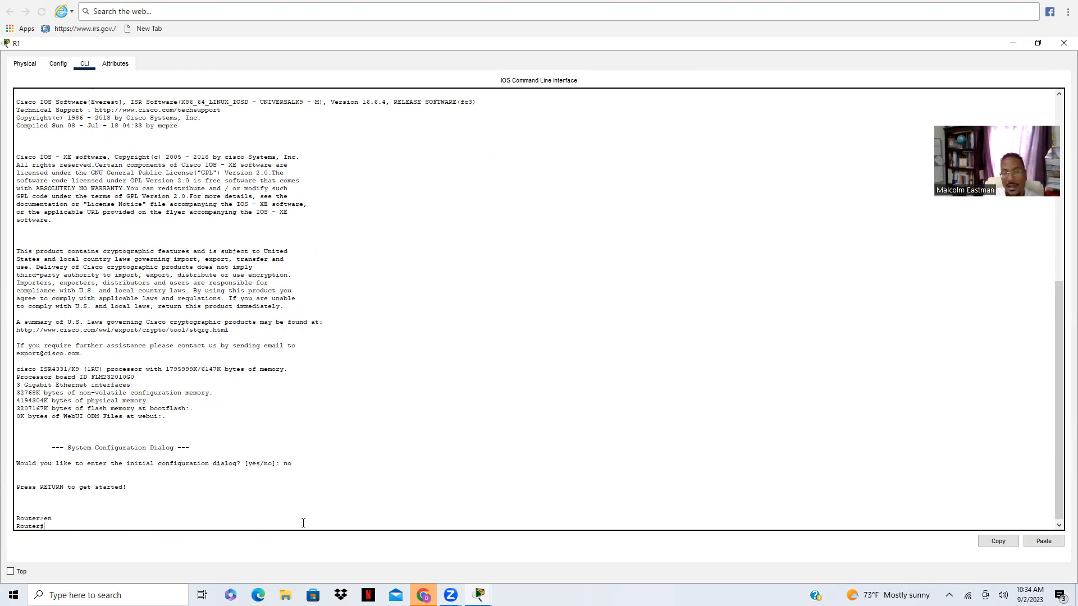
type("con")
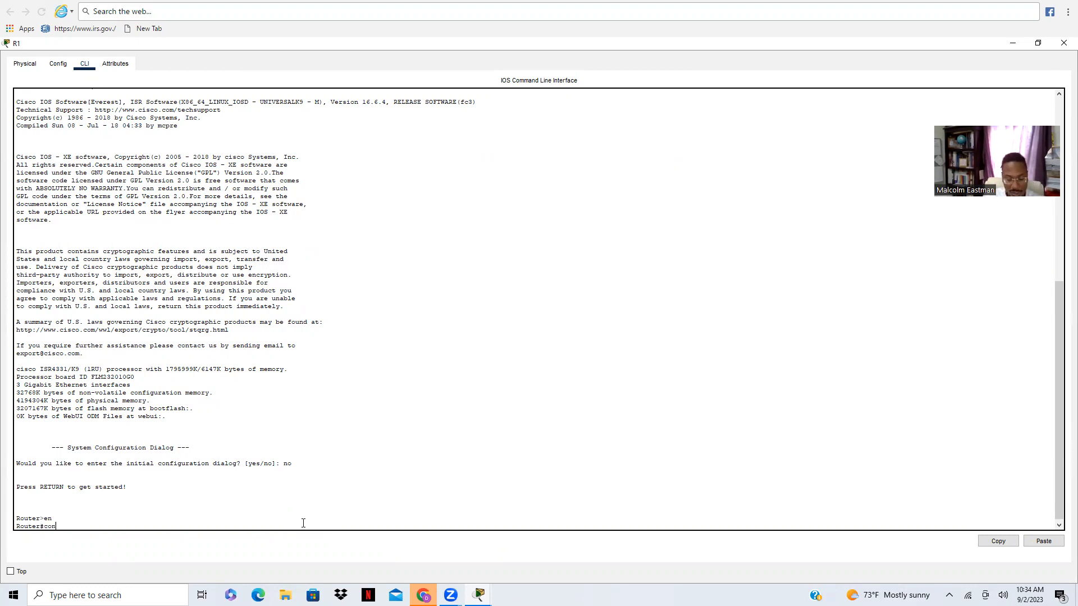
type("f t")
key("Return")
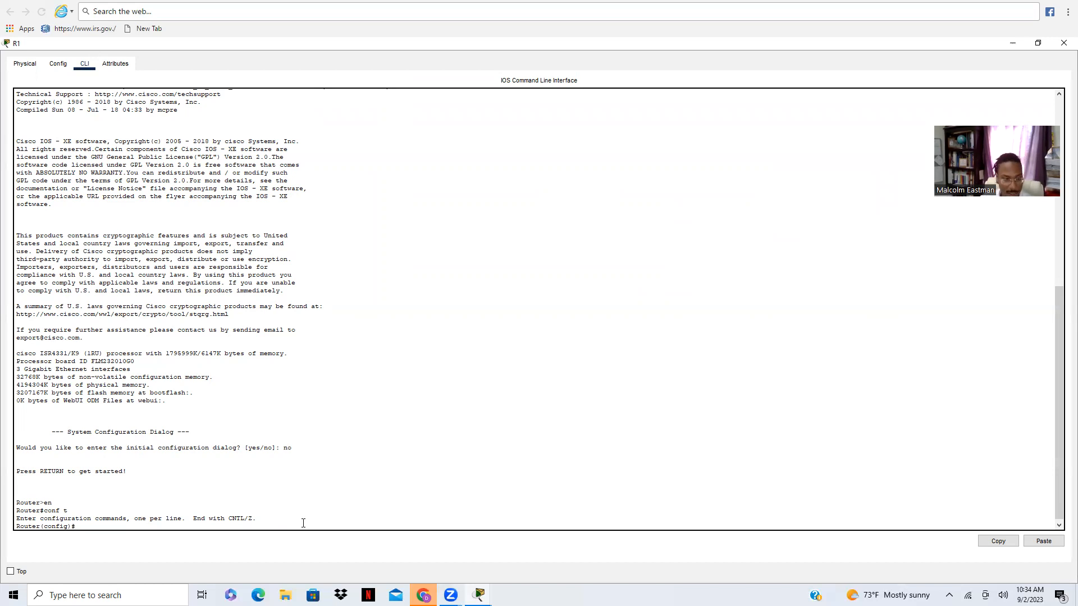
Step: Set the router's hostname to R1
type("hostname")
key("Return")
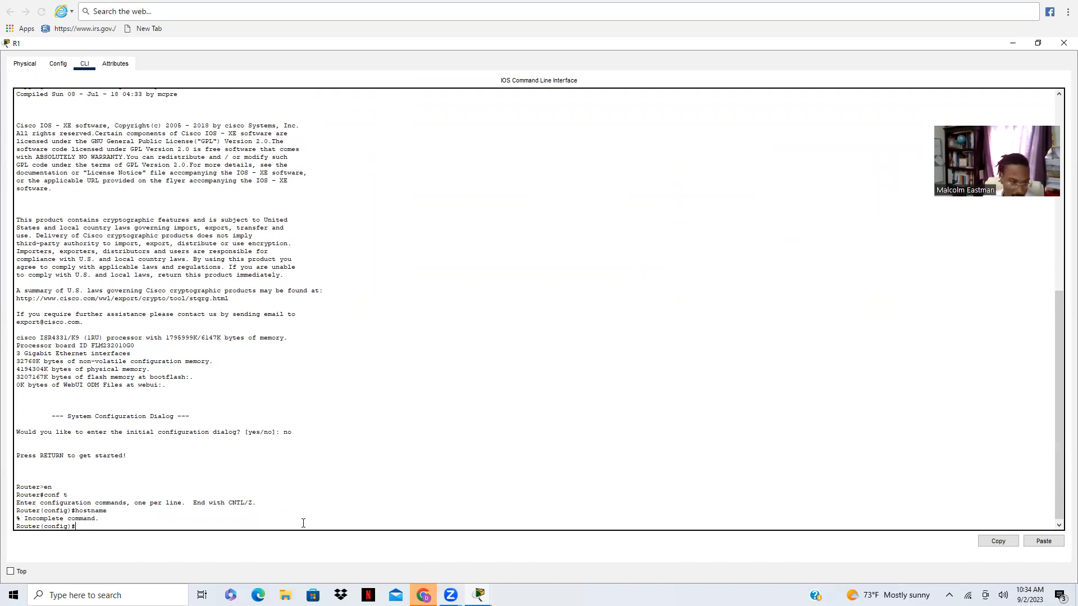
key("Up")
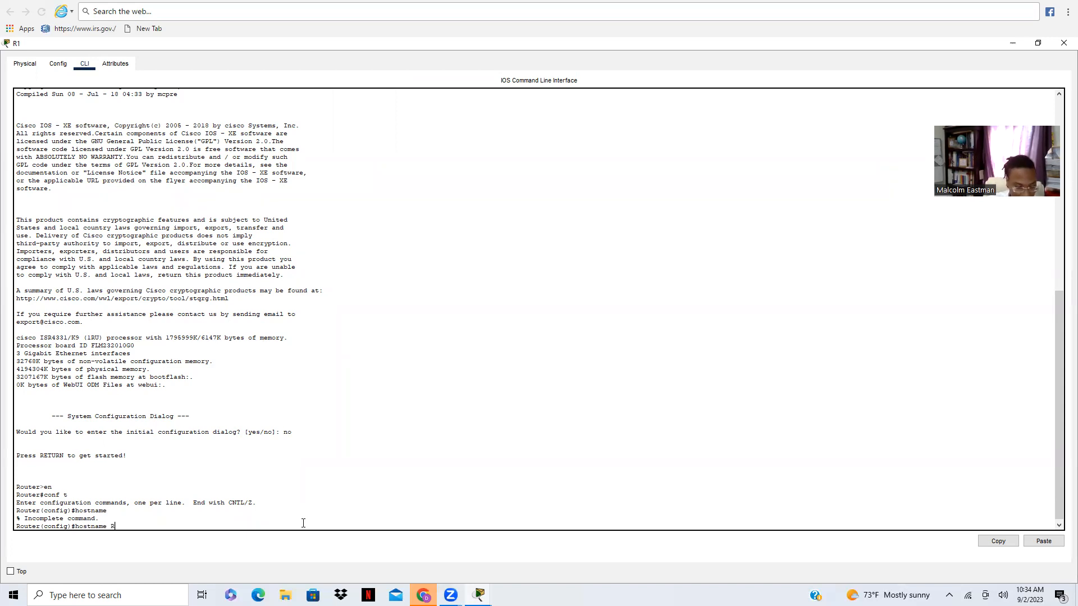
type("R1")
key("Return")
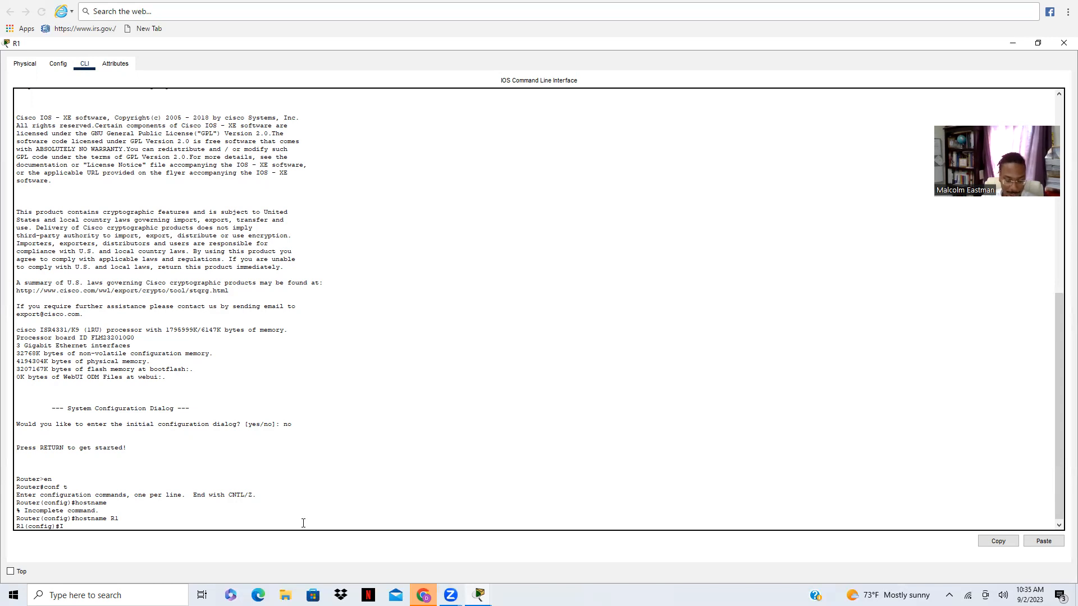
Step: Create a DHCP pool named pool1 on R1 with the ip dhcp pool command
type("ip dhcp pool ppol")
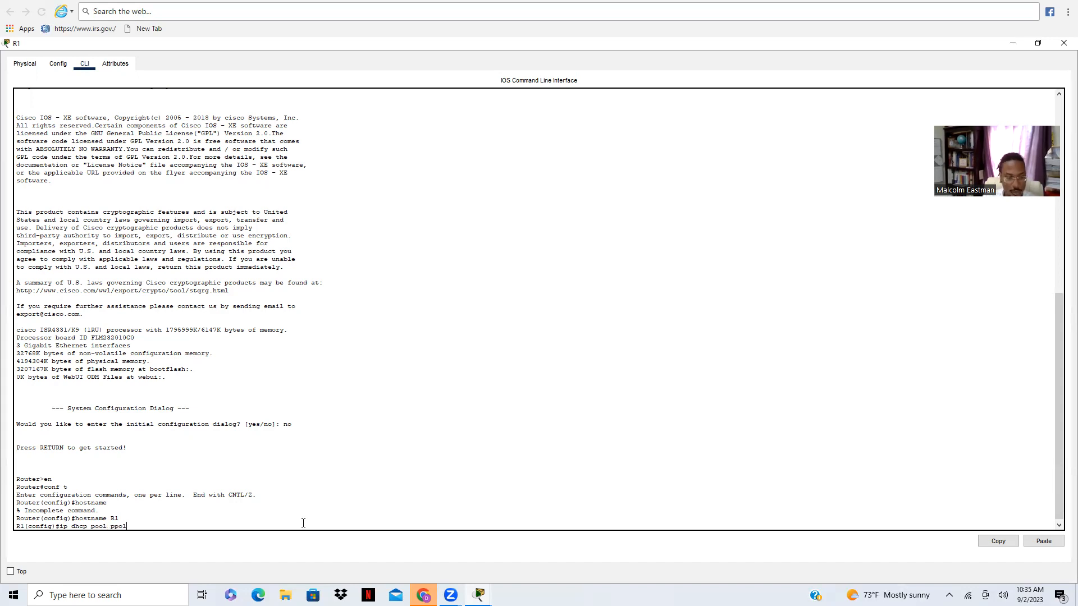
key("BackSpace")
key("BackSpace")
key("BackSpace")
type("ool")
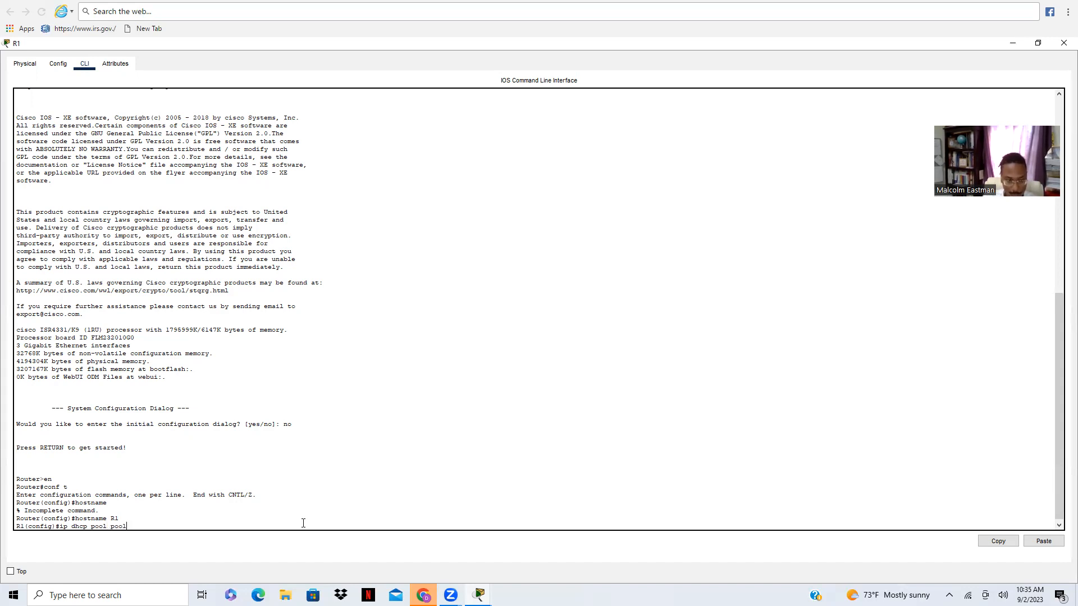
type("1")
key("Return")
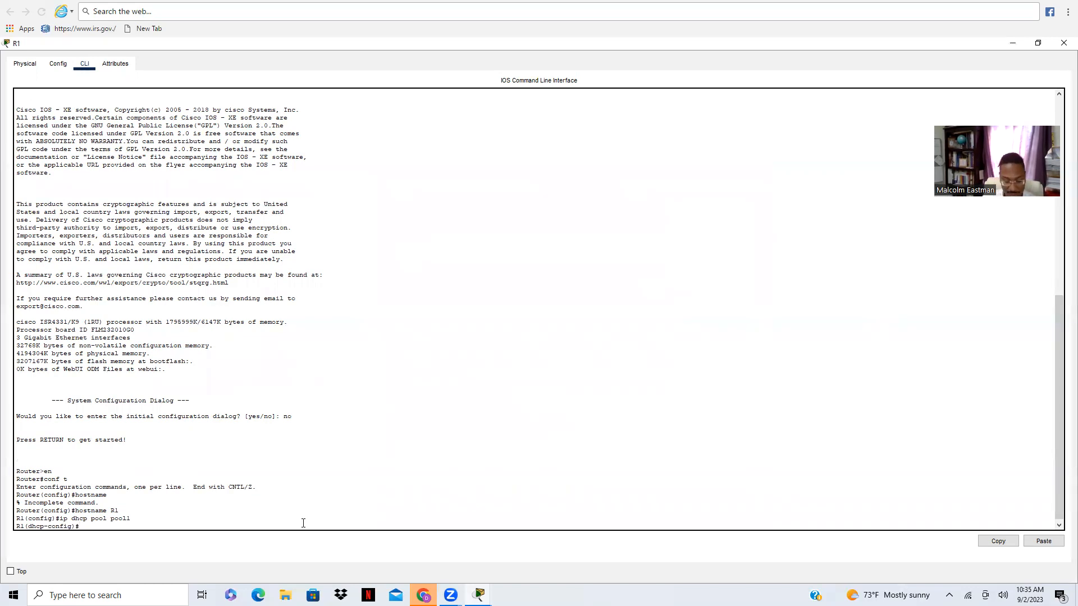
Step: Assign the network 192.10.10.0 with subnet mask 255.255.255.0 to the DHCP pool
type("network")
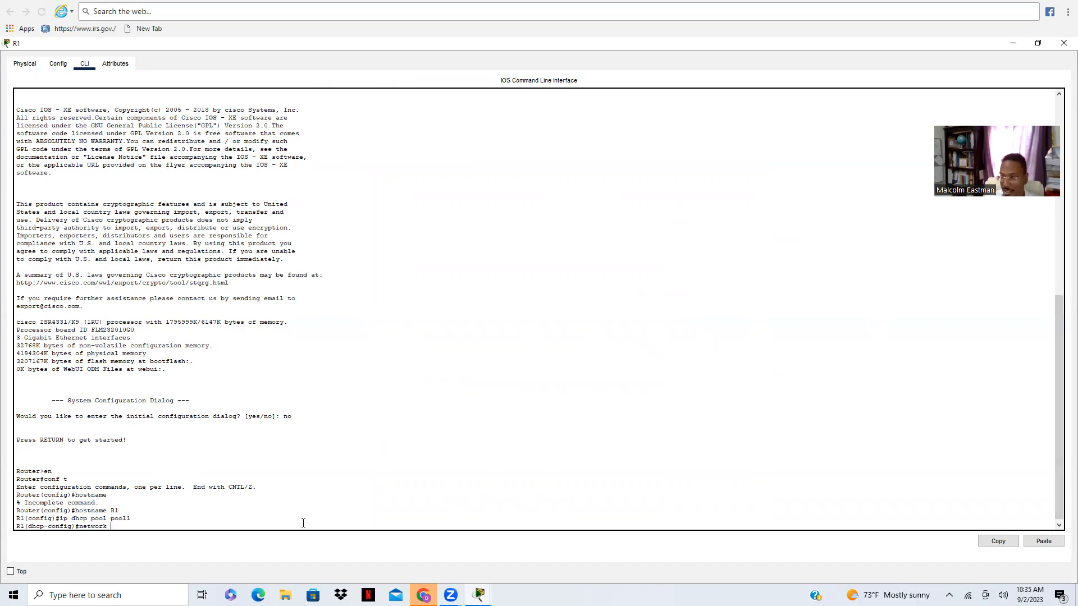
type("192.10")
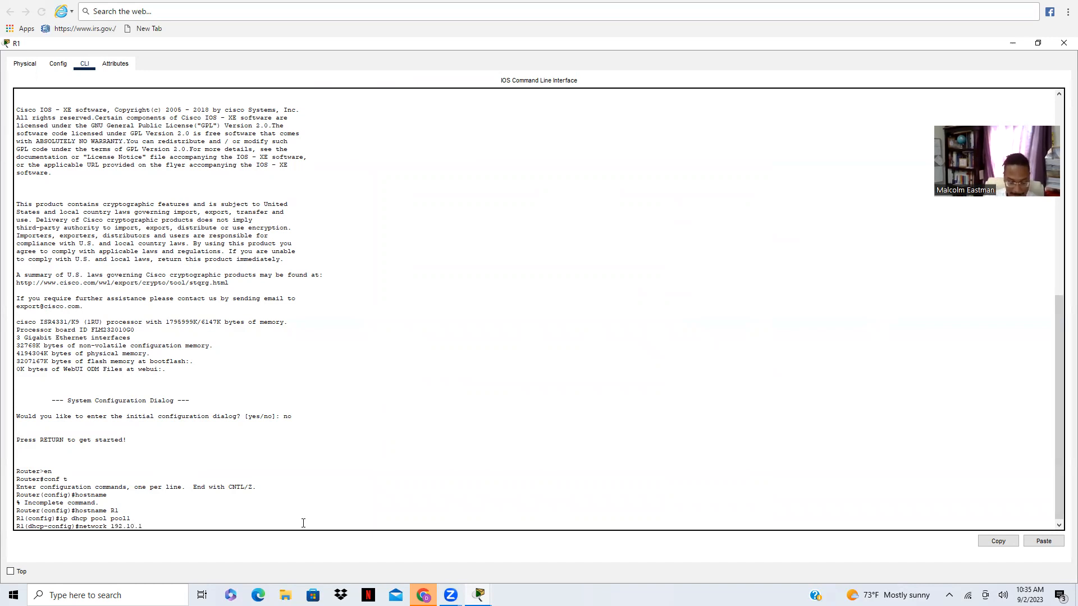
type(".10.0")
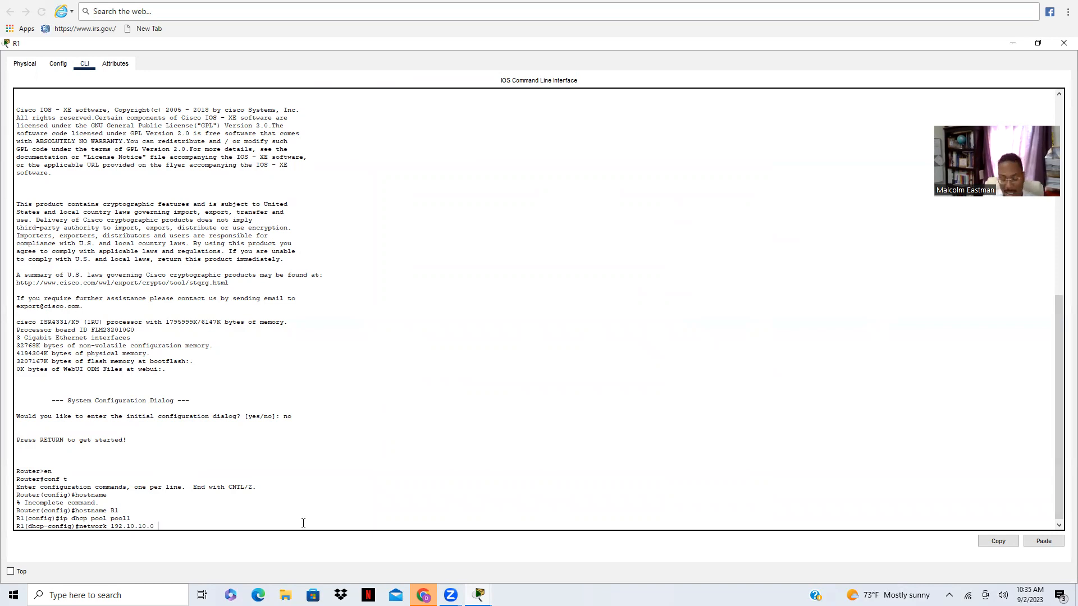
type(" 255")
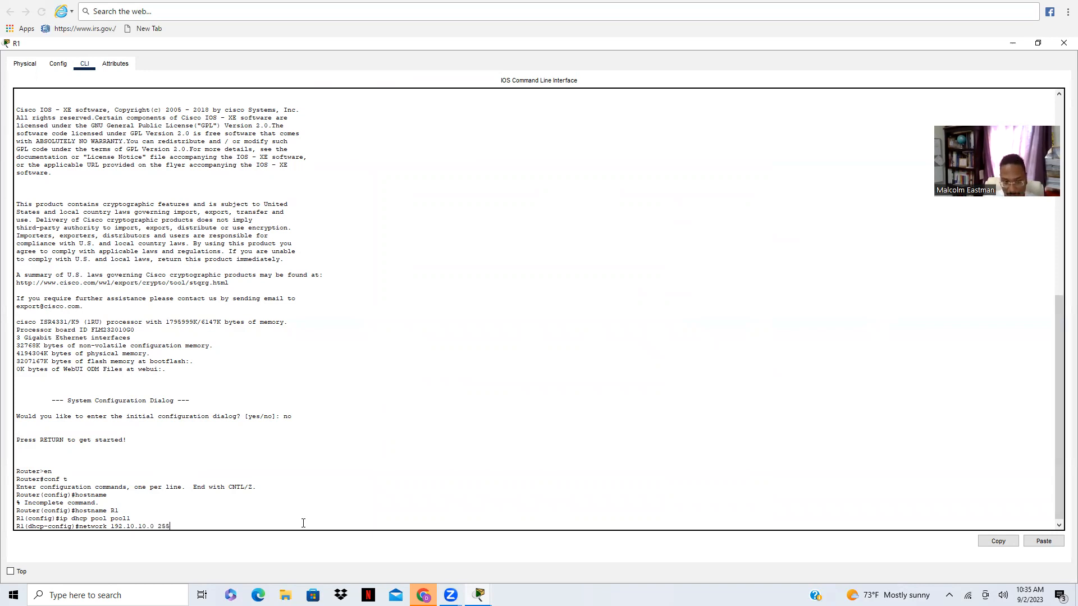
type(".255.255.0")
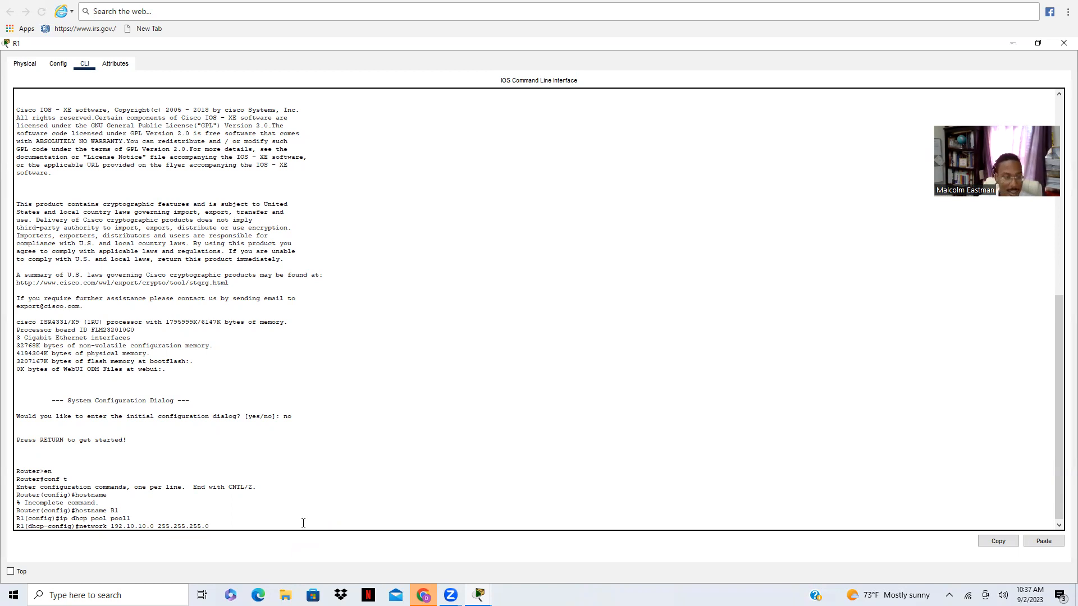
key("Return")
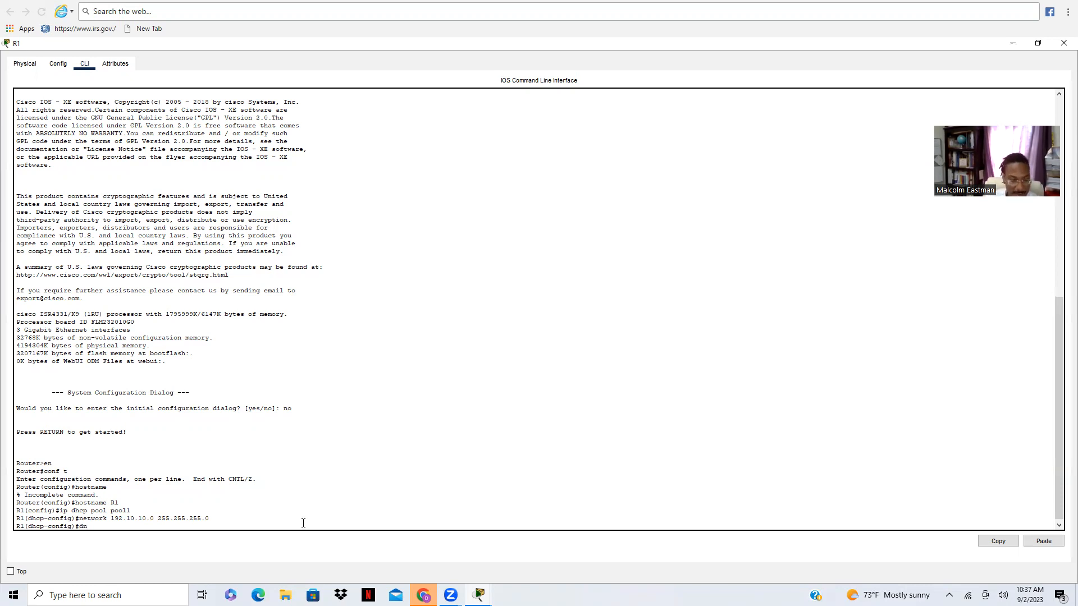
key("Tab")
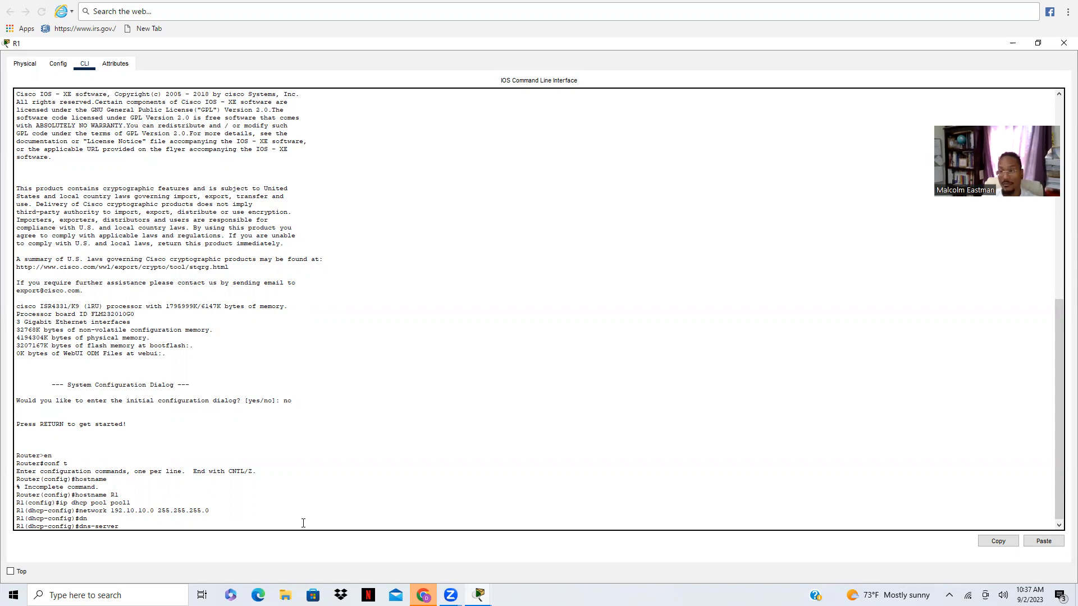
key("BackSpace")
key("BackSpace")
key("BackSpace")
key("BackSpace")
key("BackSpace")
key("BackSpace")
key("BackSpace")
key("BackSpace")
key("BackSpace")
key("BackSpace")
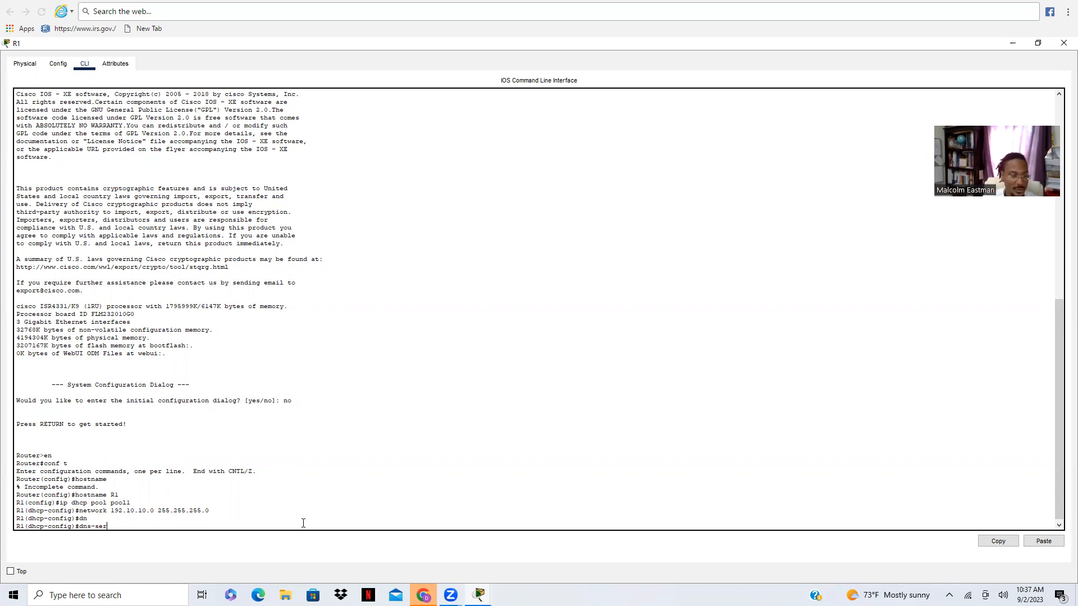
key("Tab")
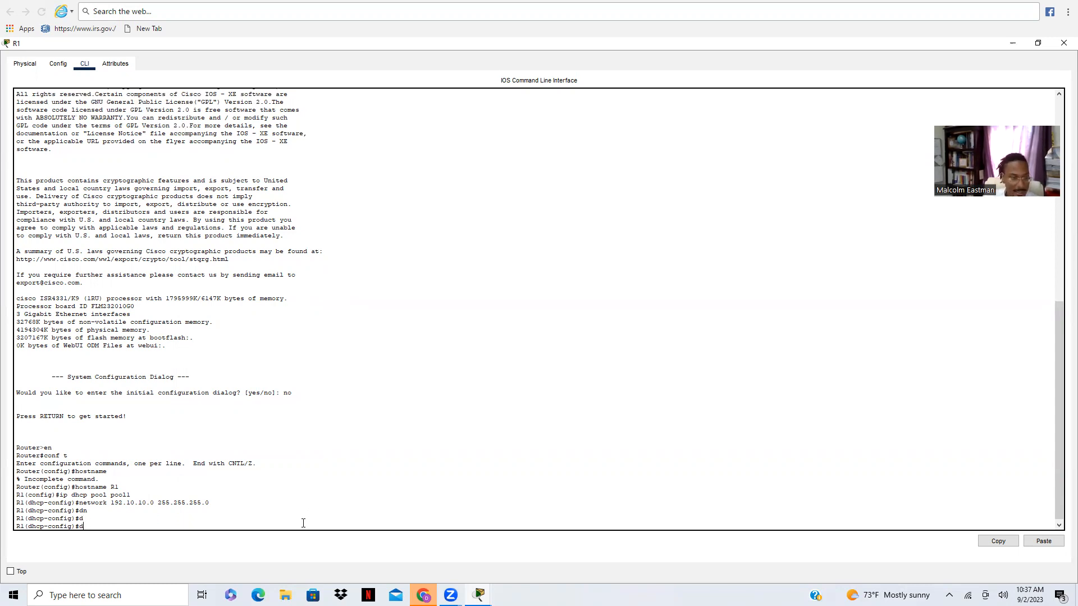
type("n")
key("Tab")
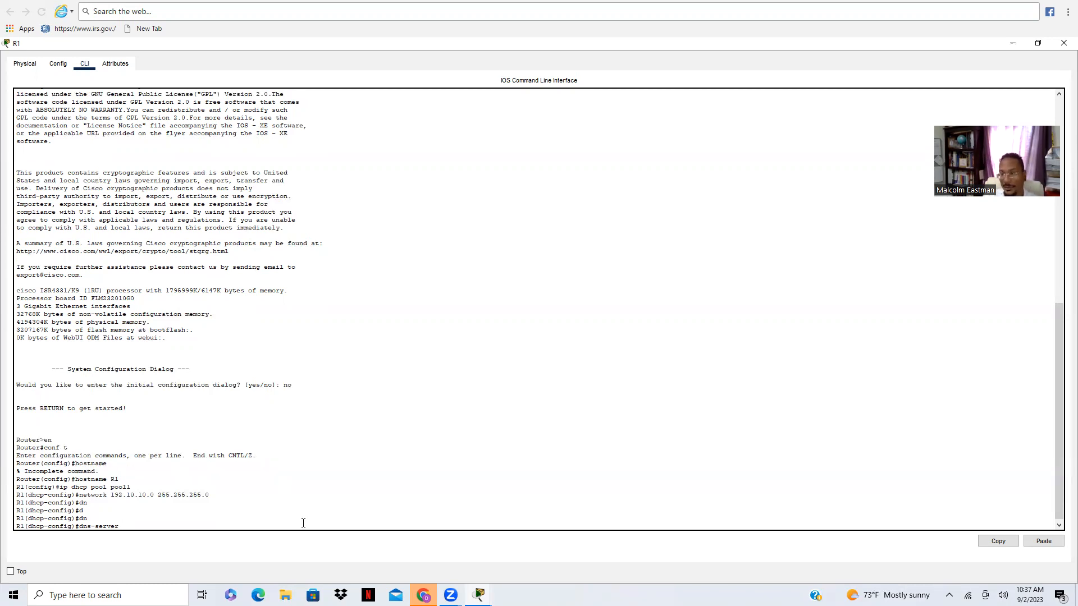
key("BackSpace")
key("BackSpace")
key("BackSpace")
key("BackSpace")
key("BackSpace")
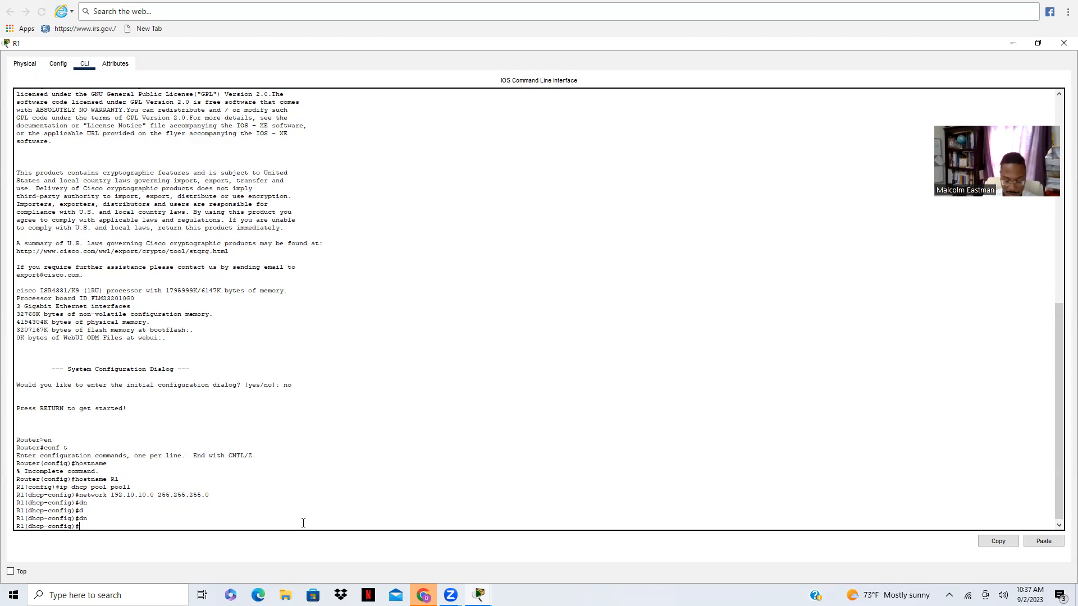
Step: List the available DHCP pool commands and set the pool's dns-server to 2.2.2.2
type("?")
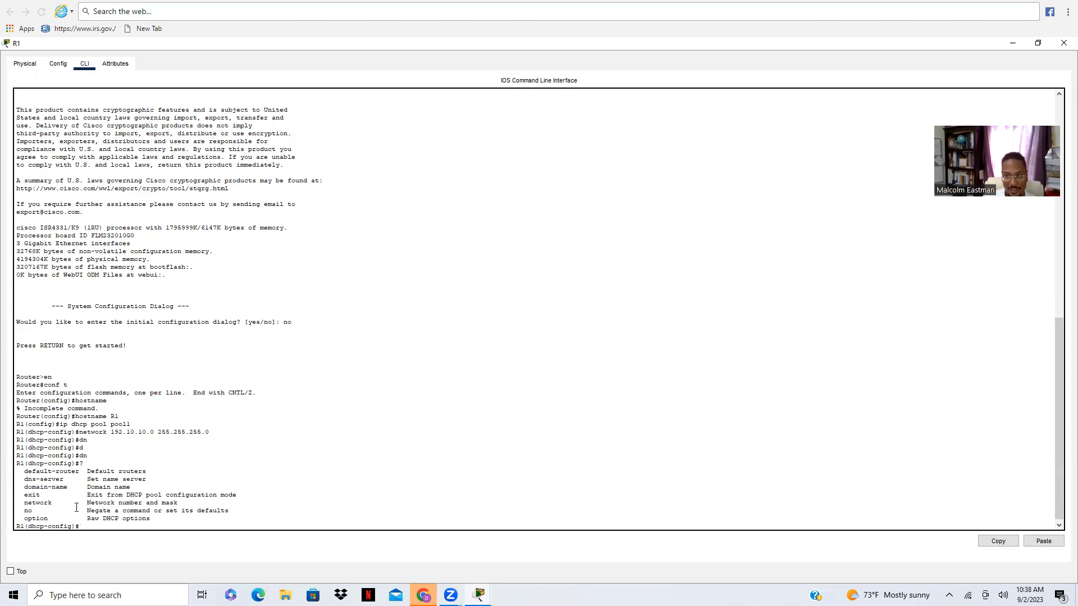
type("dn")
key("Tab")
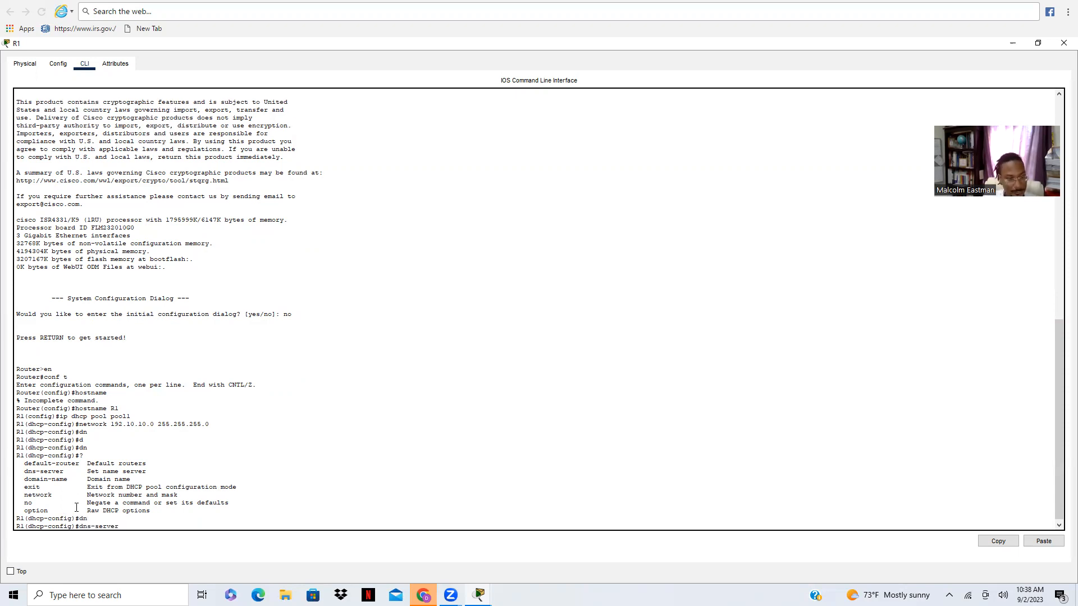
type("2.2.2.2")
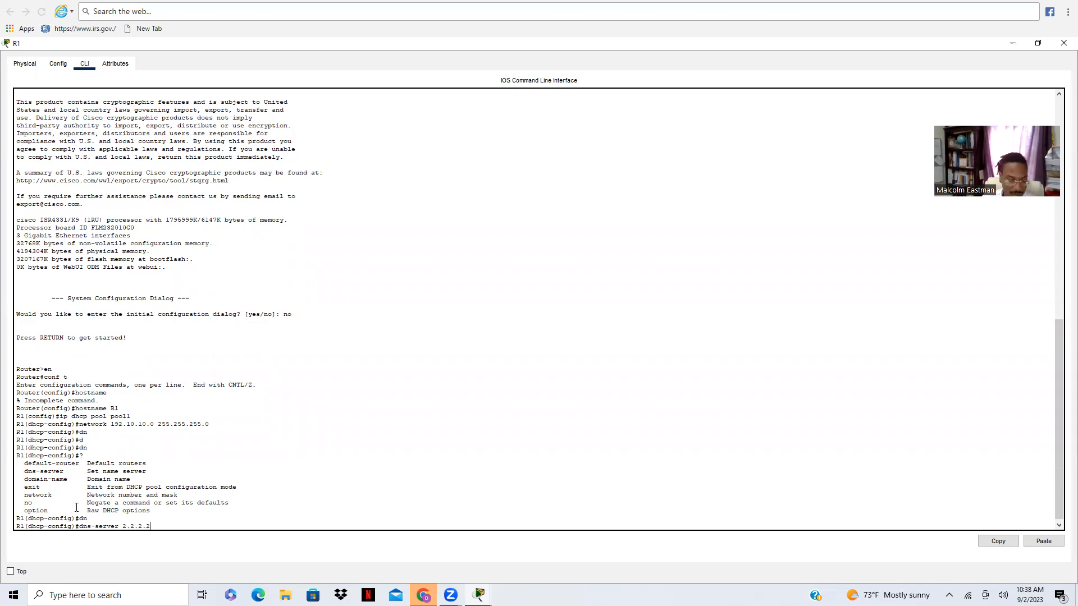
key("Return")
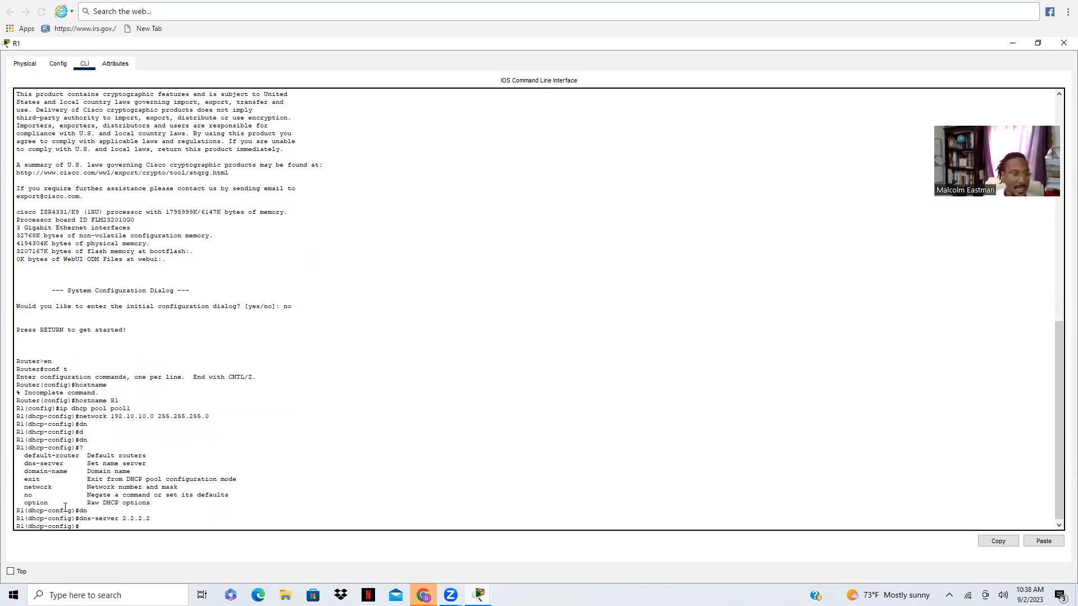
Step: Set the DHCP pool's default-router to 192.10.10.1 and exit pool configuration mode
left_click_drag(52, 455, 90, 455)
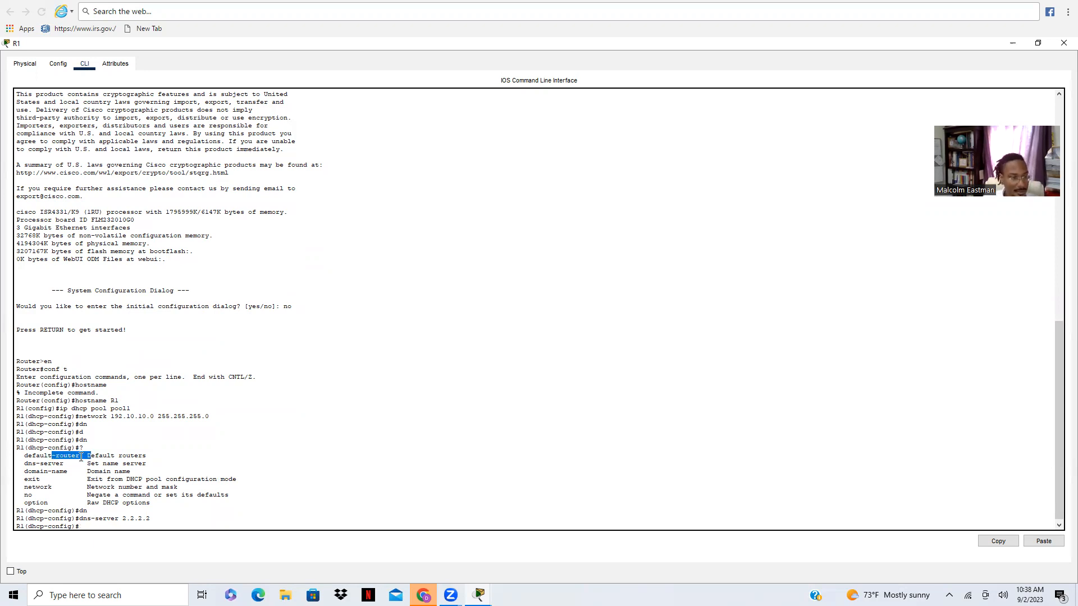
left_click_drag(20, 455, 87, 456)
left_click(93, 525)
type("def")
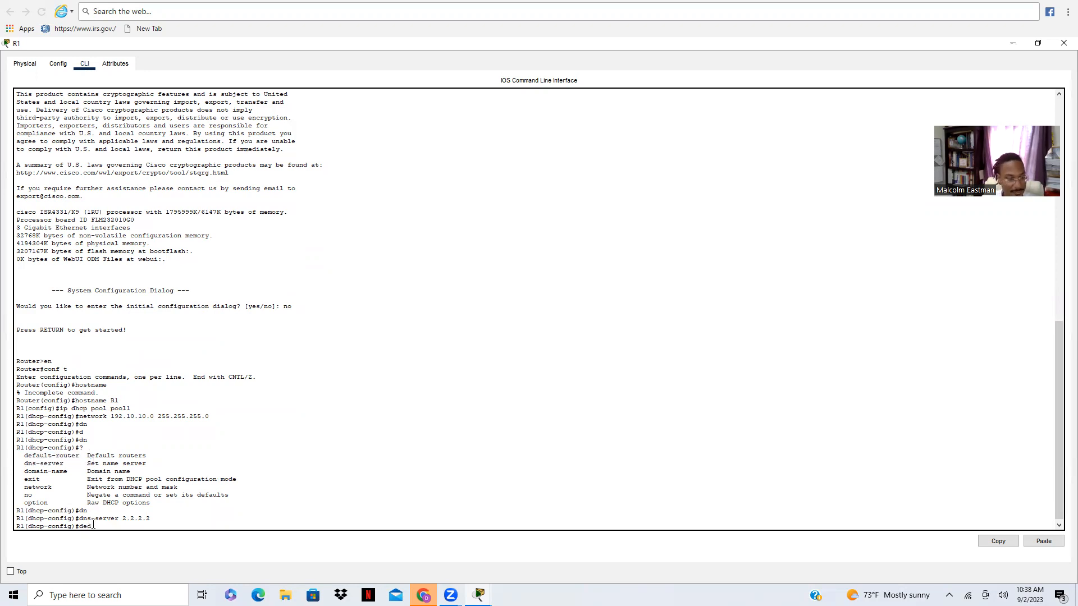
key("Tab")
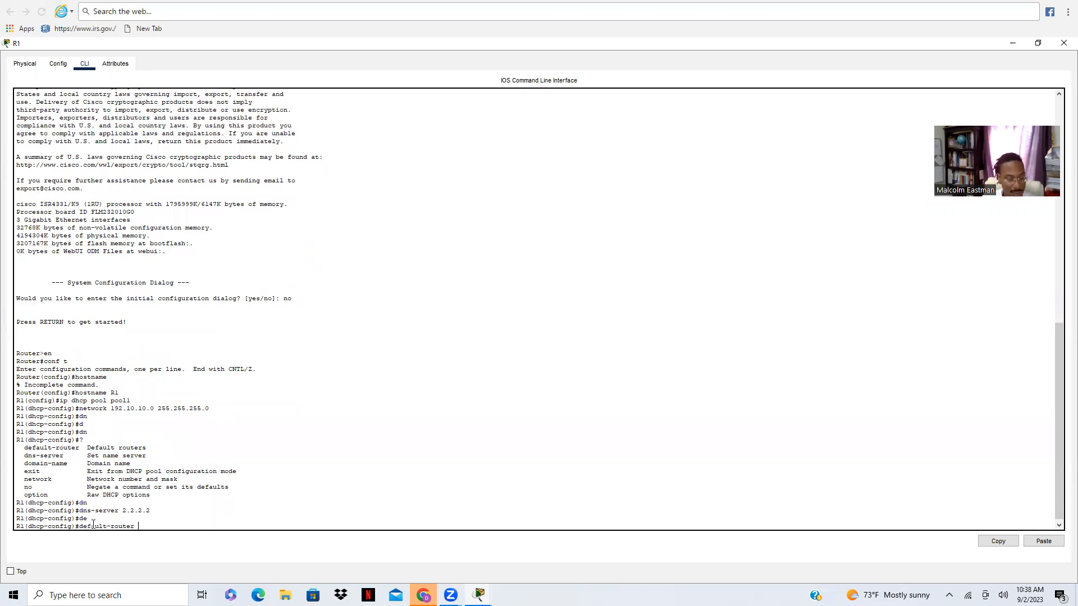
type("192")
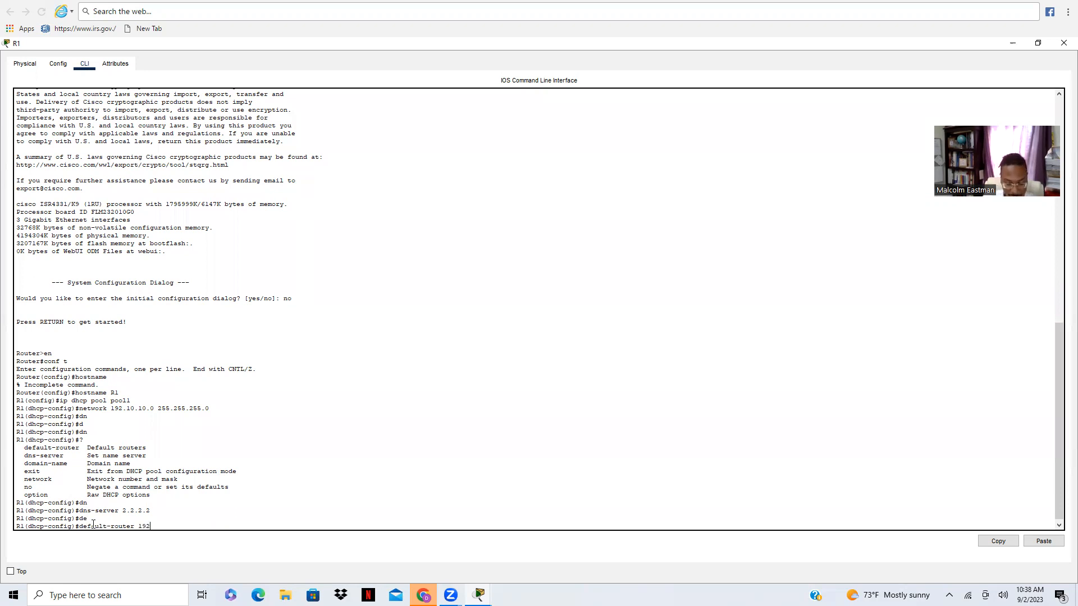
type(".10.10.1")
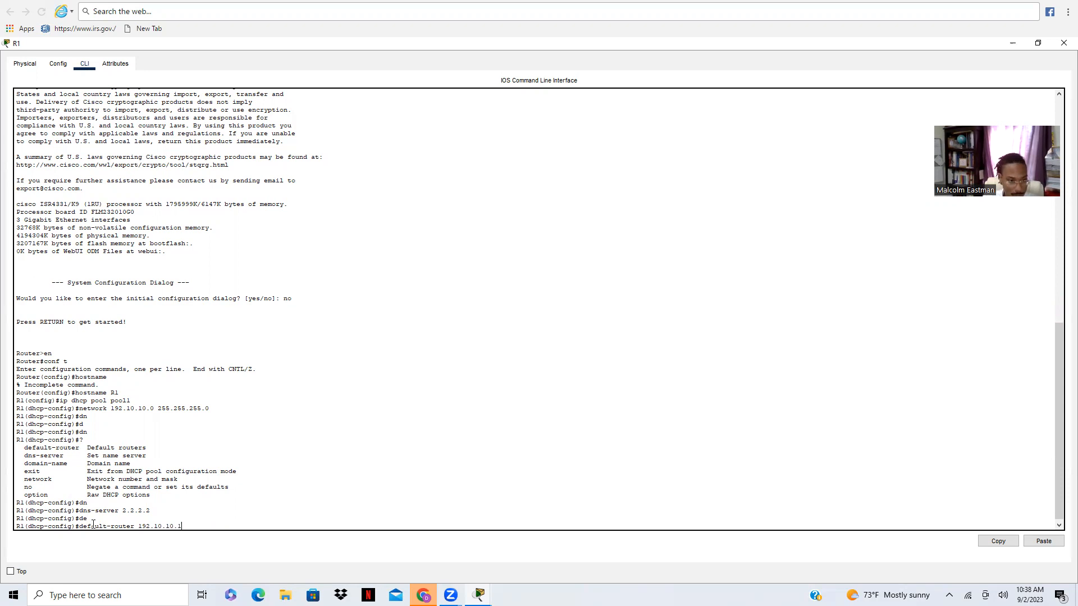
key("Return")
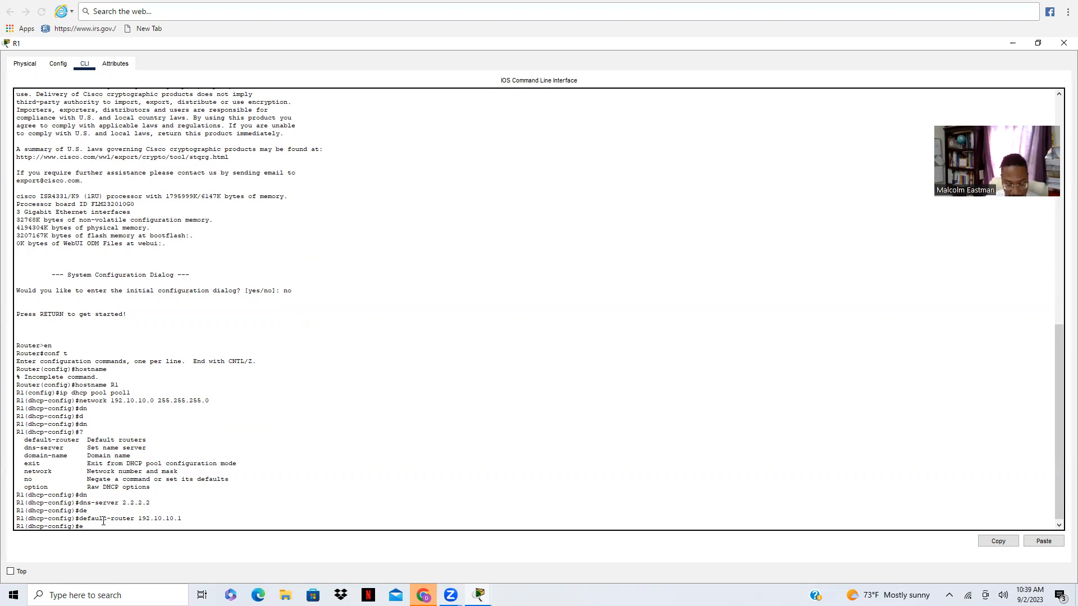
key("Return")
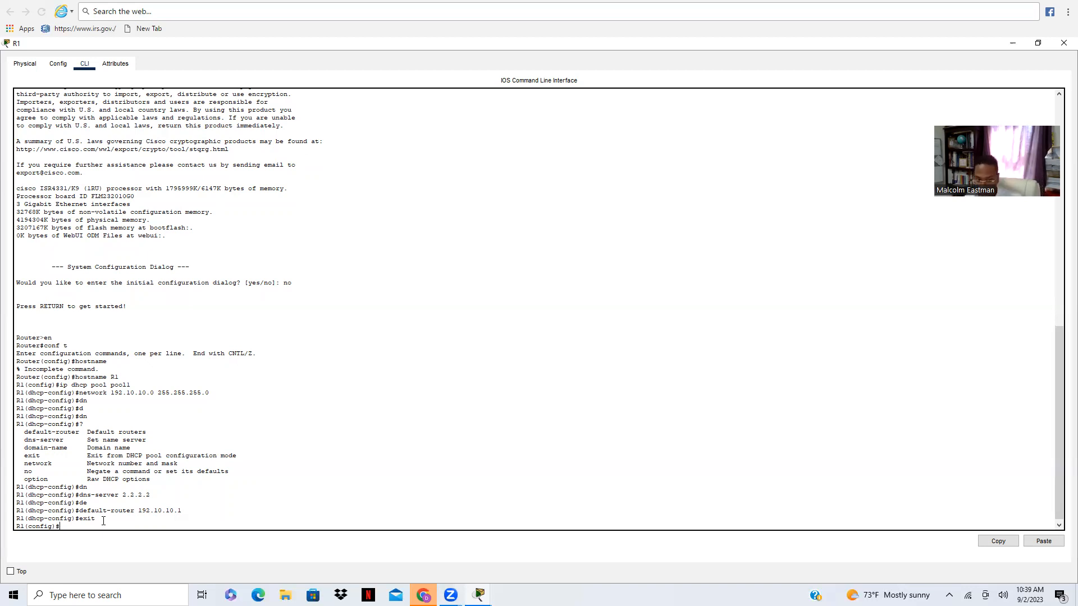
Step: List the available ip dhcp options and exclude the address 192.10.10.1 from DHCP assignment
type("ip dc")
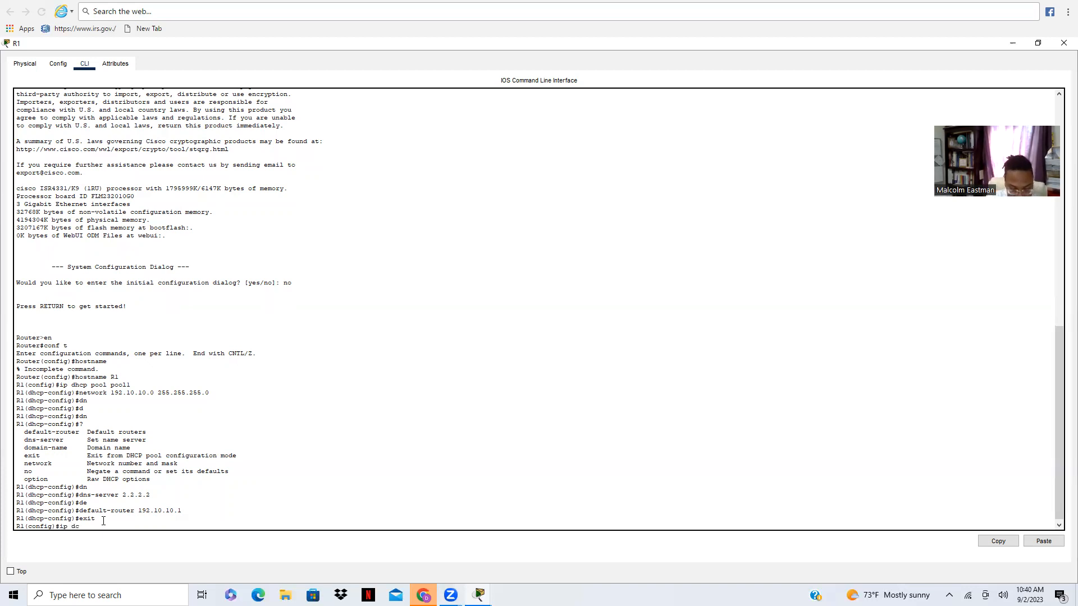
key("BackSpace")
key("BackSpace")
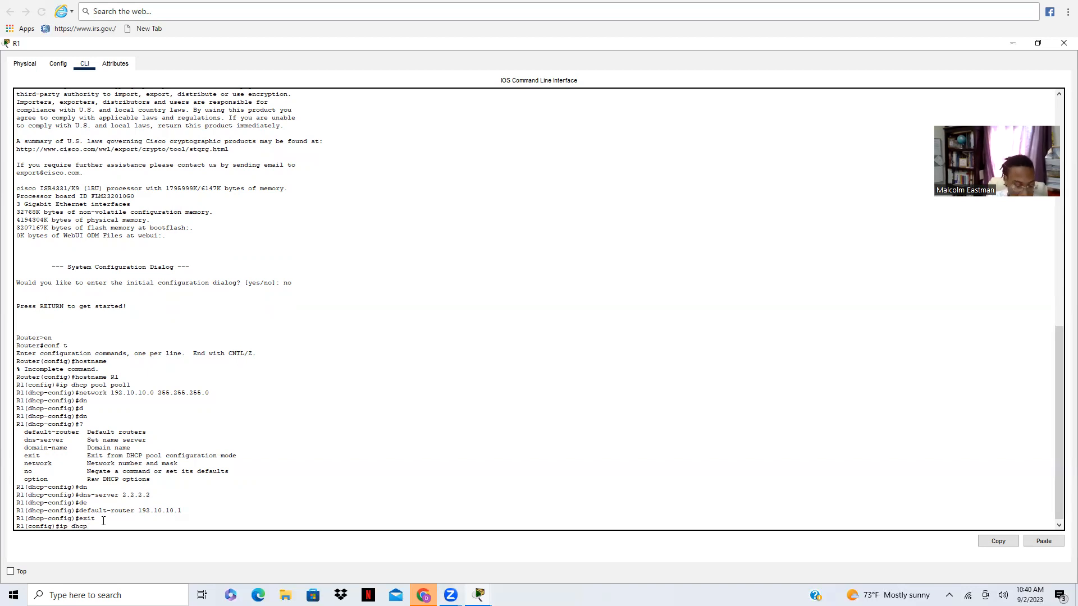
type("hcp?")
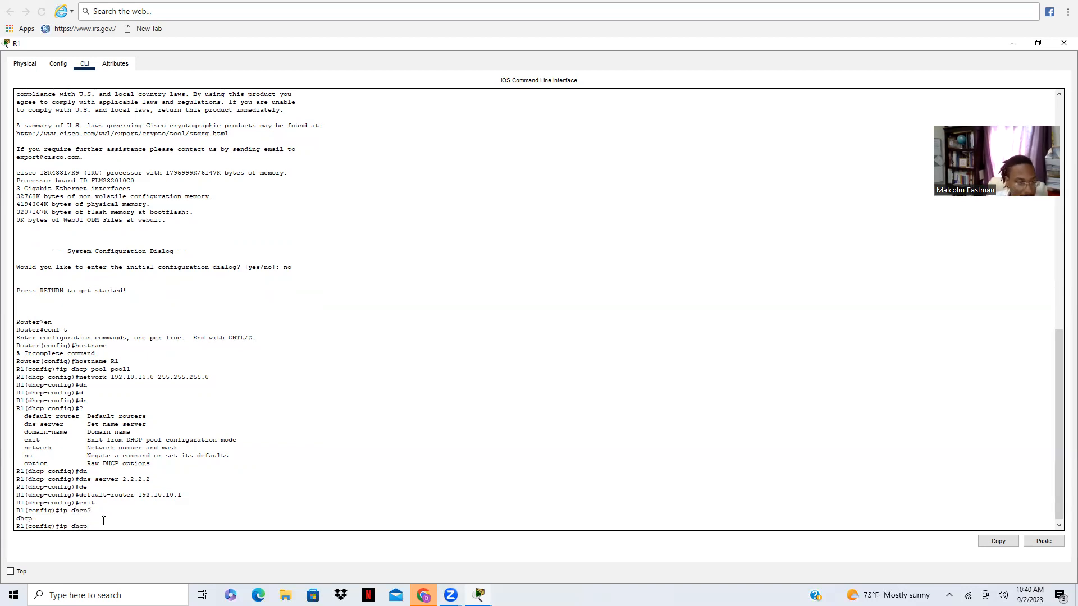
type(" ?")
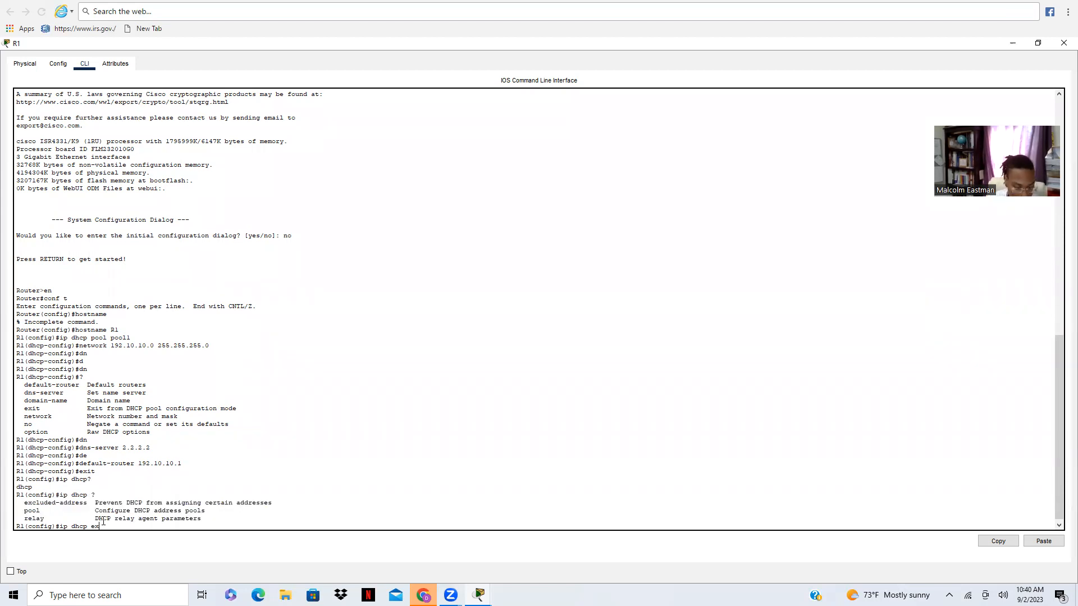
type("ex")
key("Tab")
type("19")
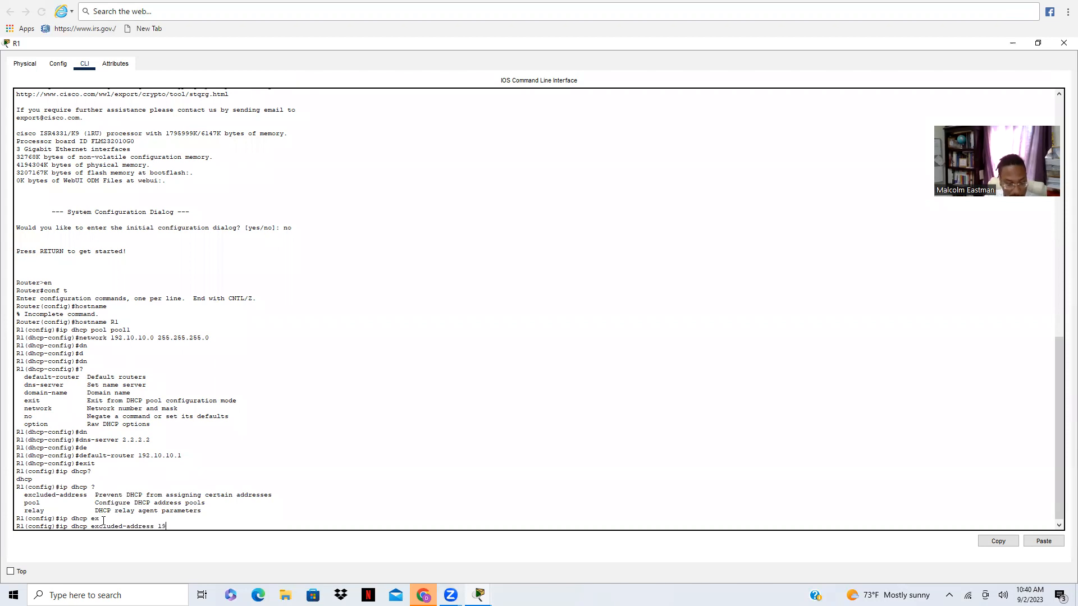
type("2.10")
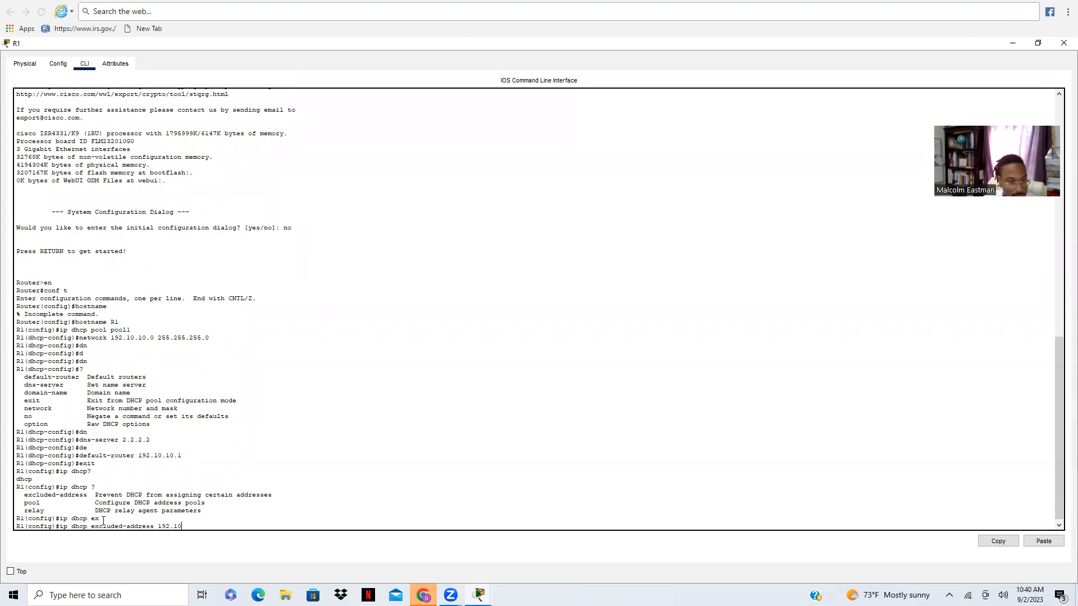
type(".10.1")
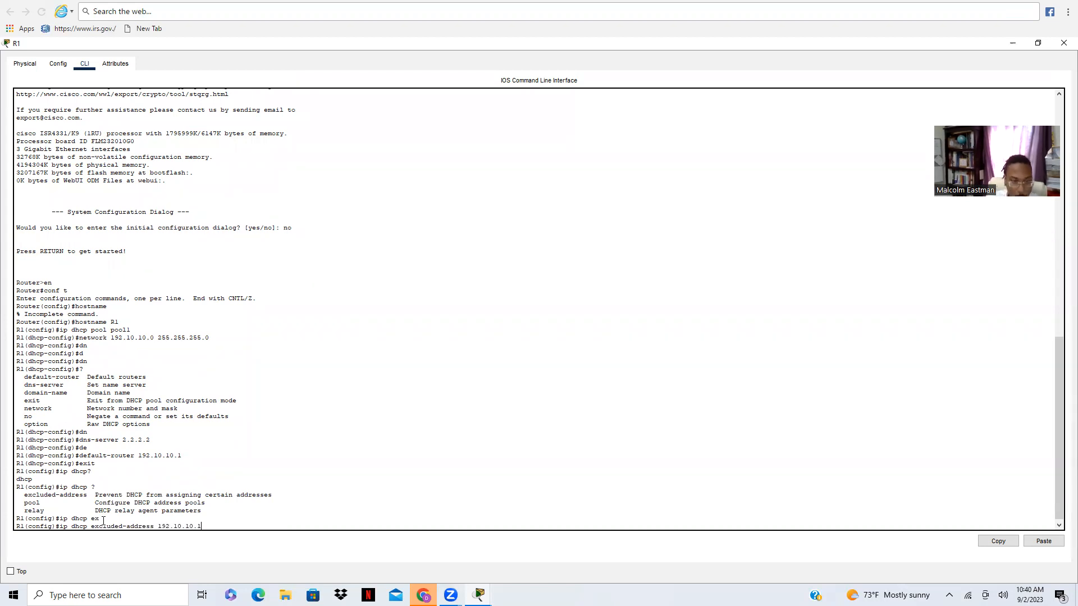
key("Return")
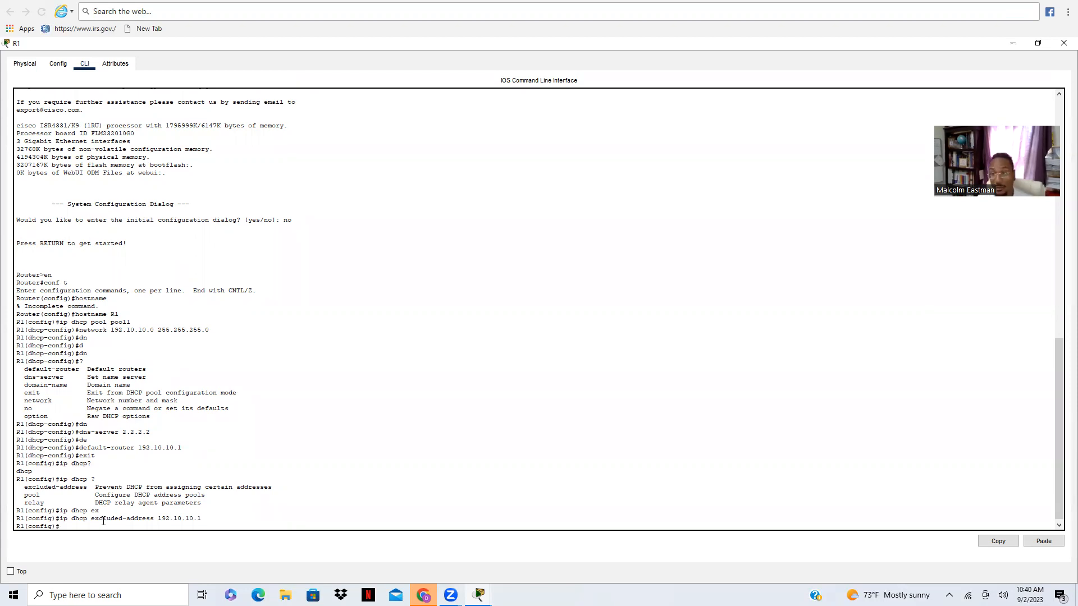
key("Up")
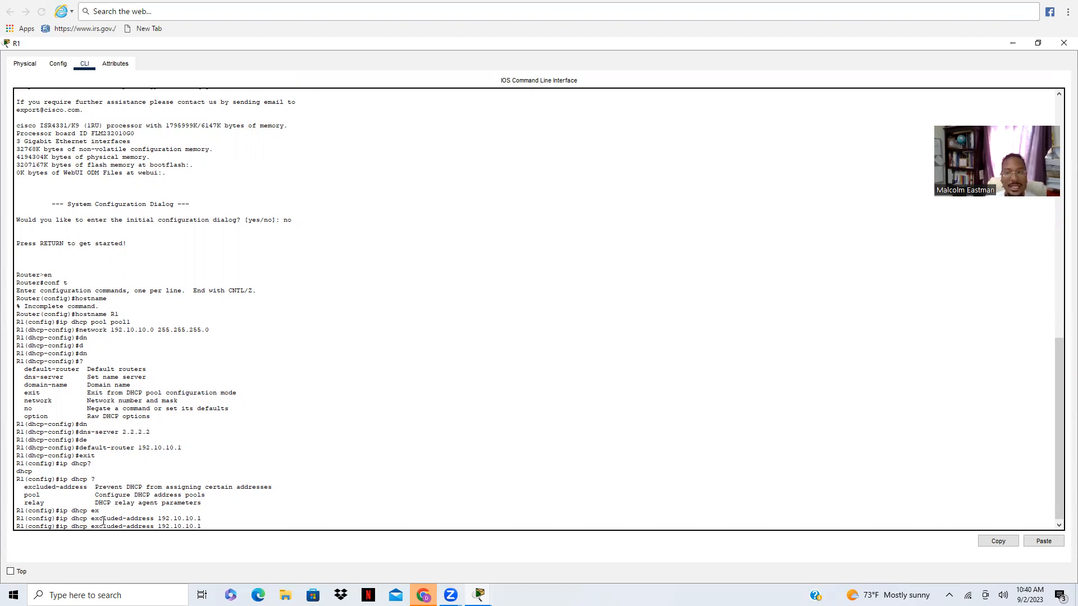
type("19")
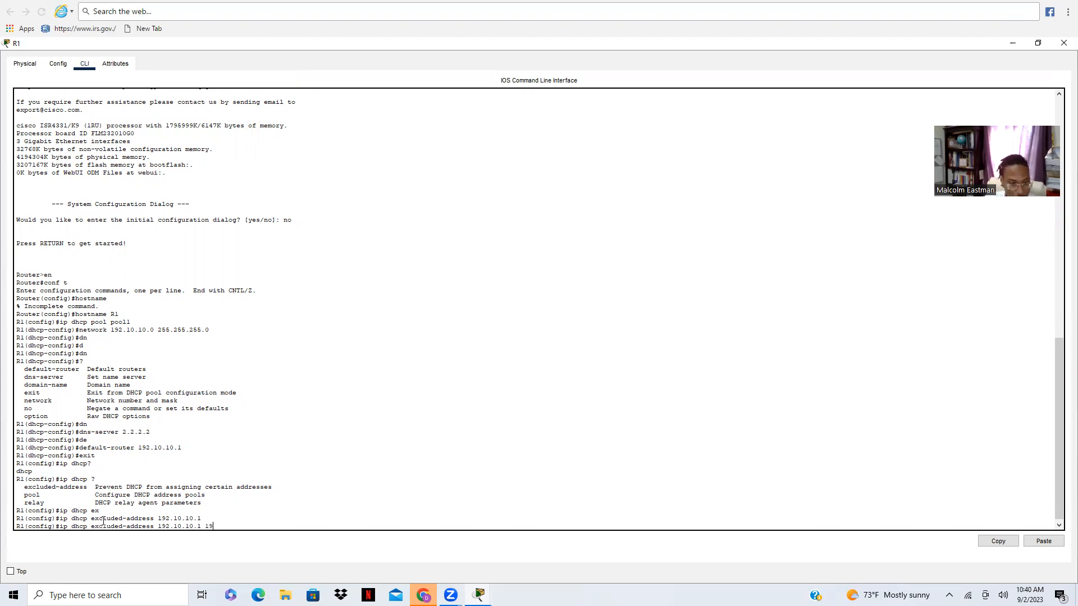
type("2.10.10.10")
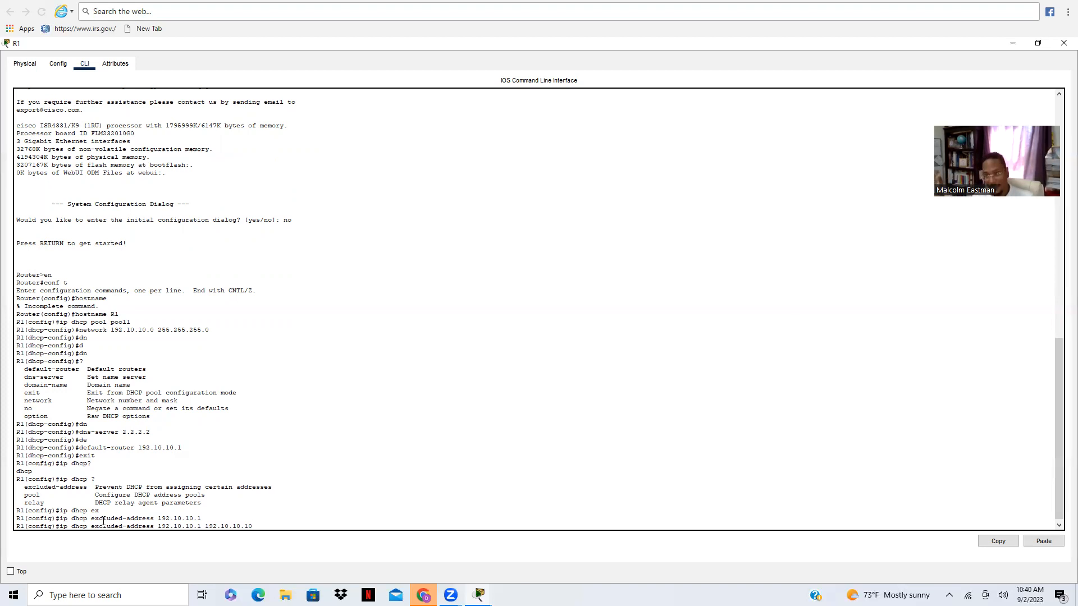
key("BackSpace")
key("BackSpace")
key("BackSpace")
key("BackSpace")
key("BackSpace")
key("BackSpace")
key("BackSpace")
key("BackSpace")
key("BackSpace")
key("BackSpace")
key("BackSpace")
key("BackSpace")
key("BackSpace")
key("BackSpace")
key("BackSpace")
key("BackSpace")
key("BackSpace")
key("BackSpace")
key("BackSpace")
key("BackSpace")
key("BackSpace")
key("BackSpace")
key("BackSpace")
key("BackSpace")
key("BackSpace")
key("BackSpace")
key("BackSpace")
key("BackSpace")
key("BackSpace")
key("BackSpace")
key("BackSpace")
key("BackSpace")
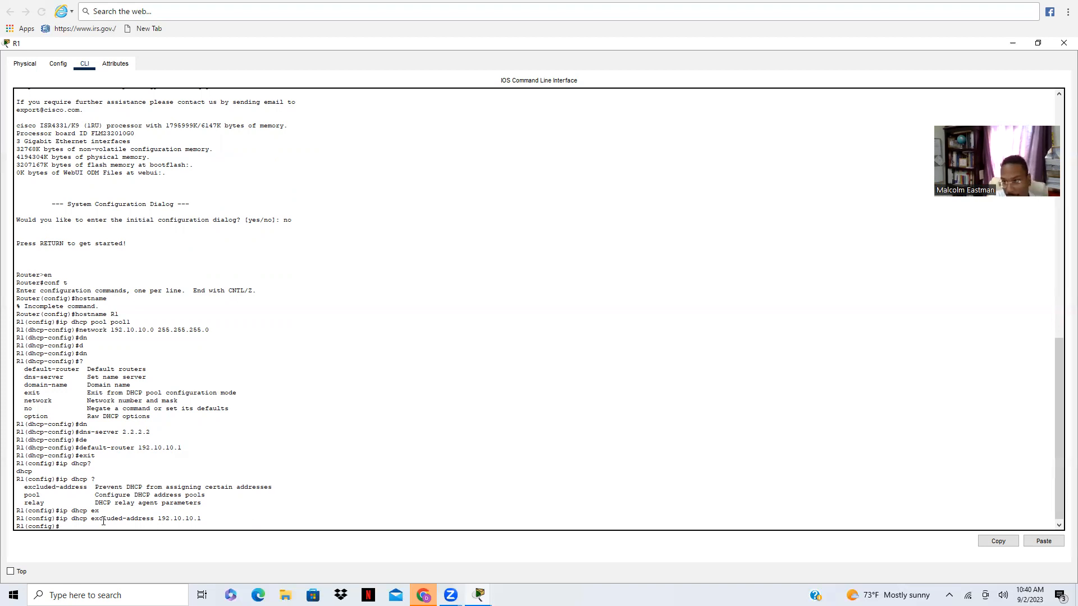
Step: Show the brief IP interface summary from configuration mode with do show ip int br
type("do ")
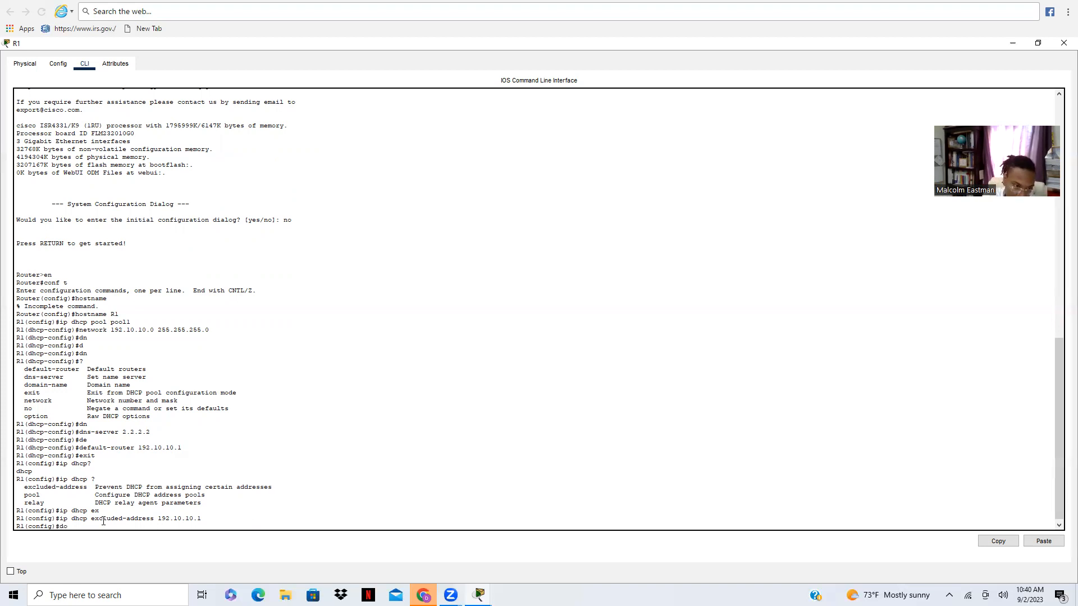
type("show ip")
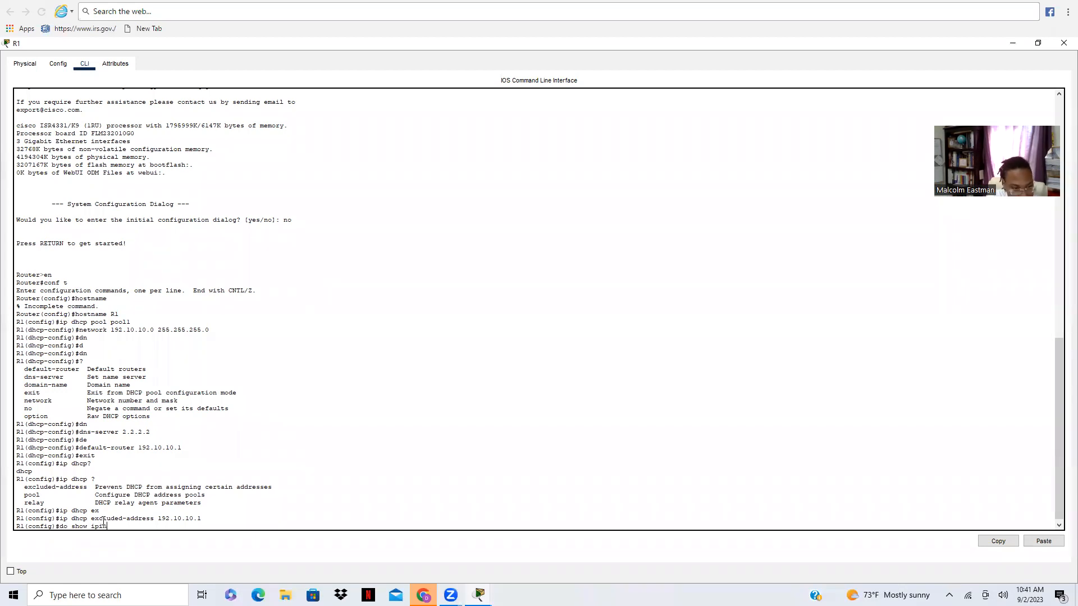
key("BackSpace")
key("BackSpace")
key("BackSpace")
type("int br")
key("Return")
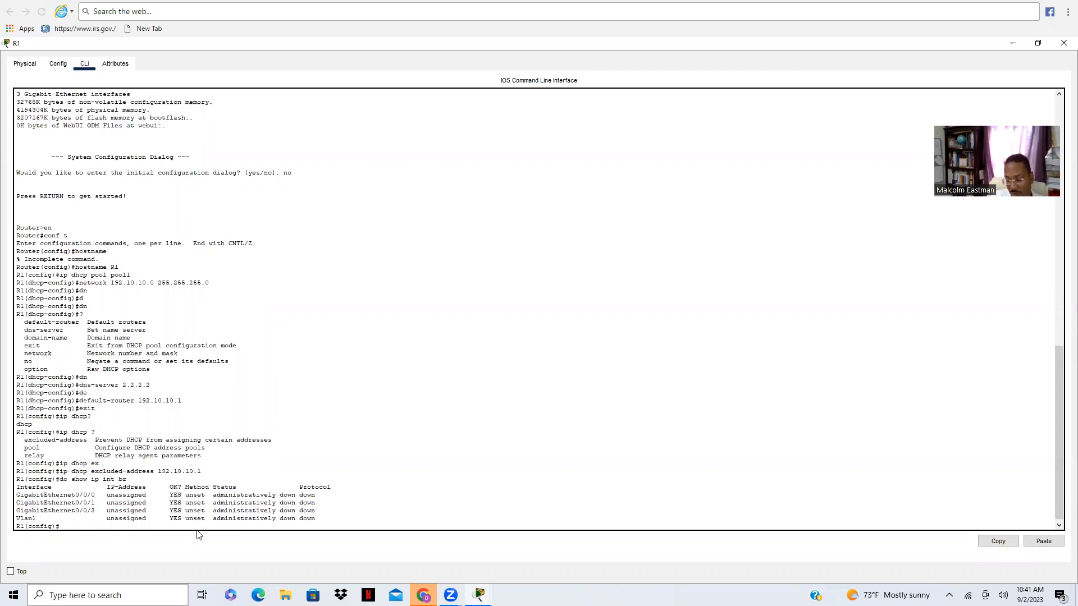
Step: Enable interface g0/0/0 with no shut and exit interface configuration mode
type("int g")
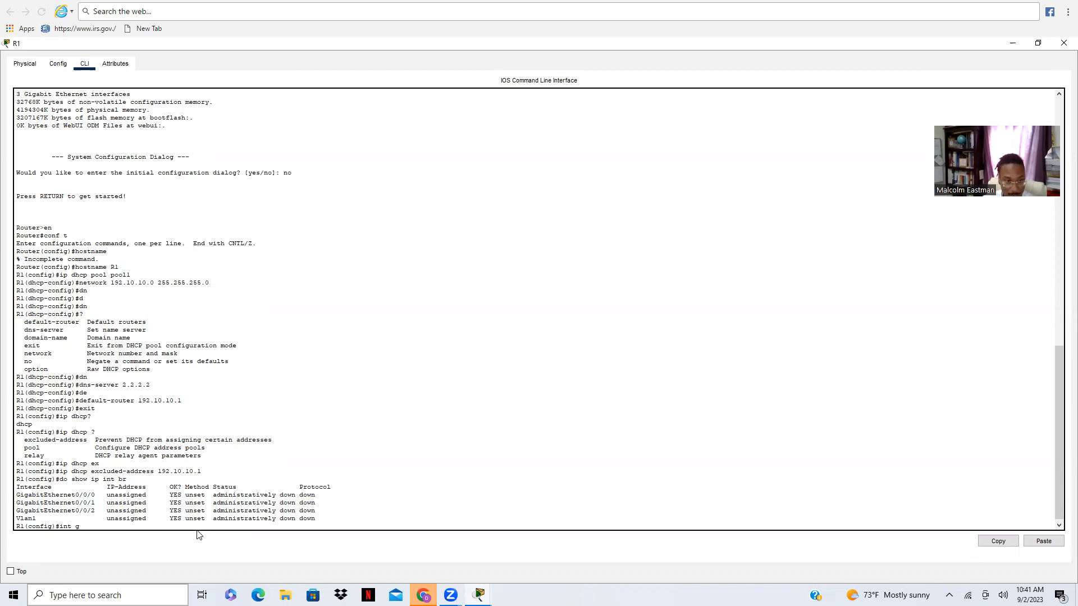
type("0/0/0")
key("Return")
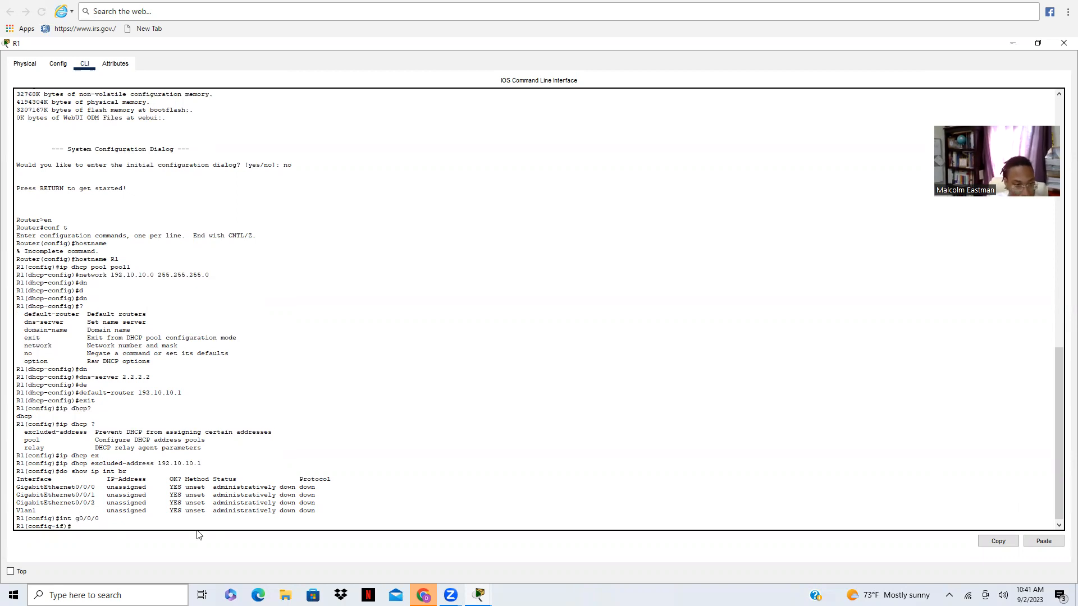
type("no ")
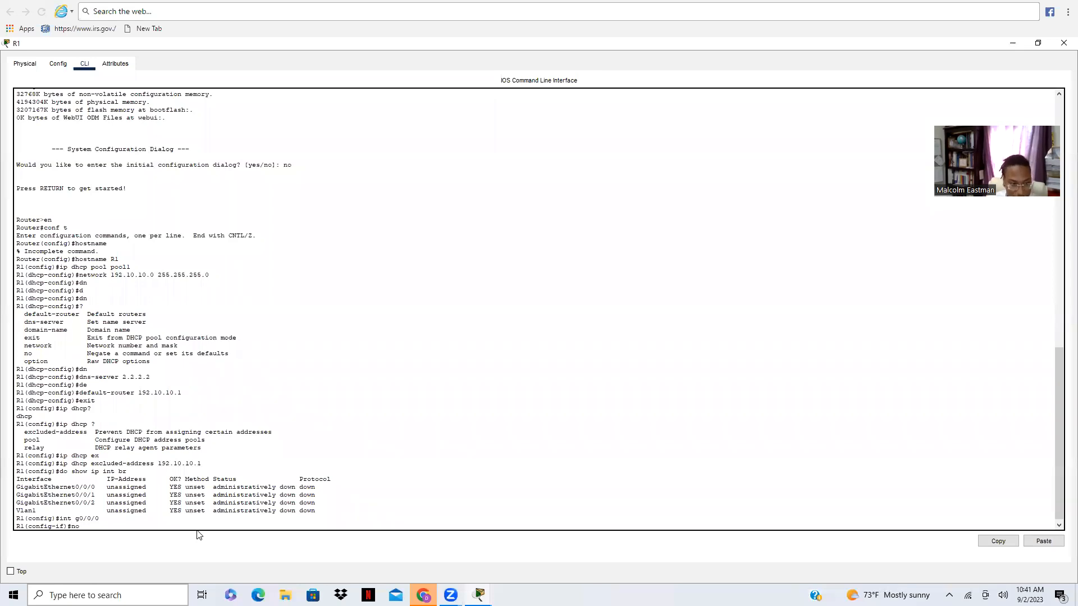
type("shut")
key("Return")
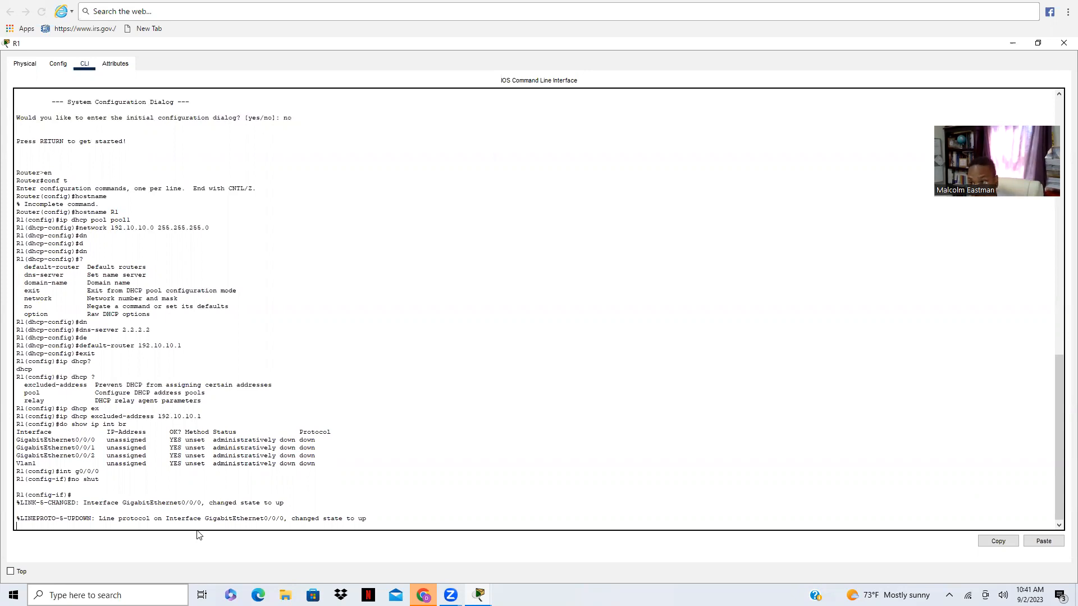
key("Return")
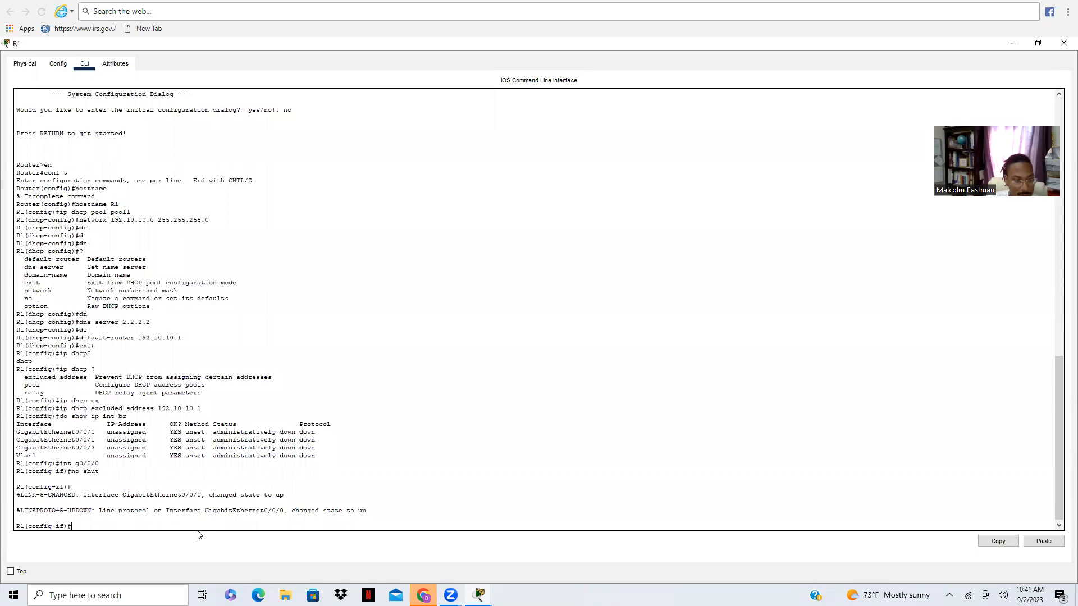
type("exit")
key("Return")
key("Return")
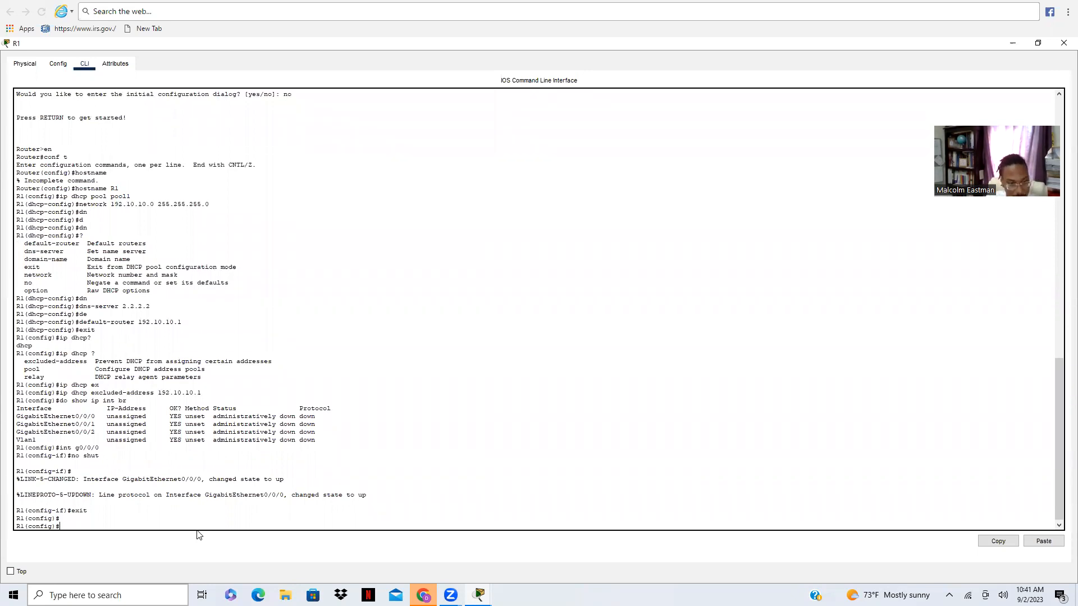
Step: Assign the IP address 192.10.10.1 with subnet mask 255.255.255.0 to R1's interface g0/0/0
type("e")
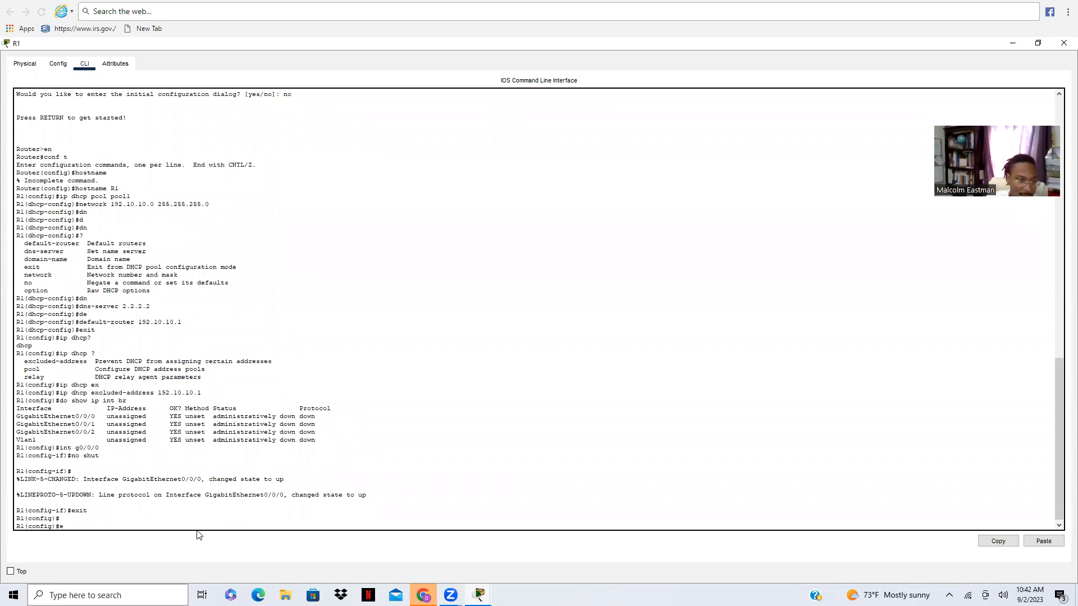
type("xiint")
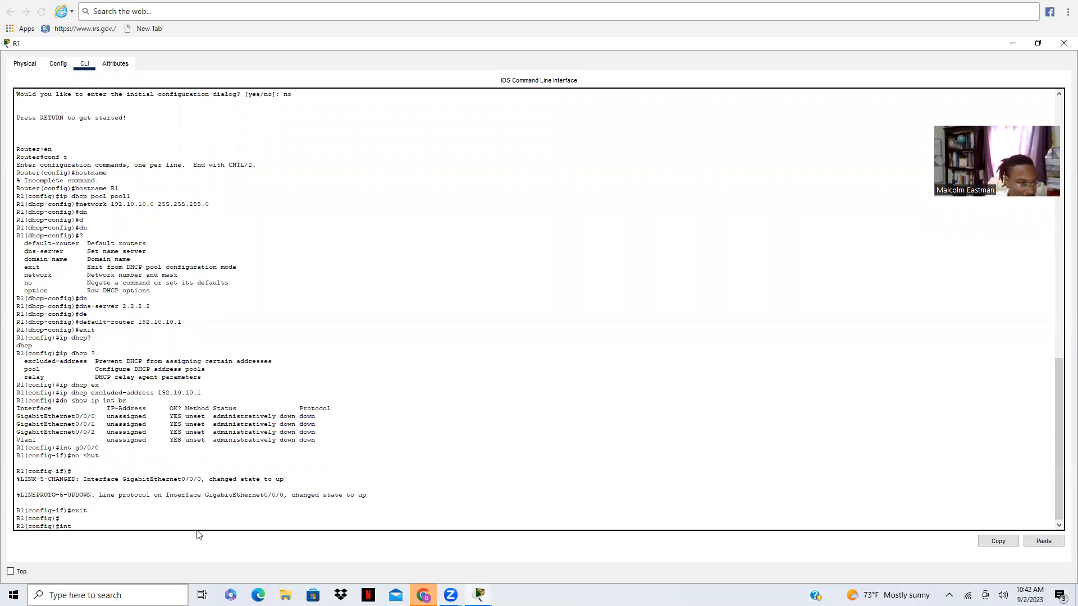
type(" g")
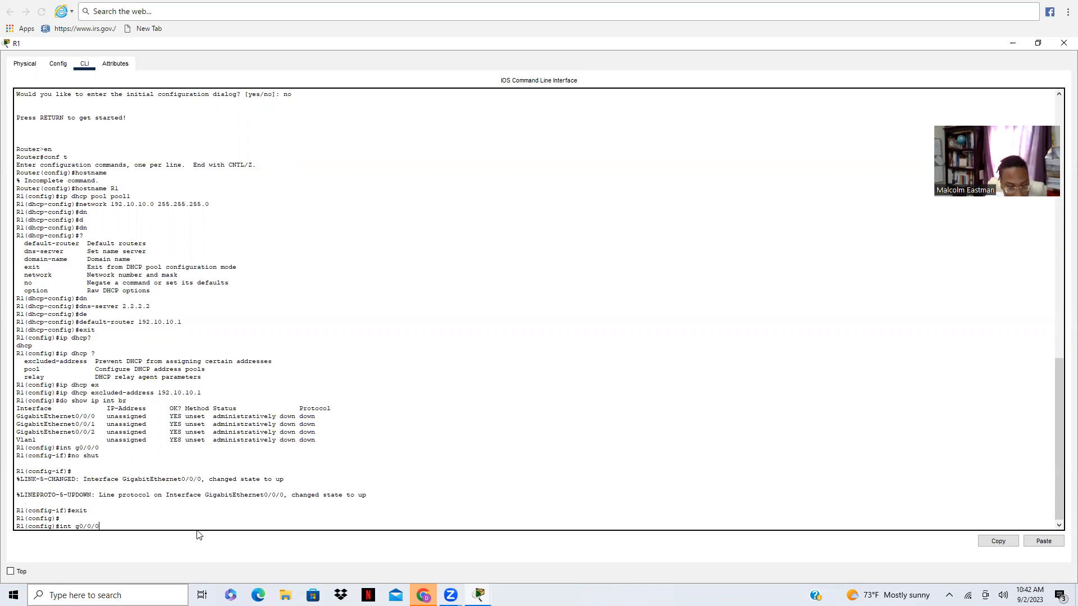
type("0/0/0")
key("Return")
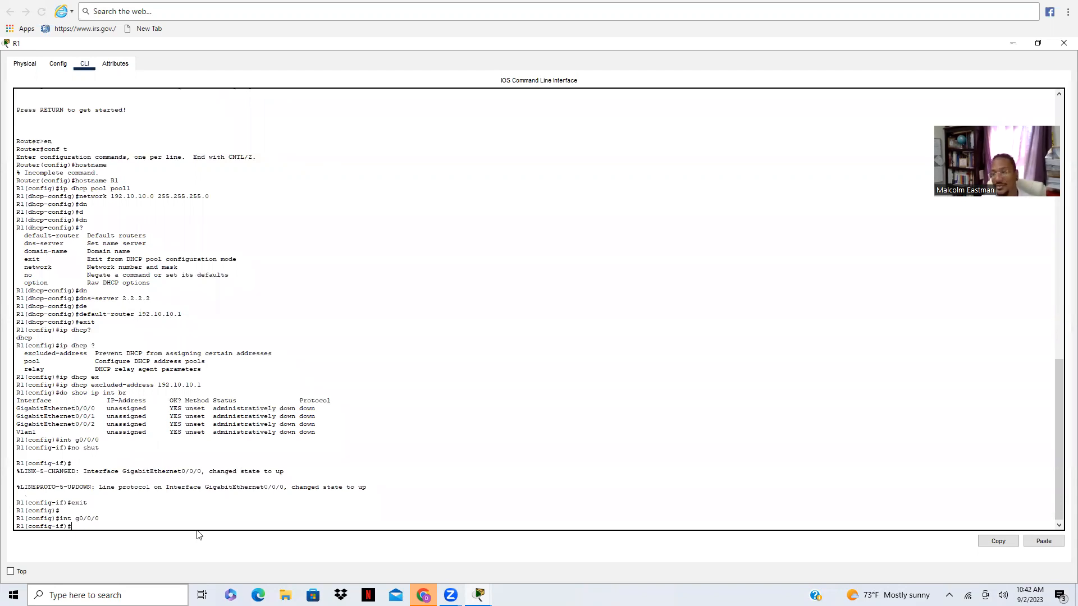
type("i")
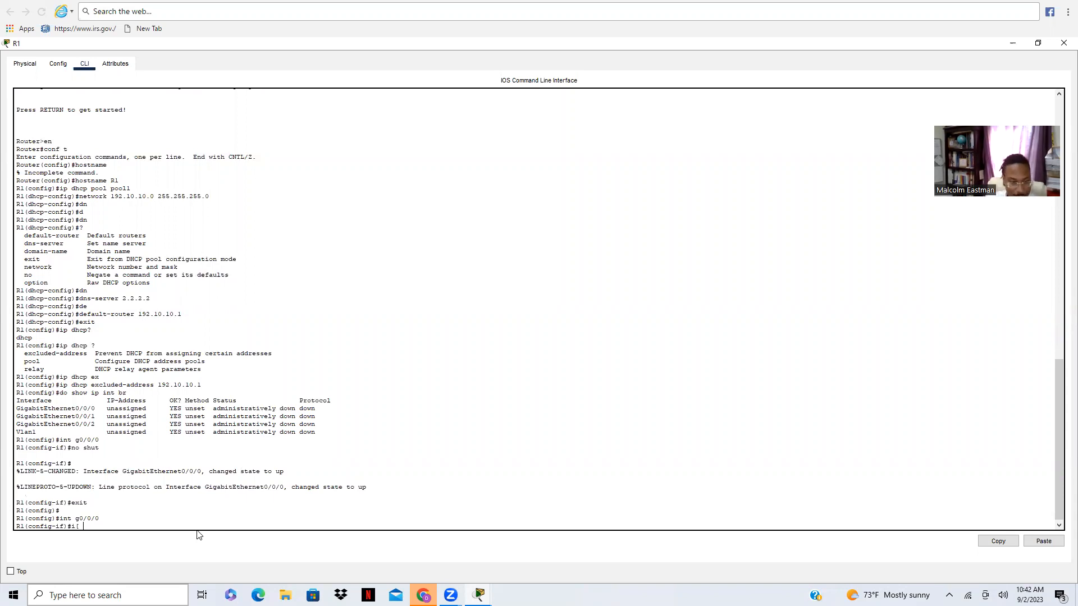
type("p addf  192")
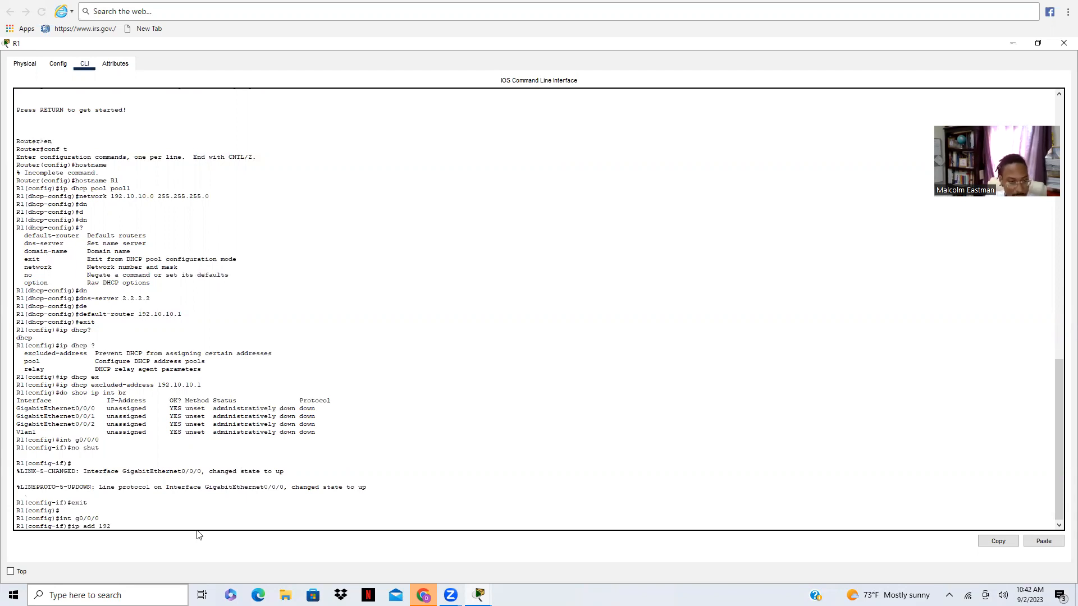
type(".10.10.1")
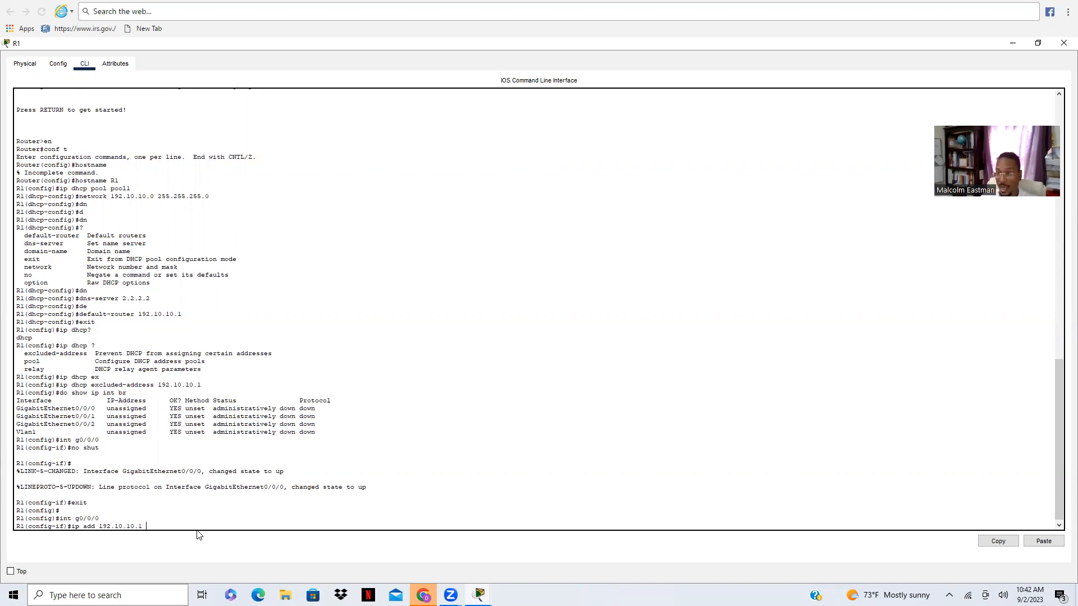
type(" 255.")
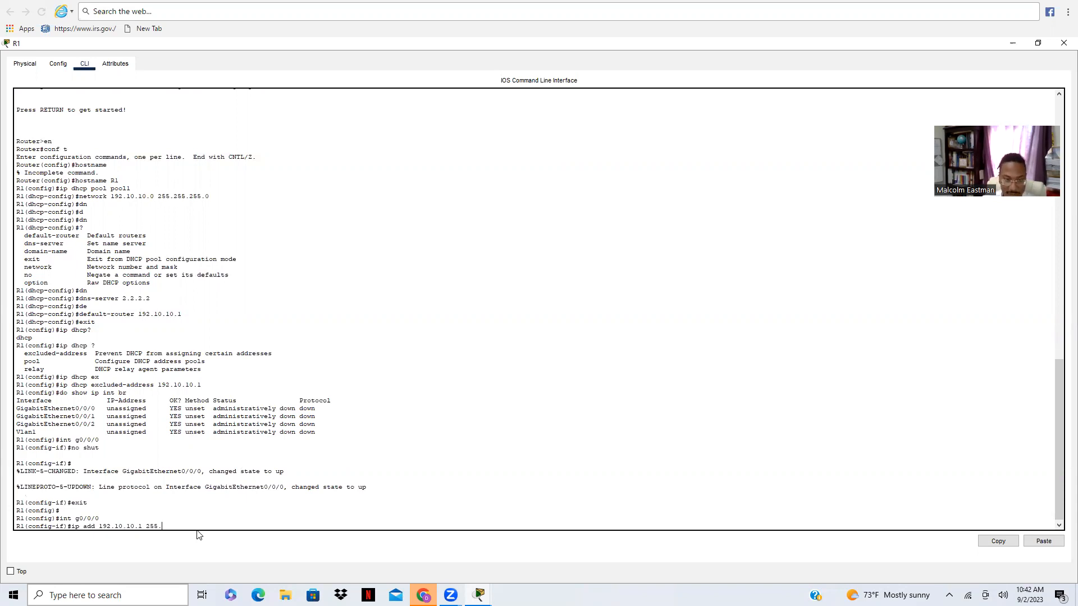
type("255.255.0")
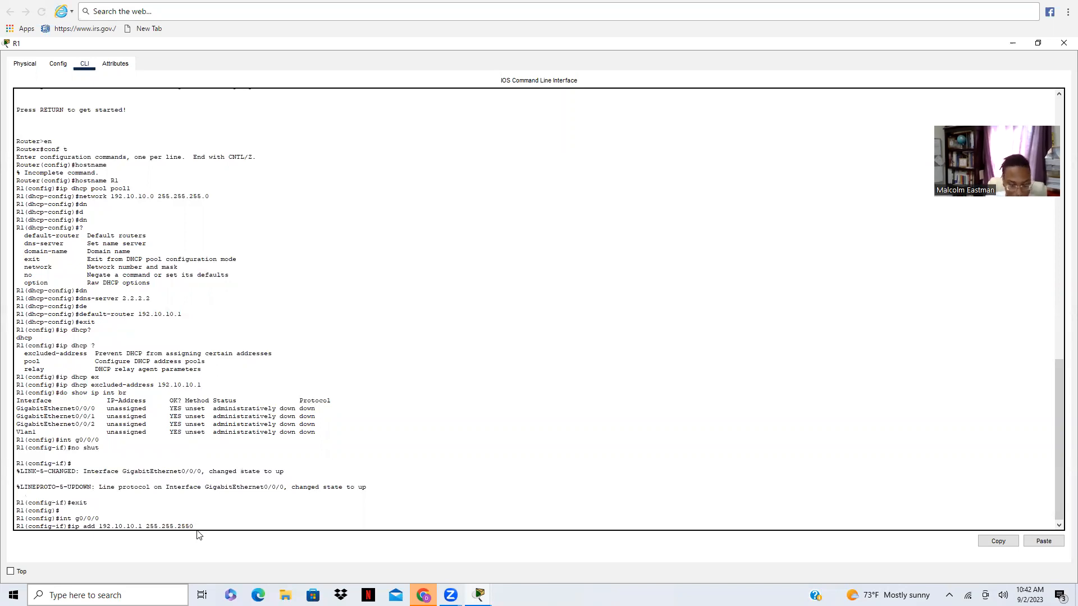
key("Return")
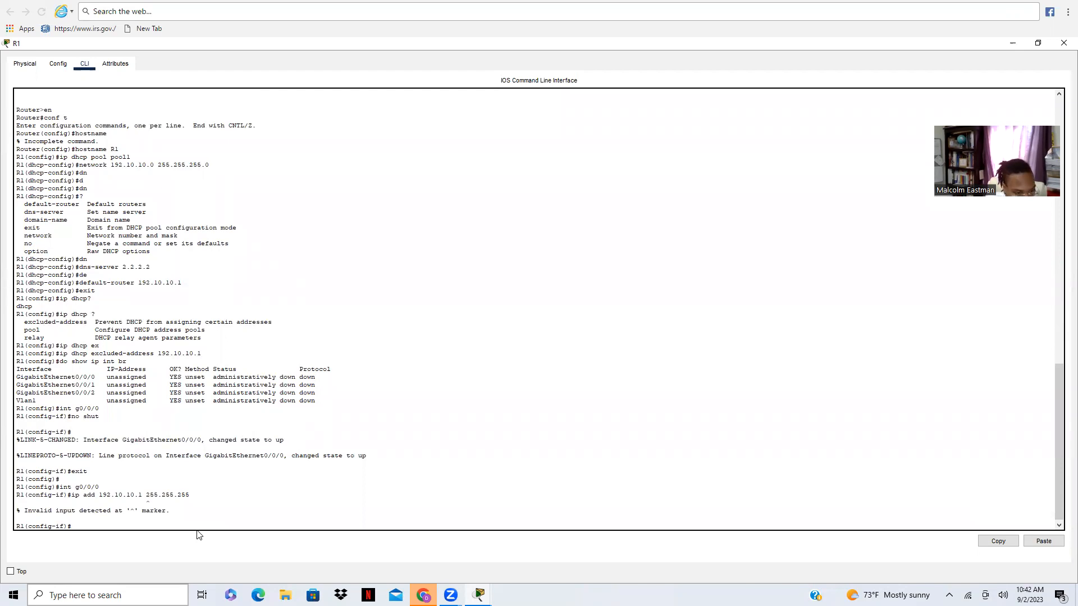
key("Up")
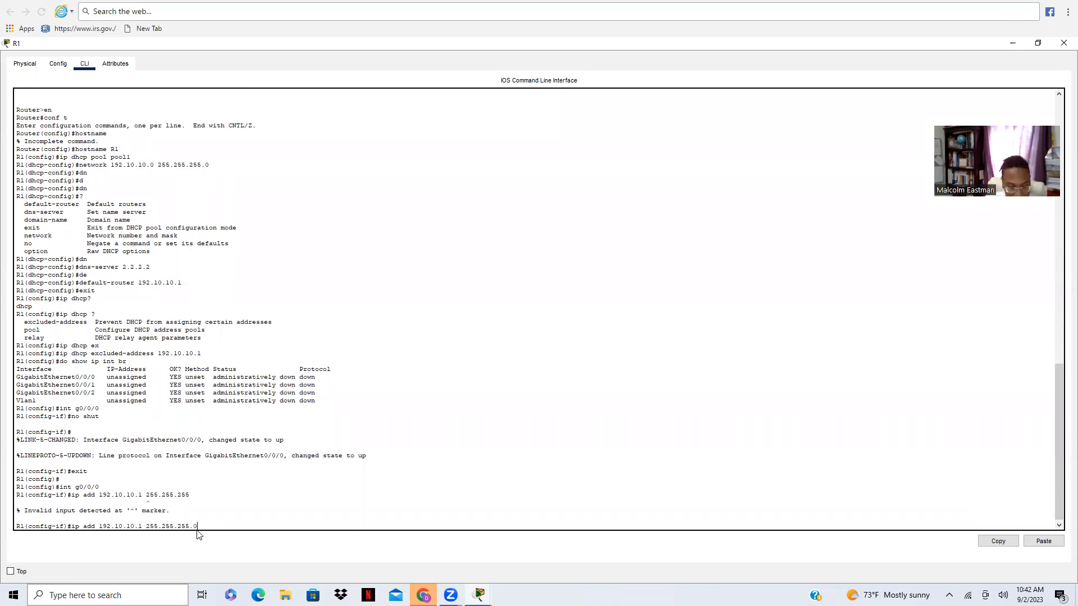
key("Return")
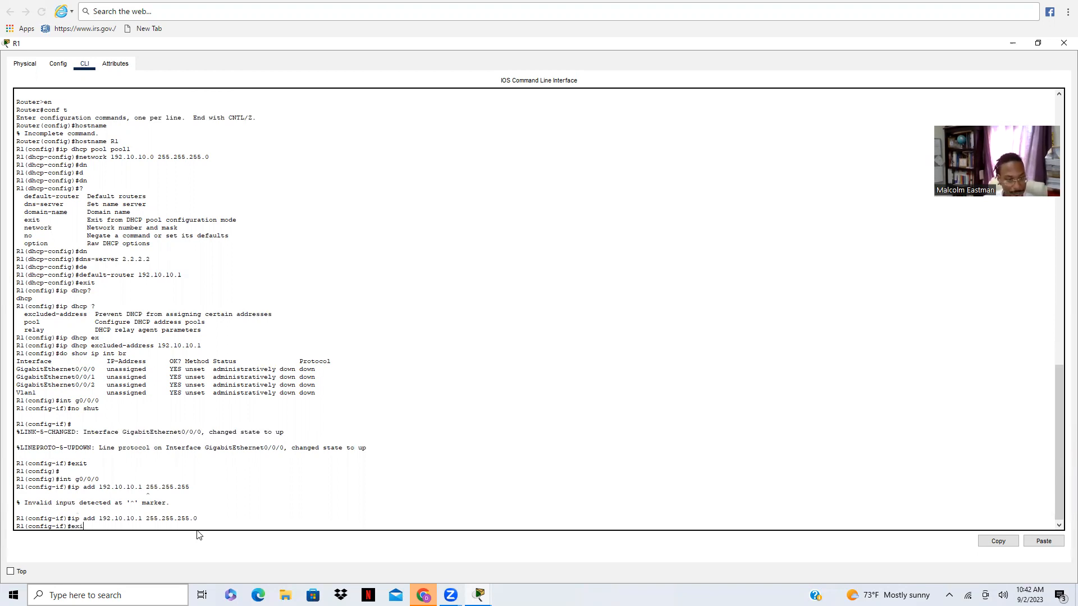
Step: Exit all configuration modes and the console session on R1, and close the router's window
key("Return")
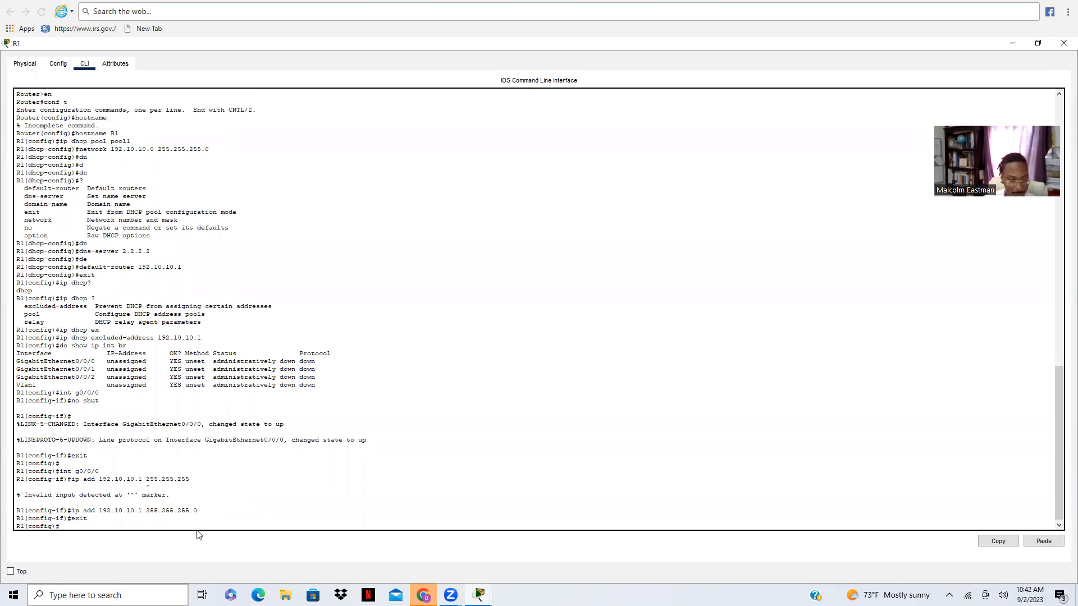
type("exit")
key("Return")
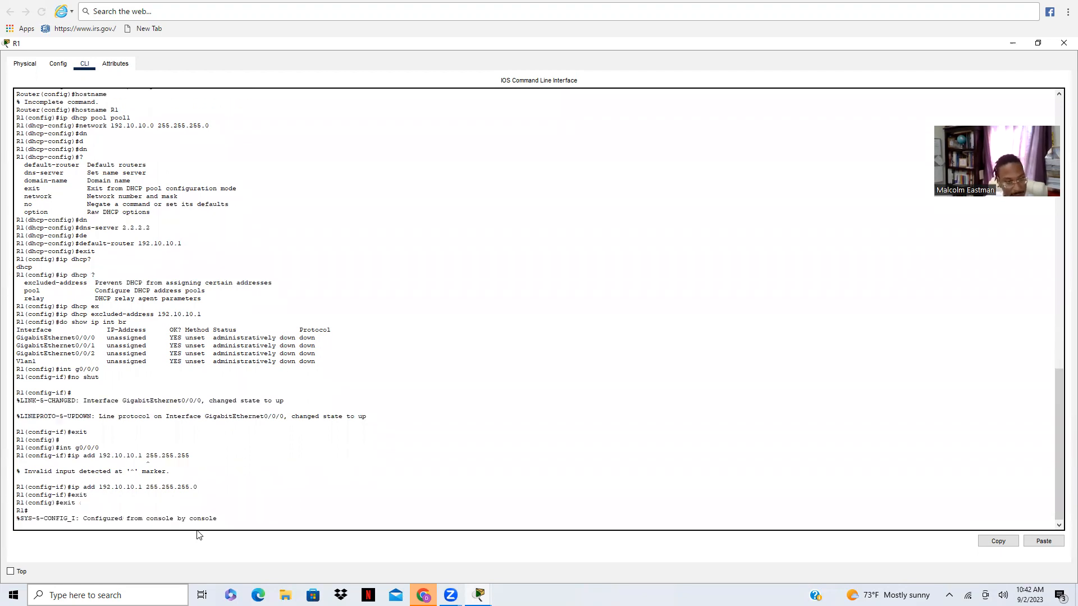
type("exit")
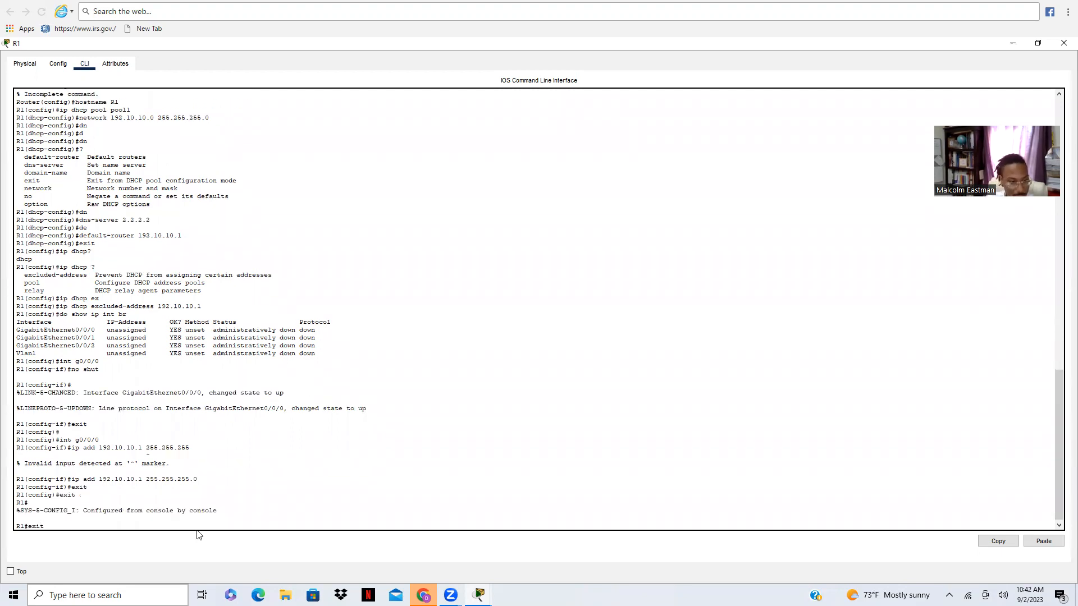
key("Return")
key("Return")
key("Return")
key("Return")
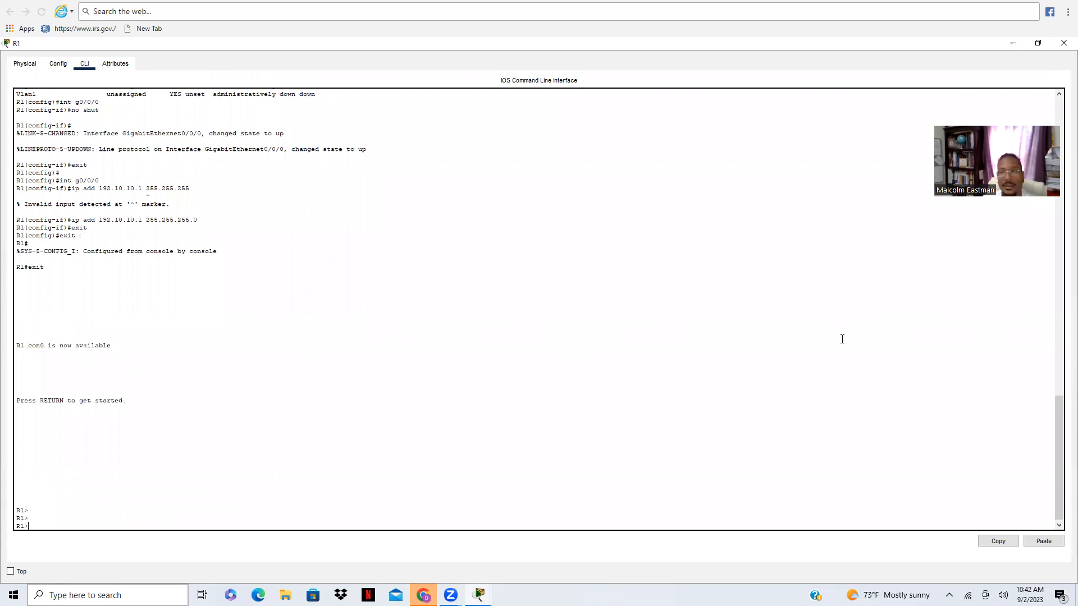
left_click(1049, 45)
left_click(761, 147)
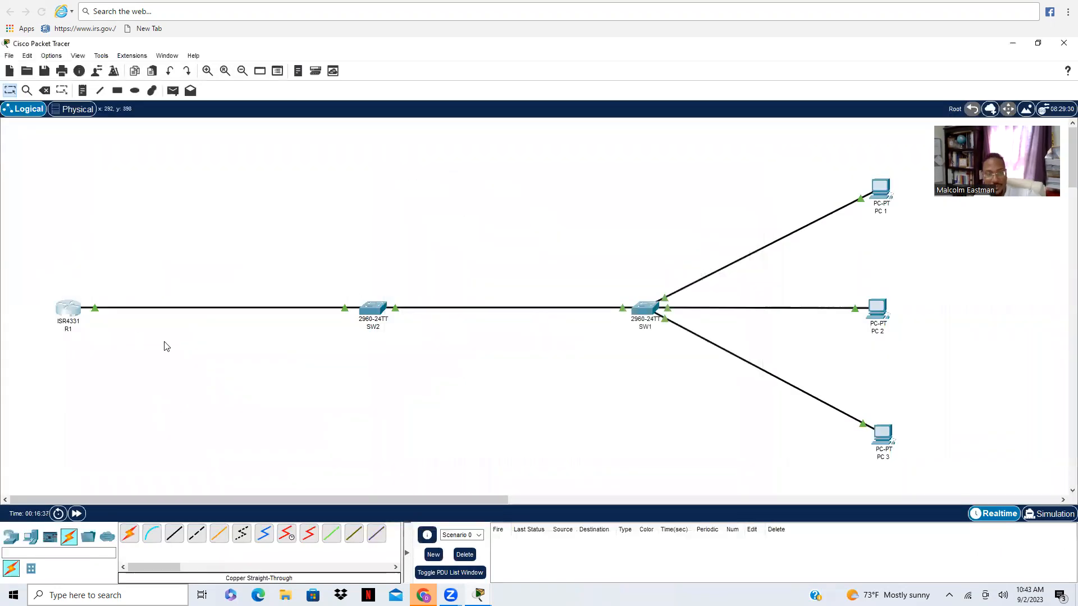
mouse_move(602, 312)
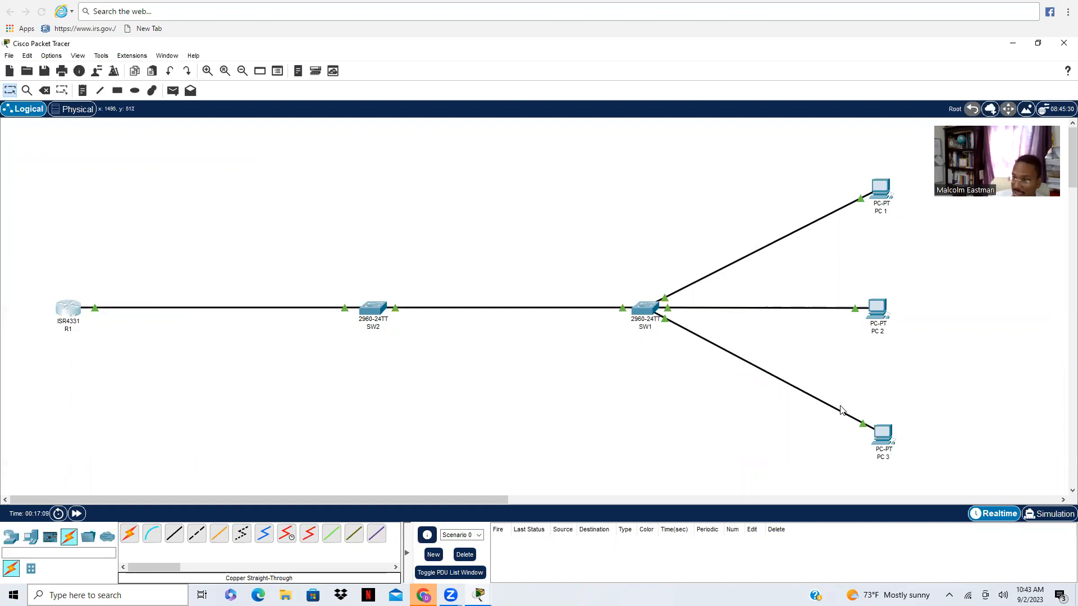
mouse_move(839, 413)
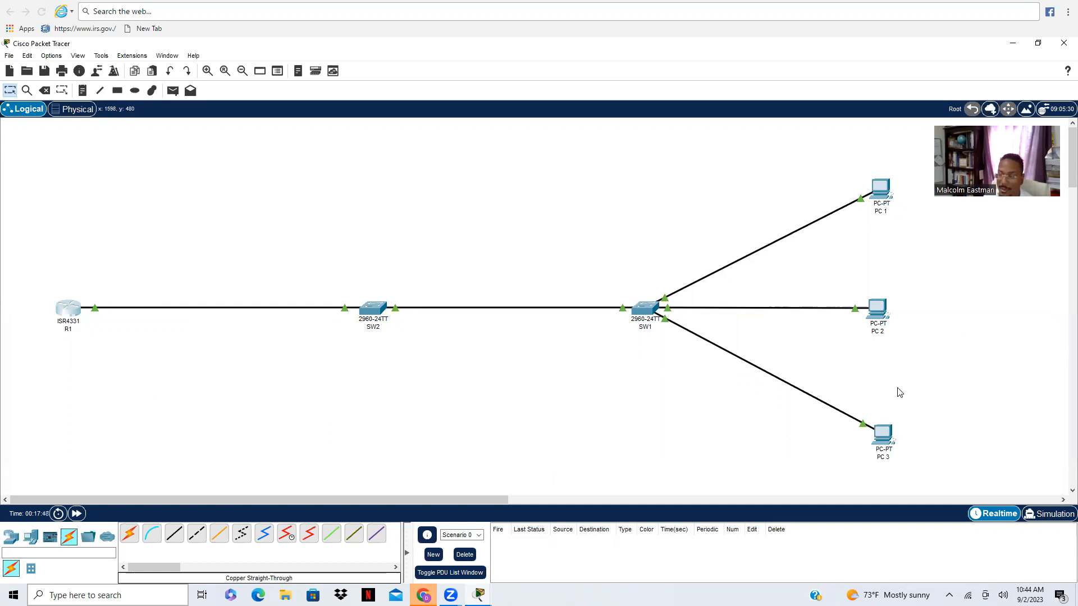
left_click(361, 310)
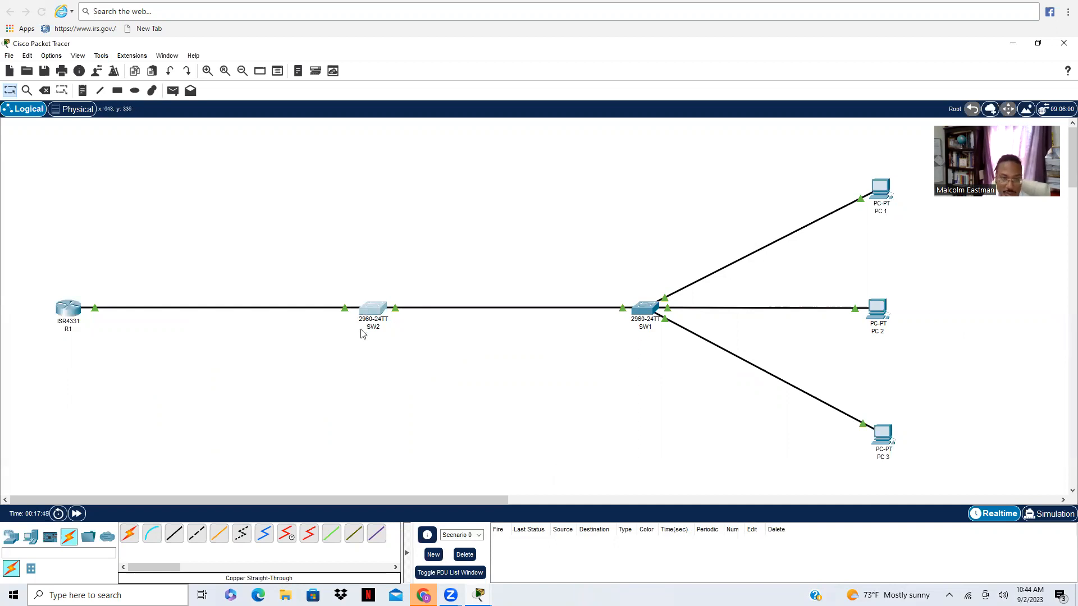
left_click(368, 311)
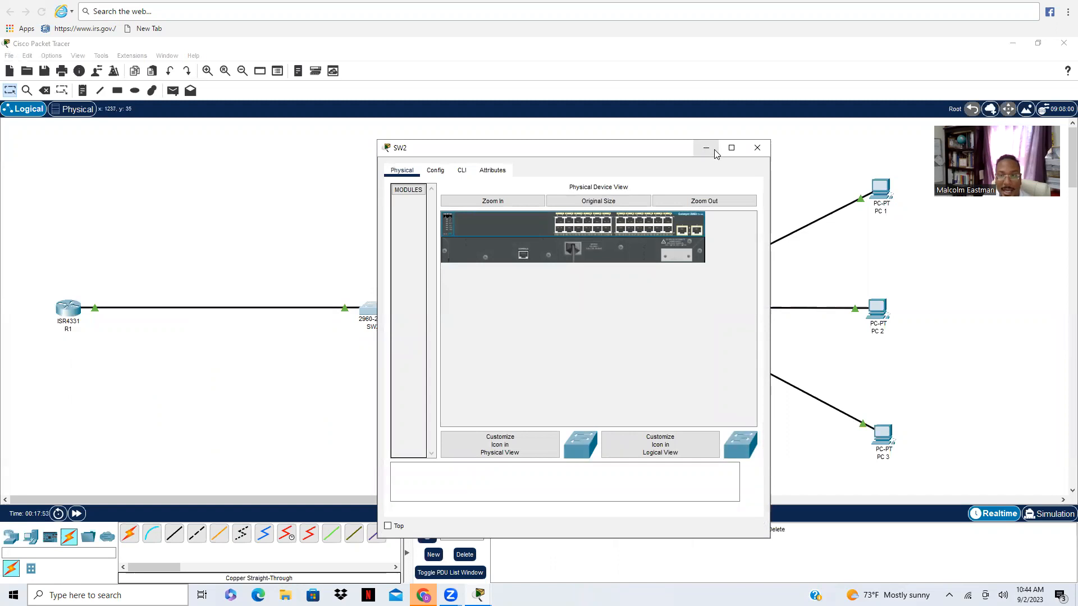
left_click(758, 147)
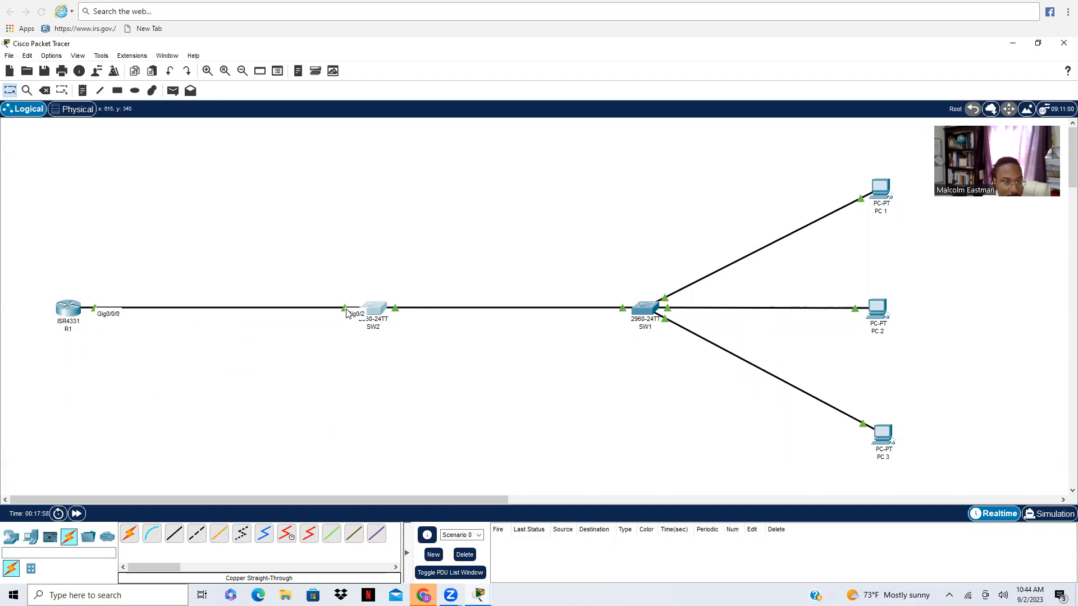
Step: Open the command line of switch SW2 in a maximized window and enter global configuration mode
left_click(385, 310)
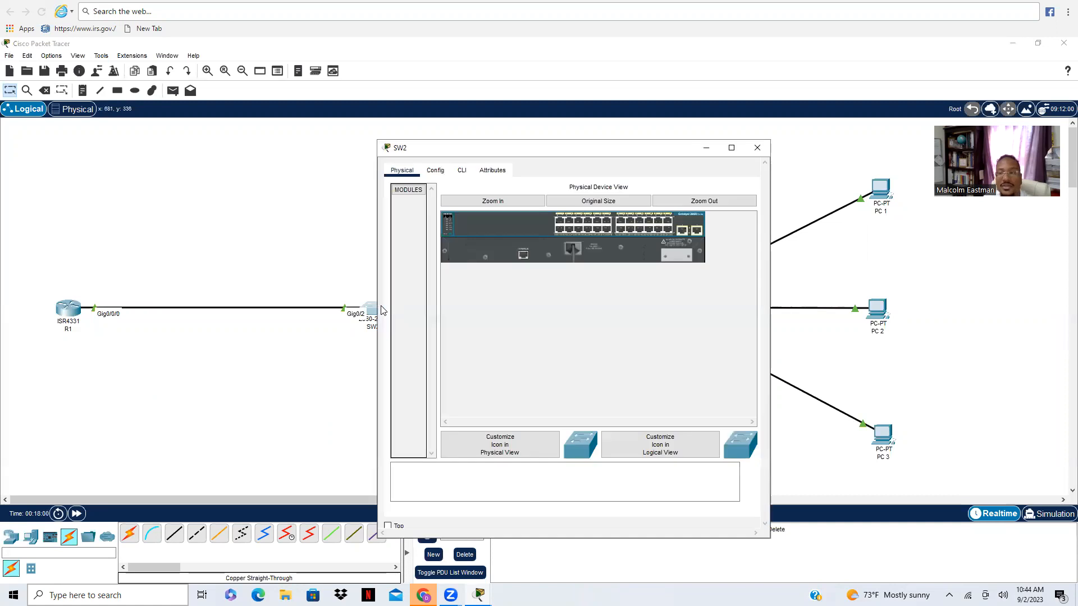
left_click(462, 171)
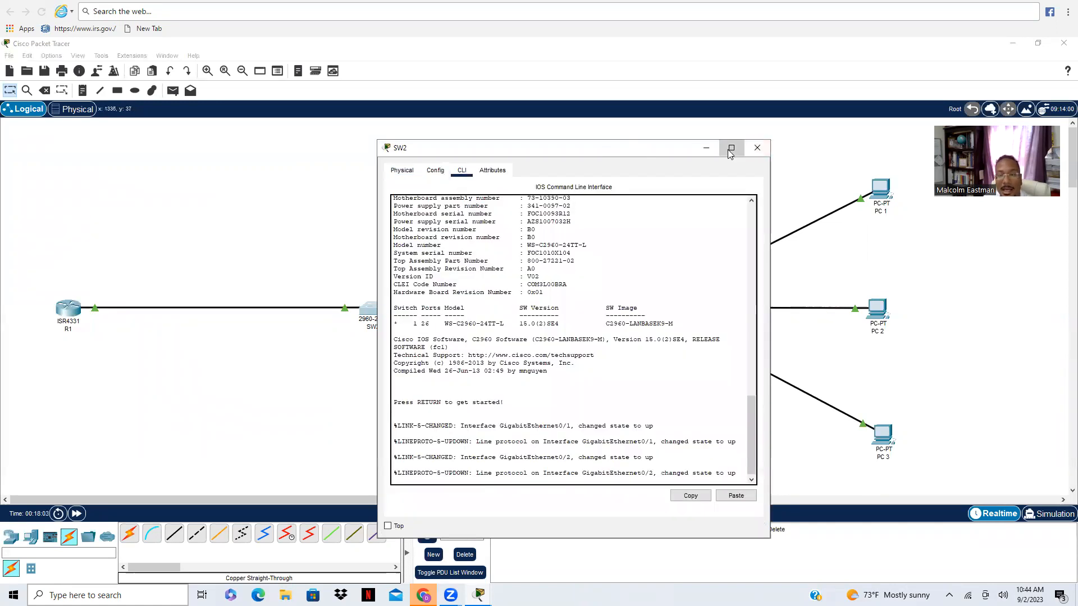
left_click(732, 147)
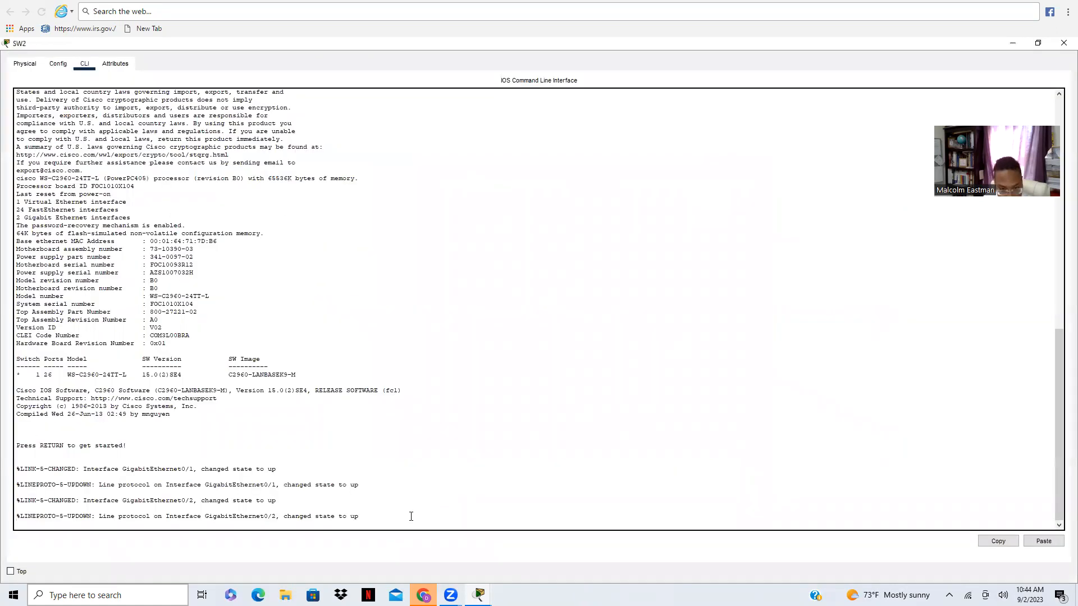
key("Return")
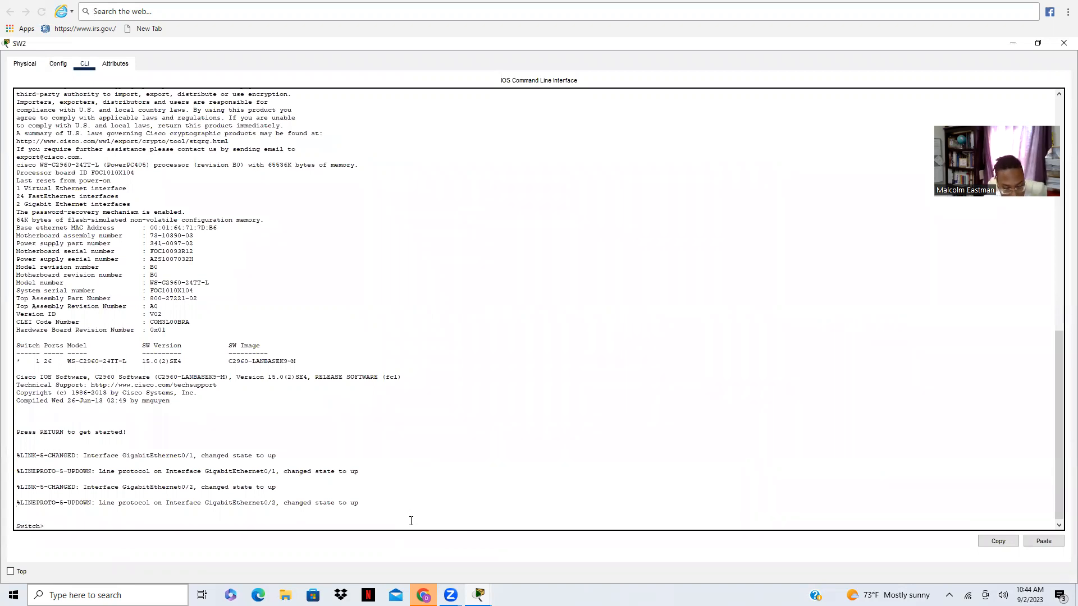
type("en")
key("Return")
type("conf t")
key("Return")
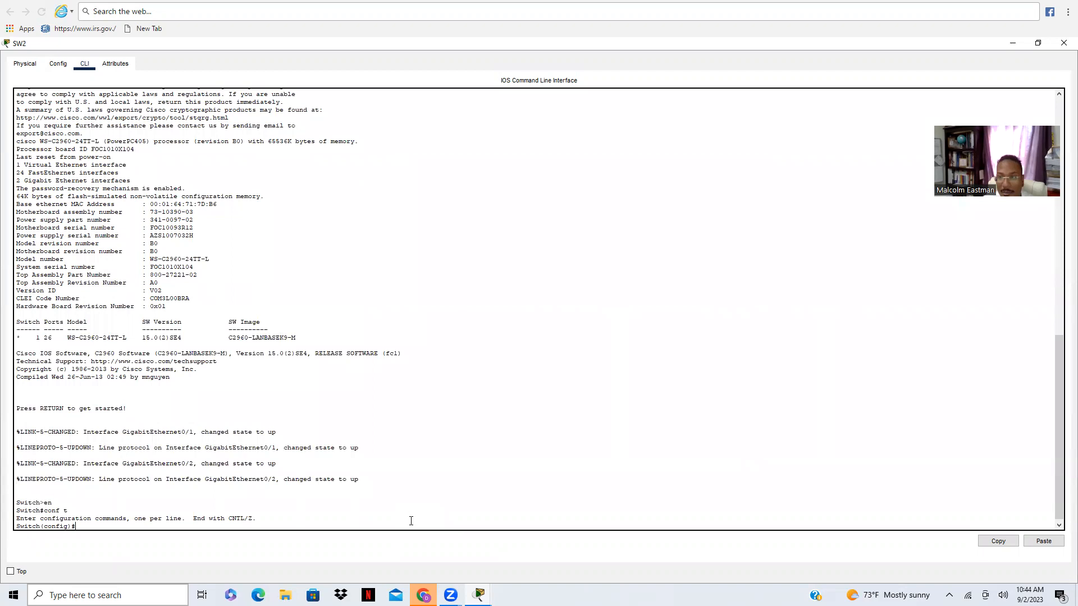
Step: Enter configuration of SW2's interface g0/2 and issue ip dhcp snooping to enable DHCP snooping
type("int")
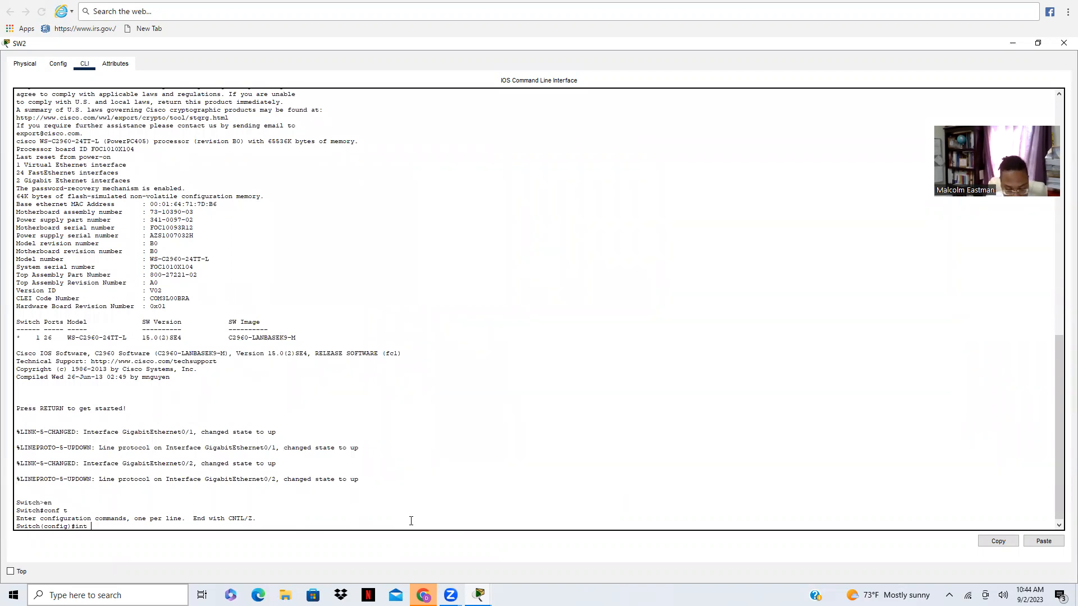
type(" g0/")
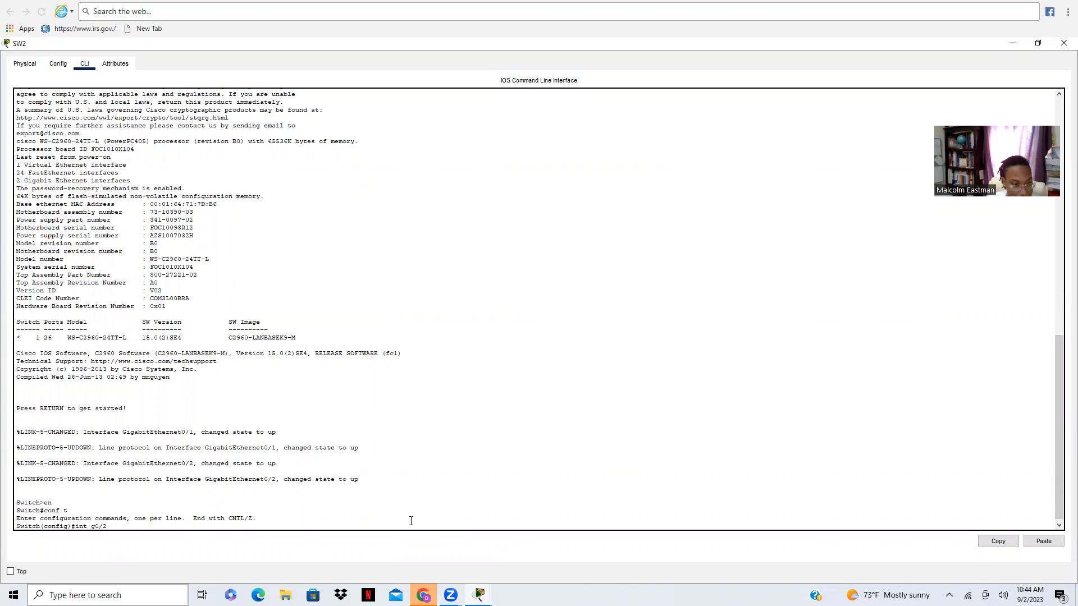
type("2")
key("Return")
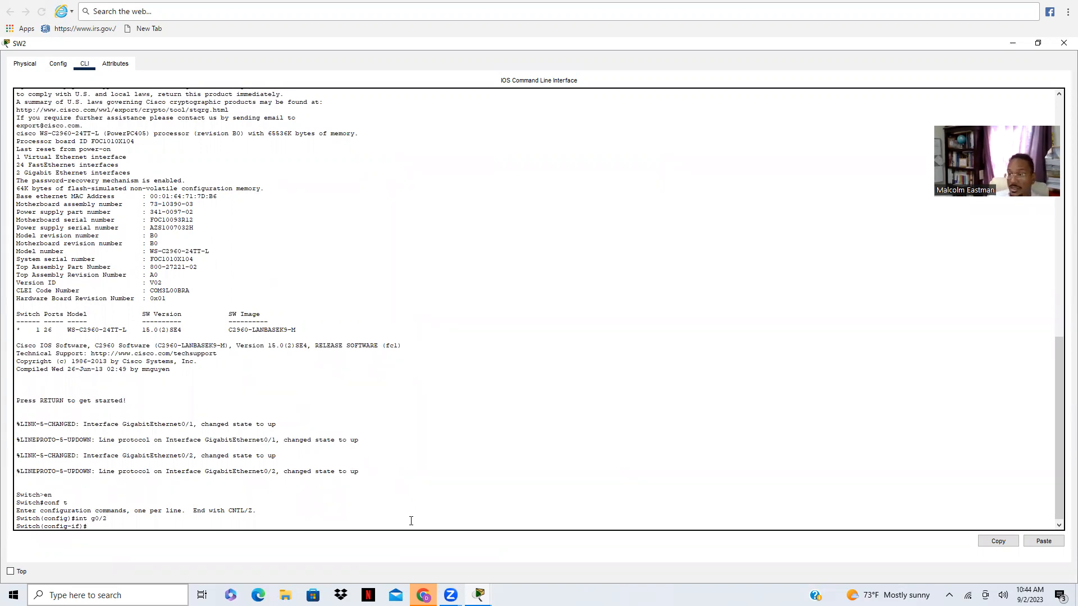
type("ip dh")
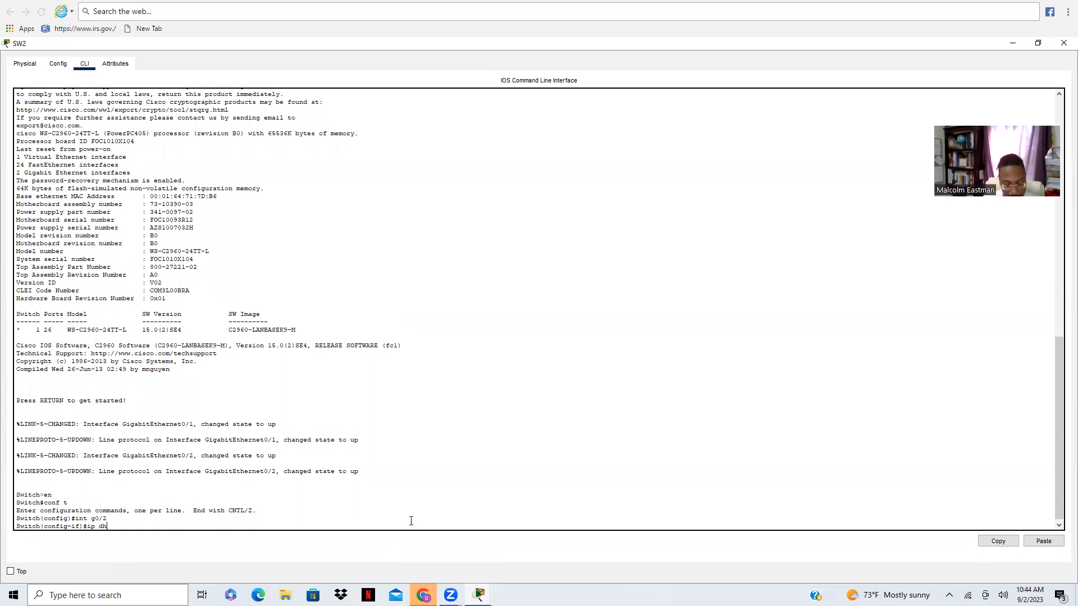
type("cp sn")
key("Tab")
key("Return")
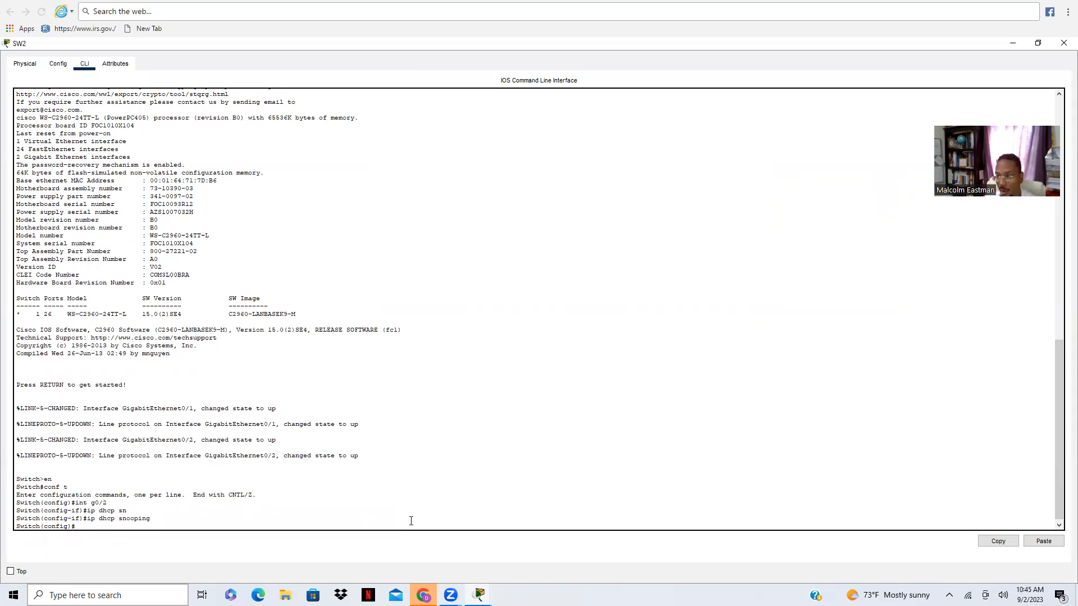
Step: Try to issue ip dhcp snooping trust from SW2's global configuration mode
key("Up")
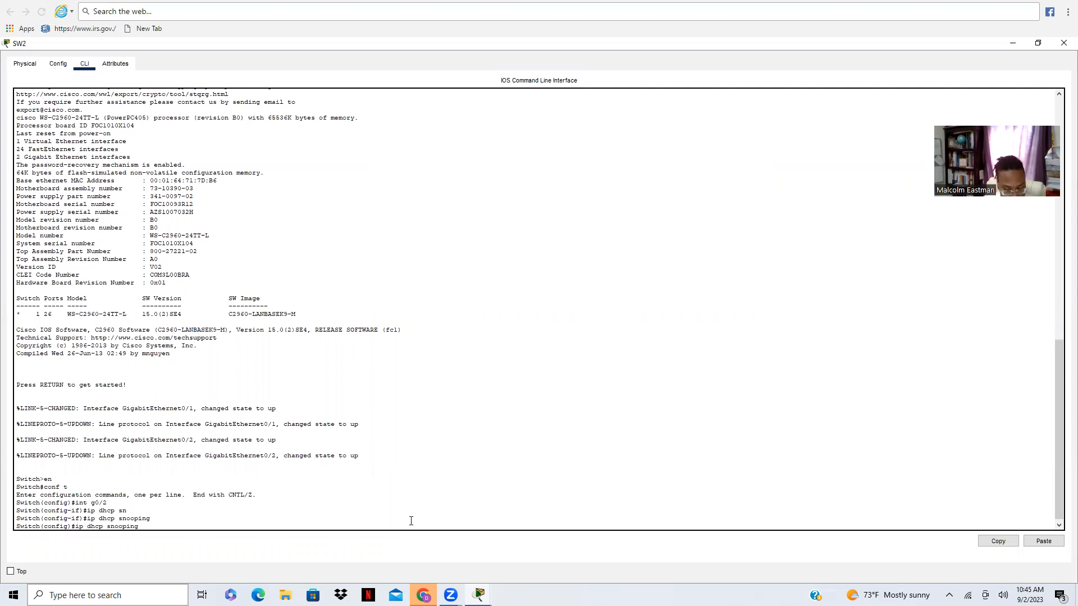
key("Tab")
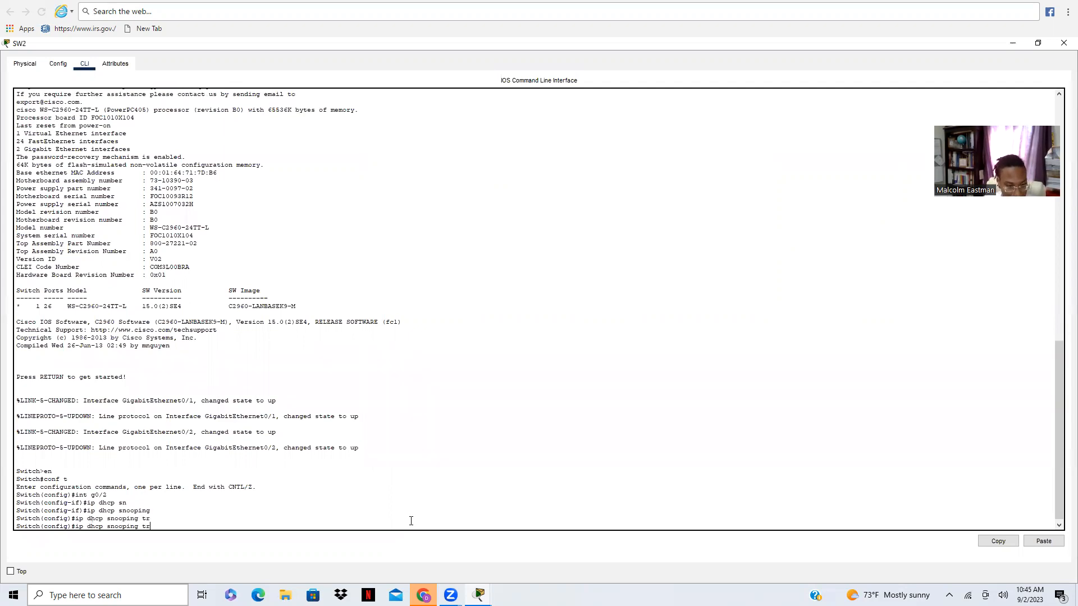
type("us")
key("Tab")
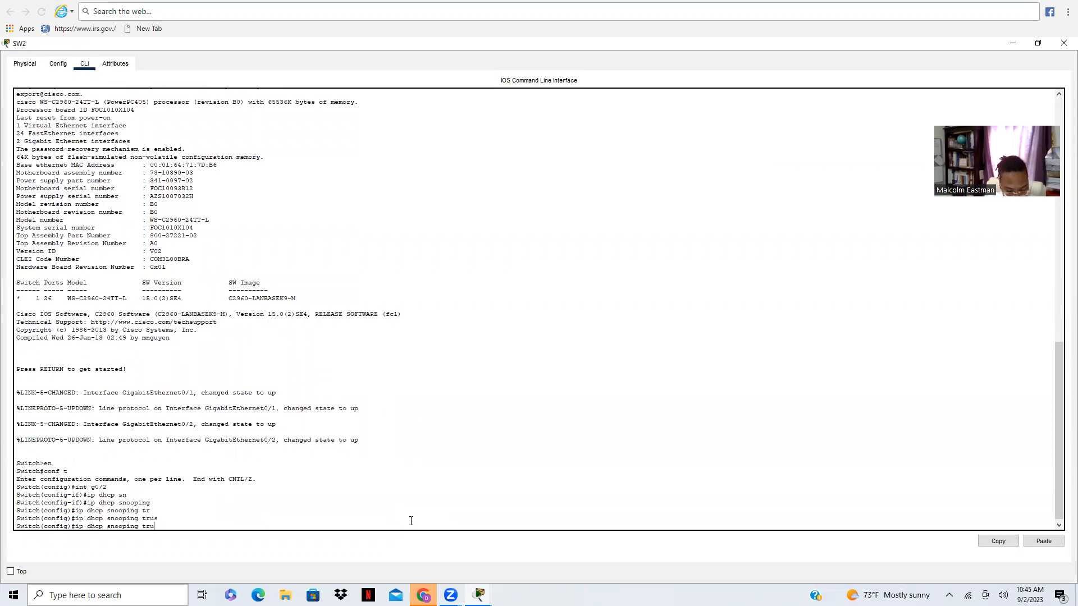
key("Return")
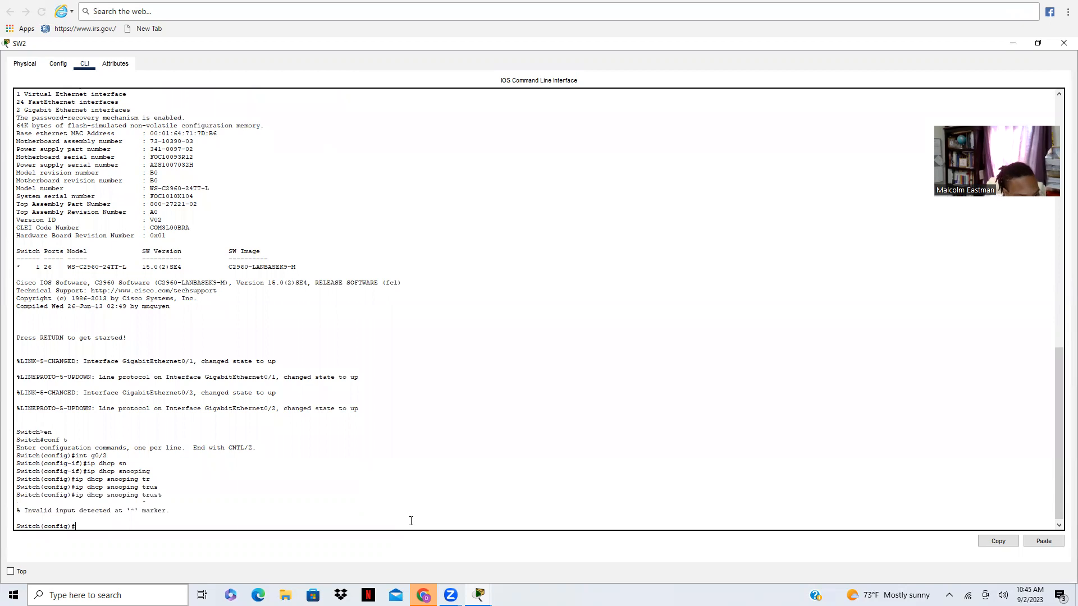
key("Up")
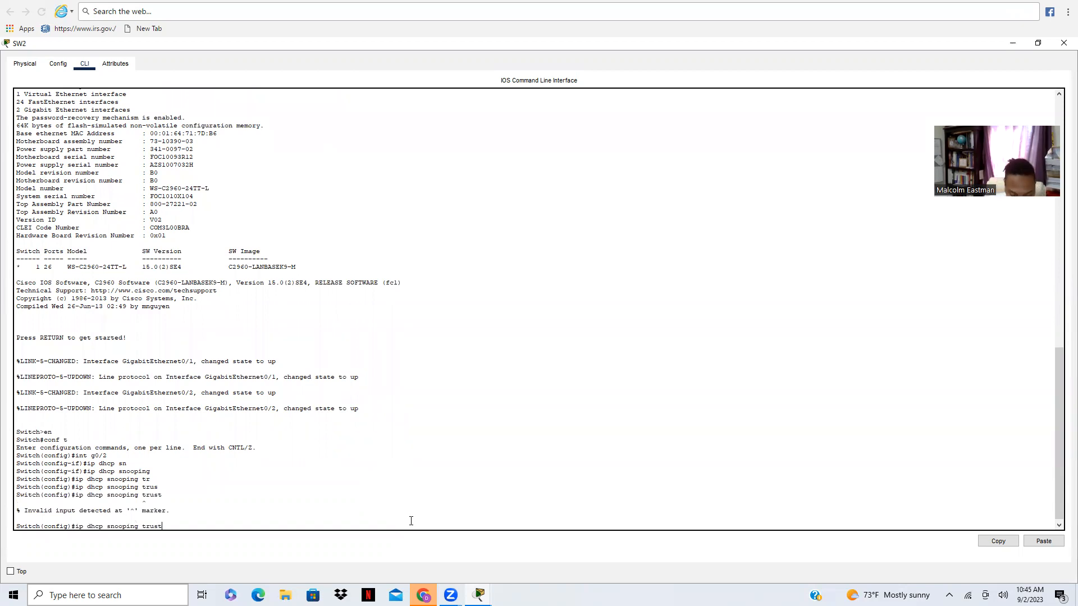
key("BackSpace")
key("BackSpace")
key("BackSpace")
key("BackSpace")
key("BackSpace")
key("BackSpace")
key("BackSpace")
key("BackSpace")
key("BackSpace")
key("BackSpace")
key("BackSpace")
key("BackSpace")
key("BackSpace")
key("BackSpace")
key("BackSpace")
key("BackSpace")
key("BackSpace")
key("BackSpace")
key("BackSpace")
key("BackSpace")
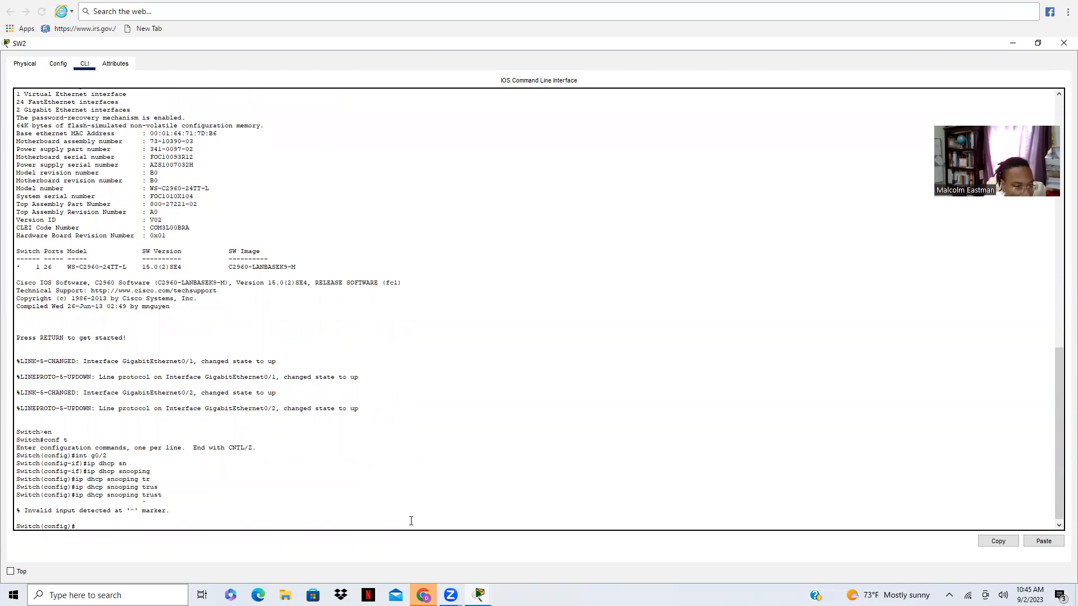
Step: Mark SW2's interface g0/2 as trusted with ip dhcp snooping trust and return to global configuration mode
type("int")
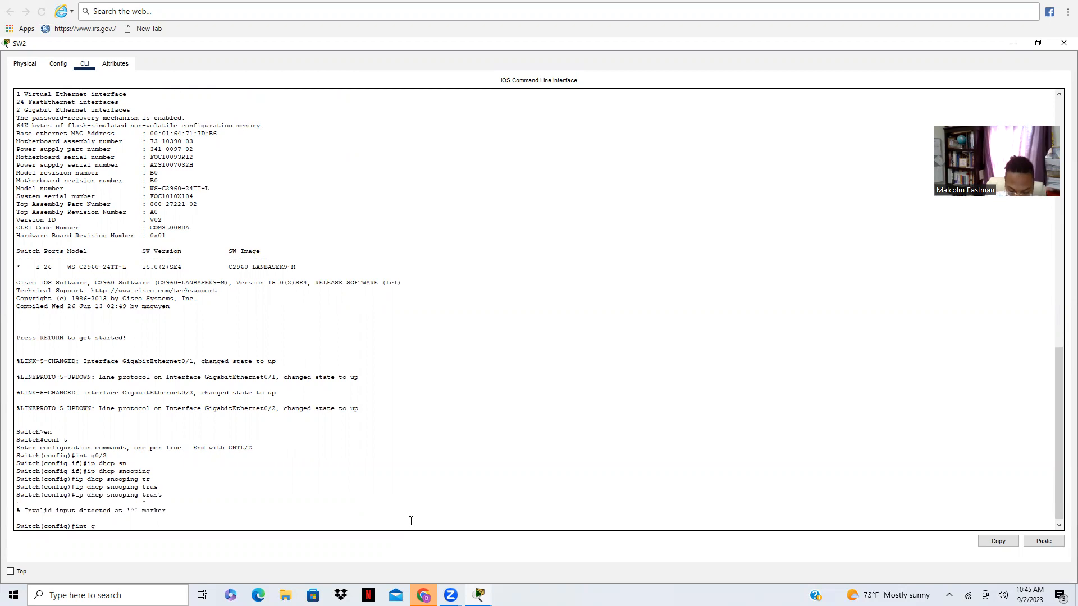
type("g0/")
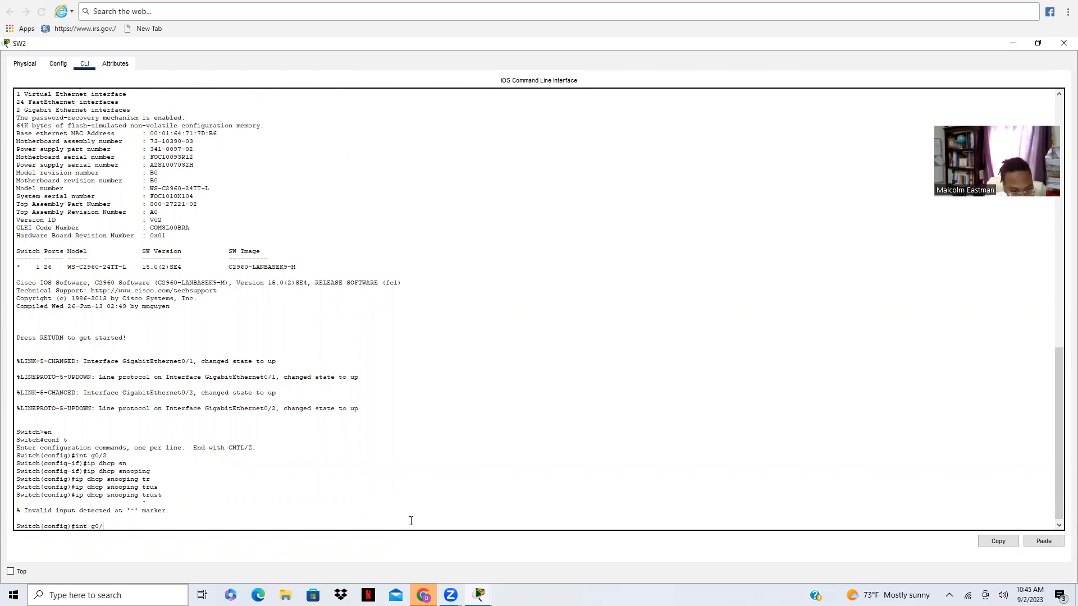
type("2")
key("Return")
key("Up")
key("Up")
key("Up")
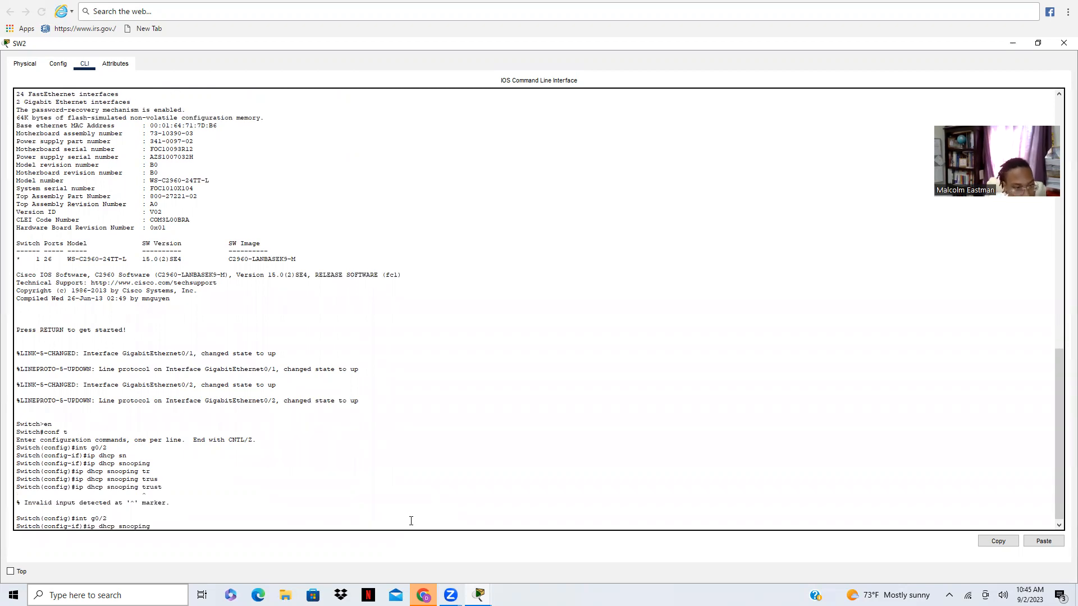
key("Down")
key("Return")
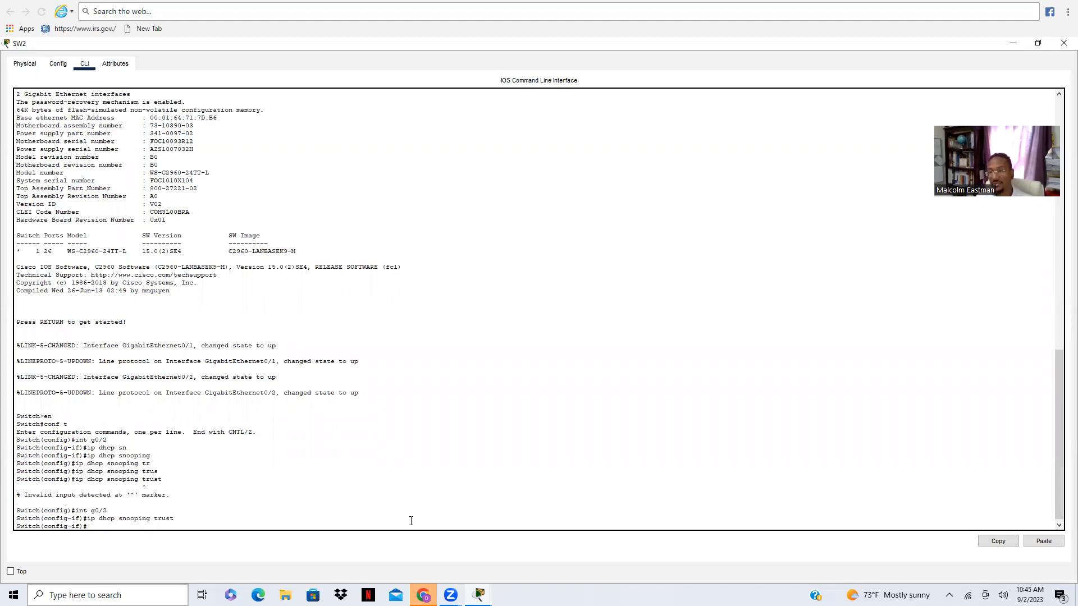
type("e")
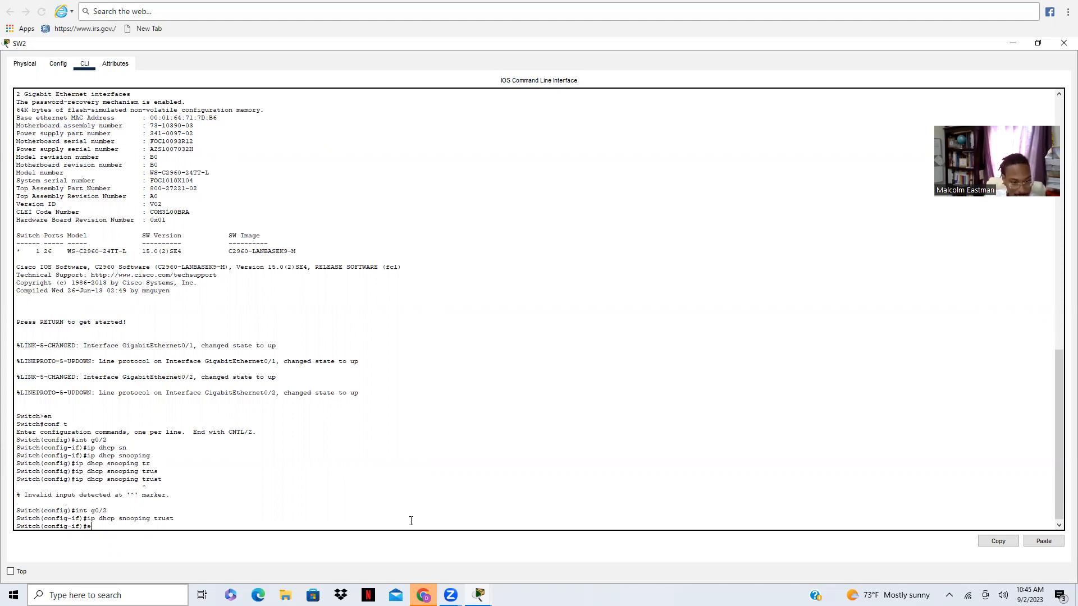
type("cit")
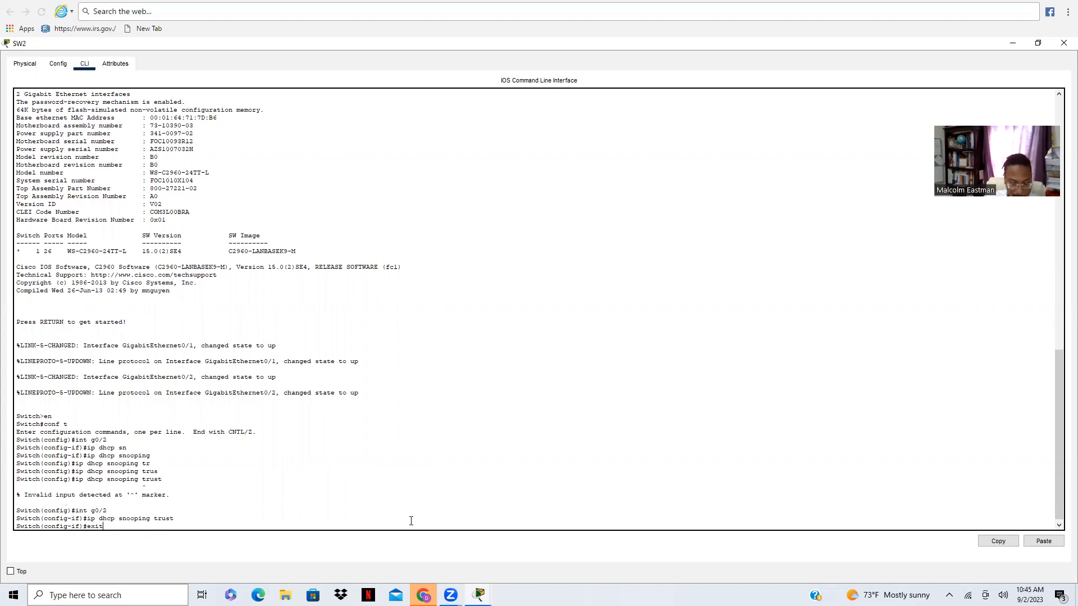
key("Return")
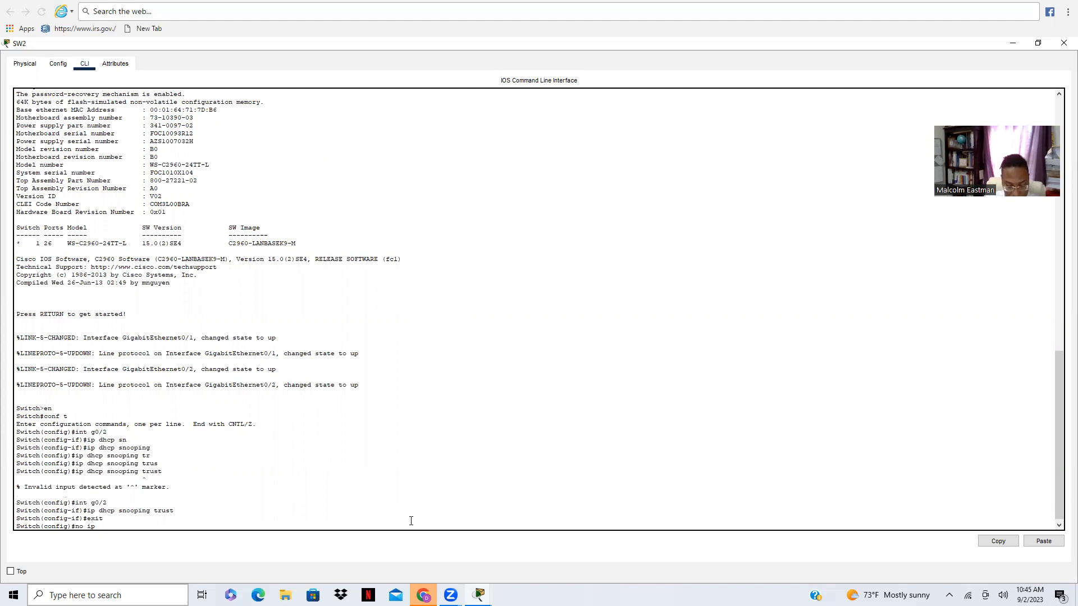
Step: Disable DHCP option insertion on SW2 with no ip dhcp snooping information option
type("cp s")
key("Tab")
type("i")
key("Tab")
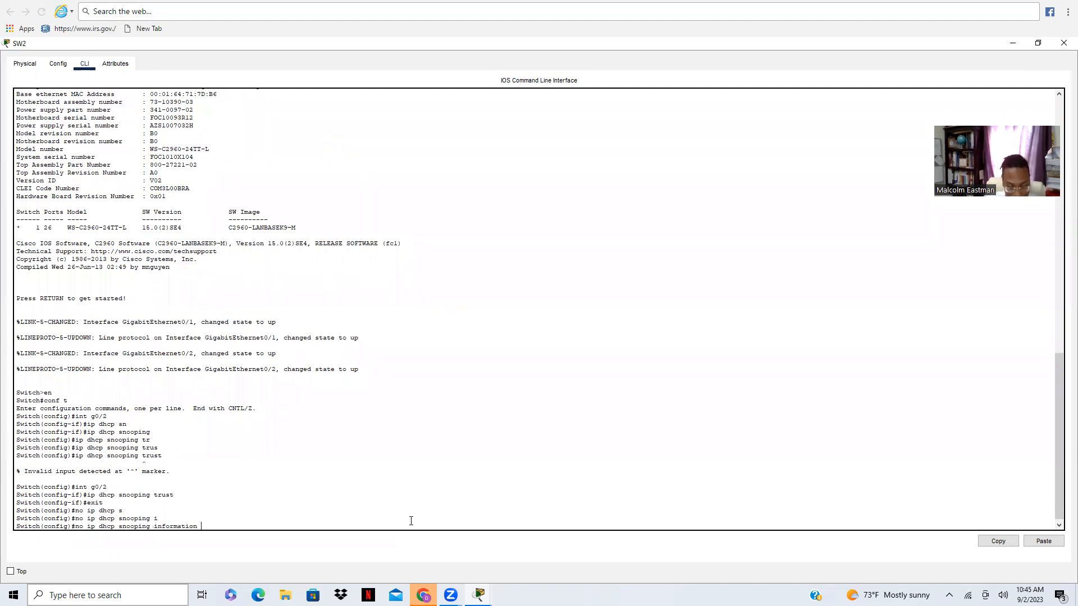
type("opti")
key("BackSpace")
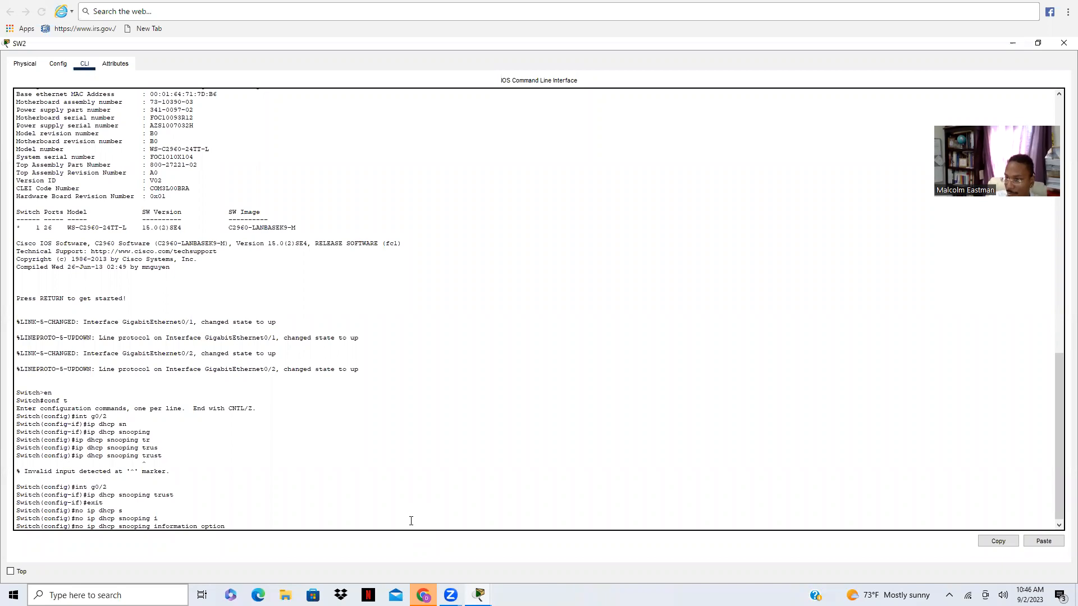
type("on")
key("Return")
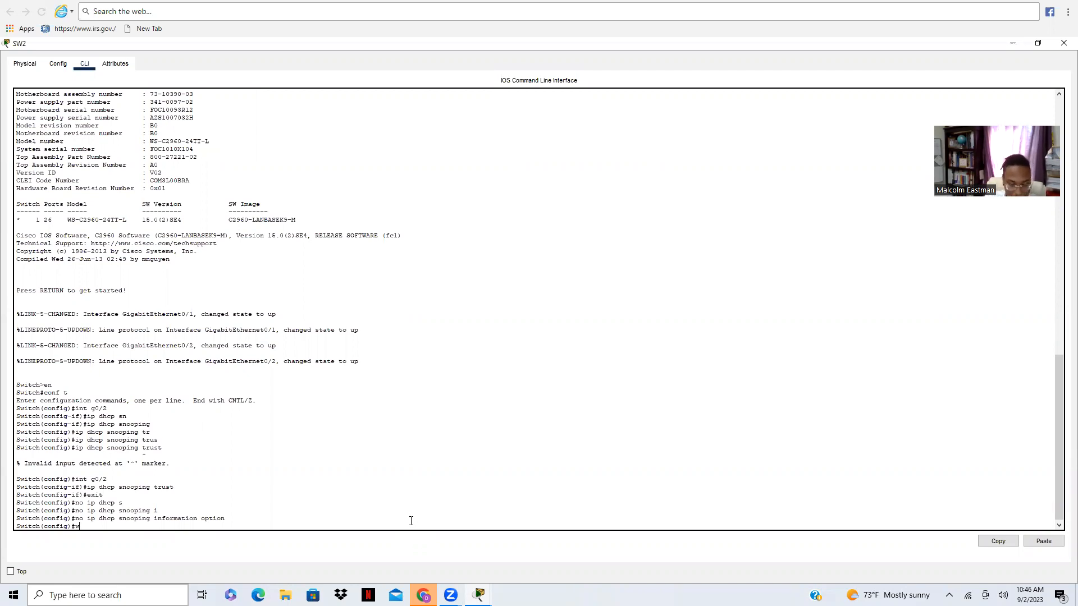
Step: Exit configuration mode and the console session on SW2, and close the switch's window
type("xit")
key("Return")
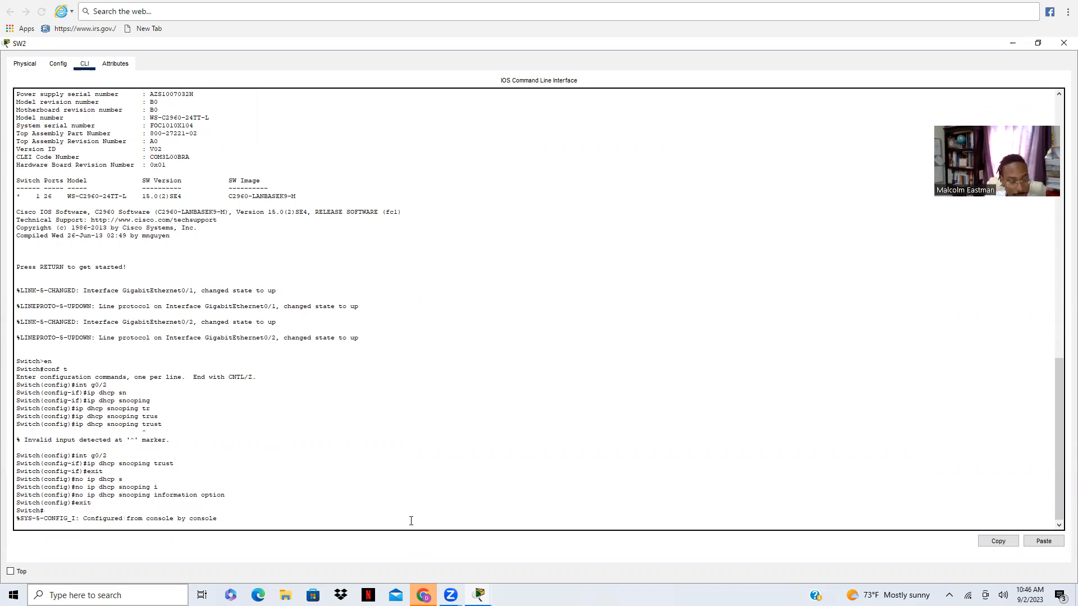
type("exi")
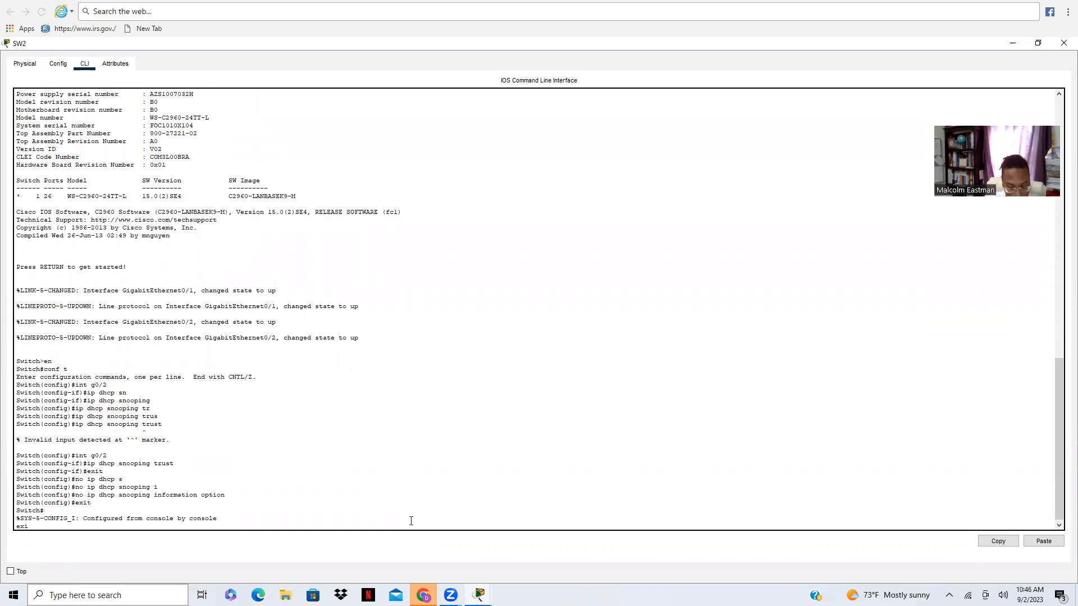
type("t")
key("Return")
key("Return")
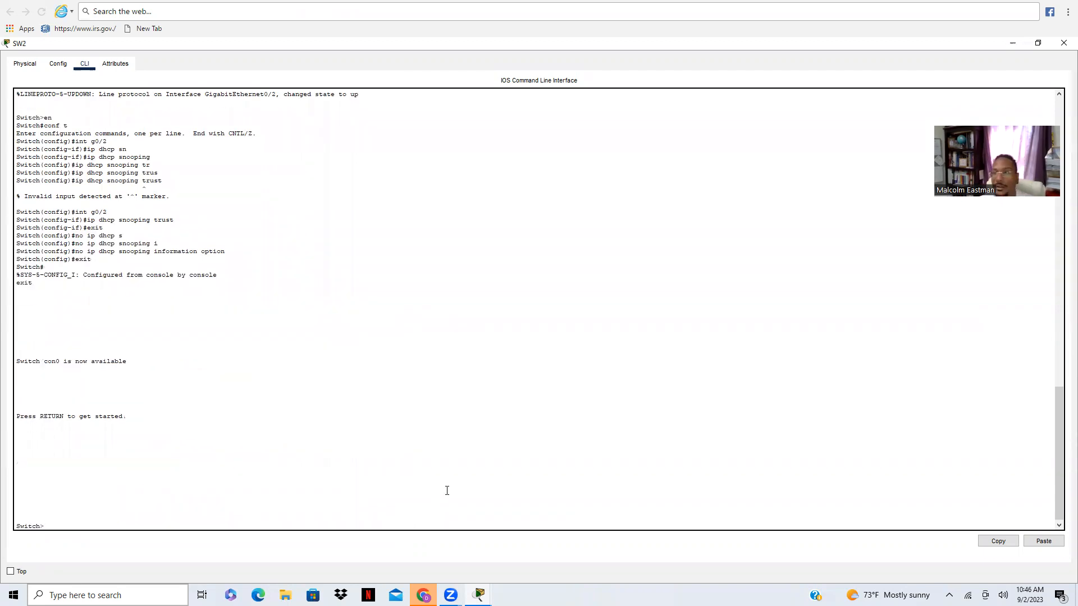
left_click(1036, 44)
left_click(760, 147)
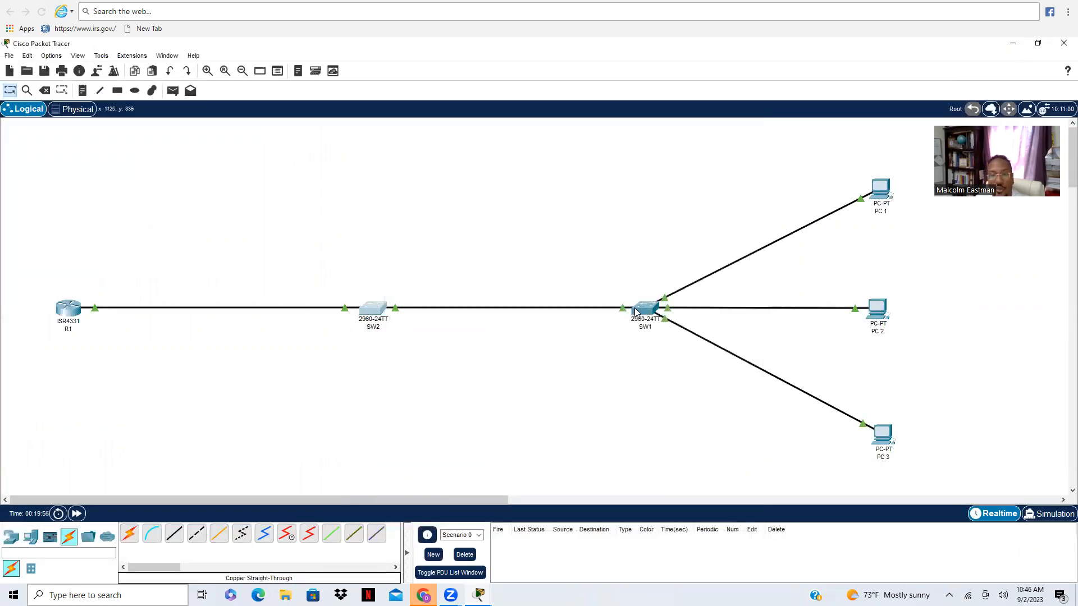
left_click(638, 311)
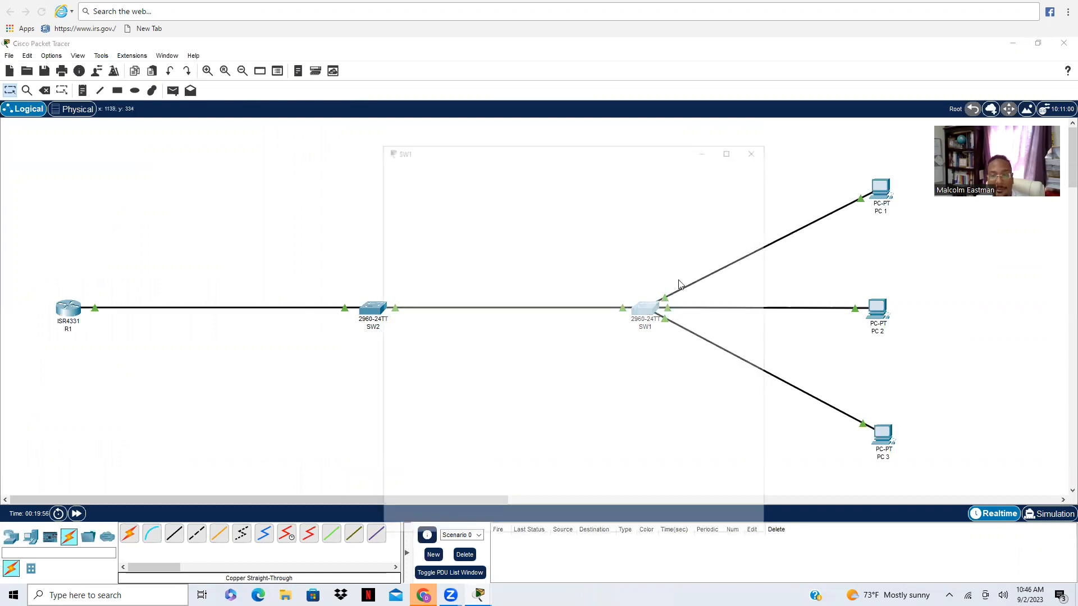
left_click(726, 153)
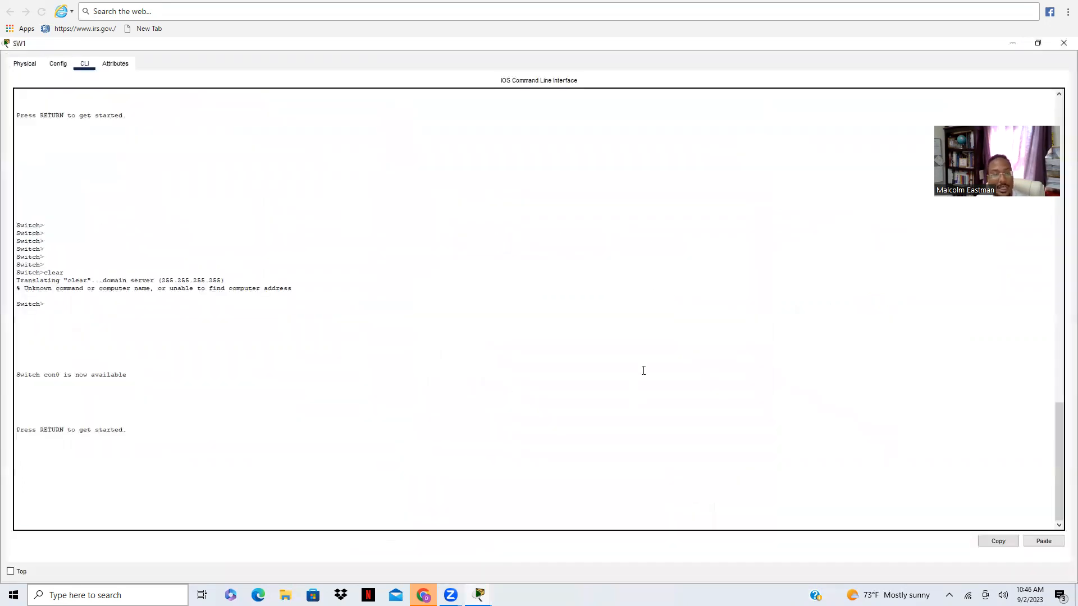
left_click(1037, 43)
left_click(756, 147)
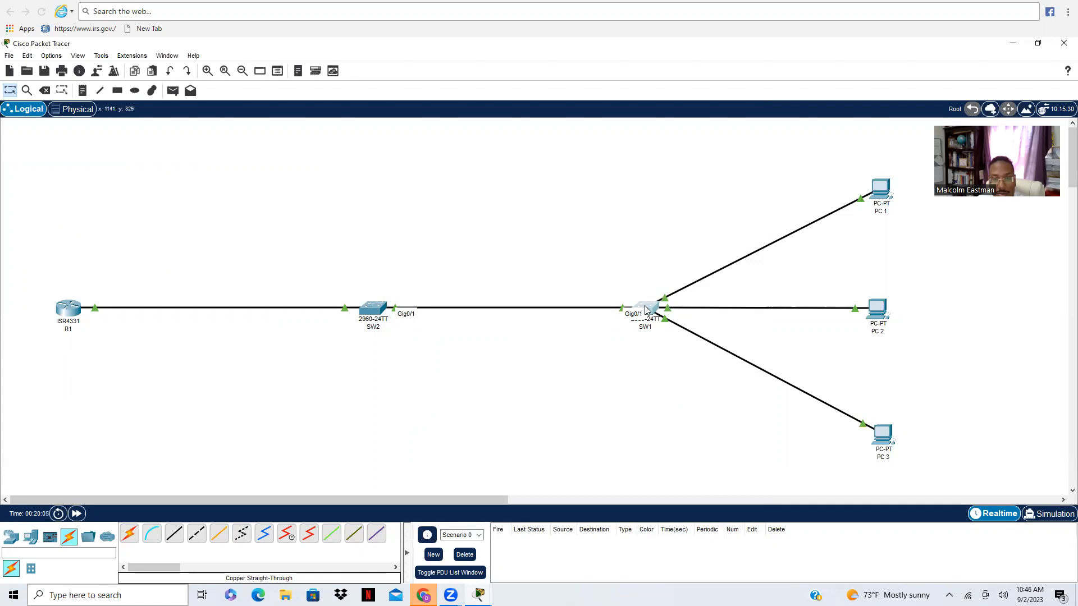
Step: Open the command line of switch SW1 in a maximized window and enter global configuration mode
left_click(647, 309)
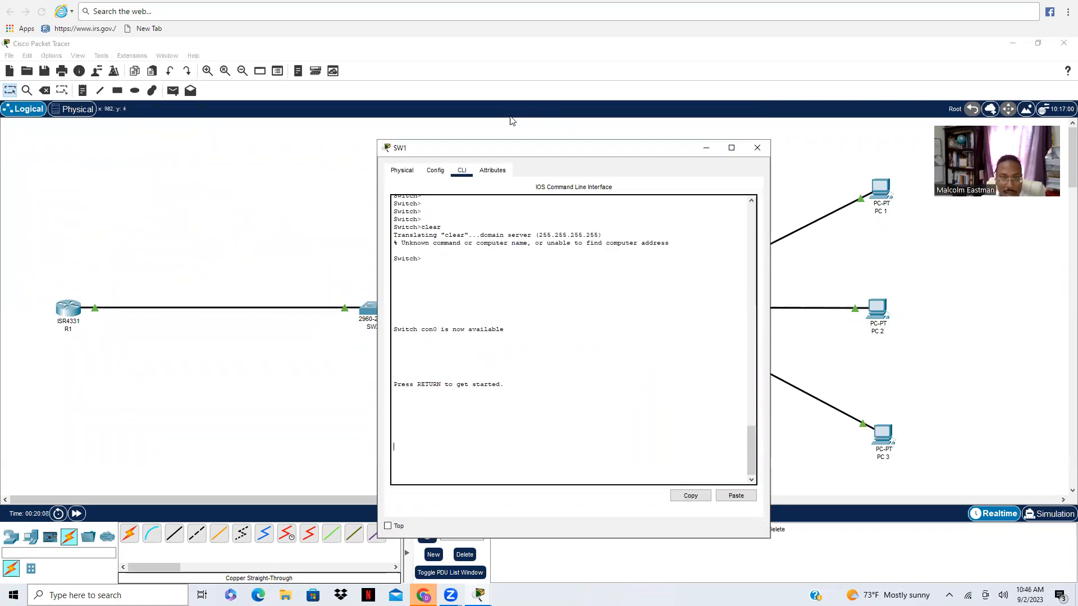
left_click(731, 148)
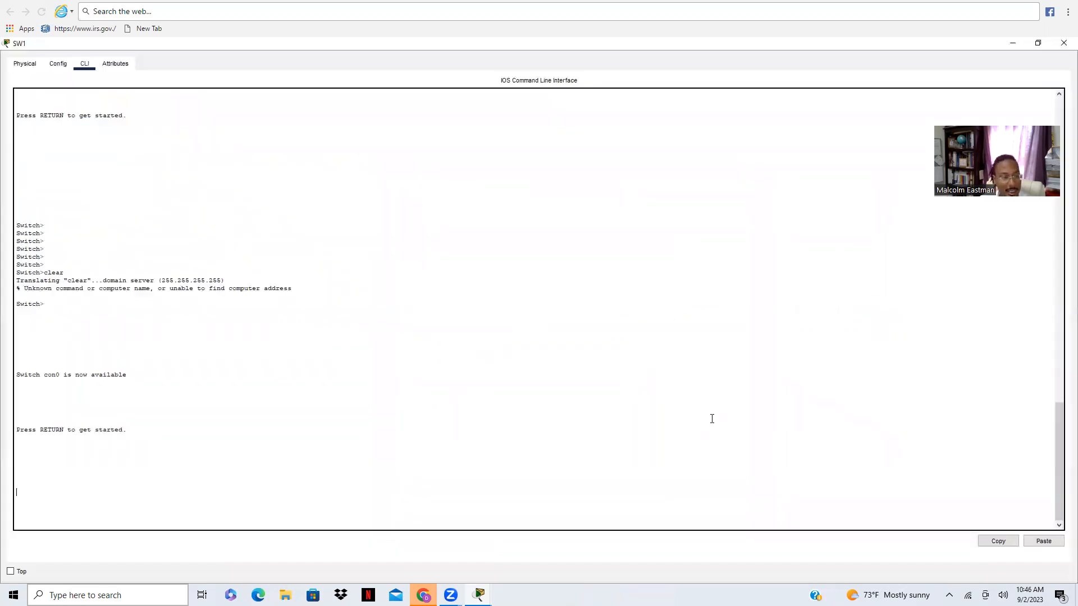
key("Return")
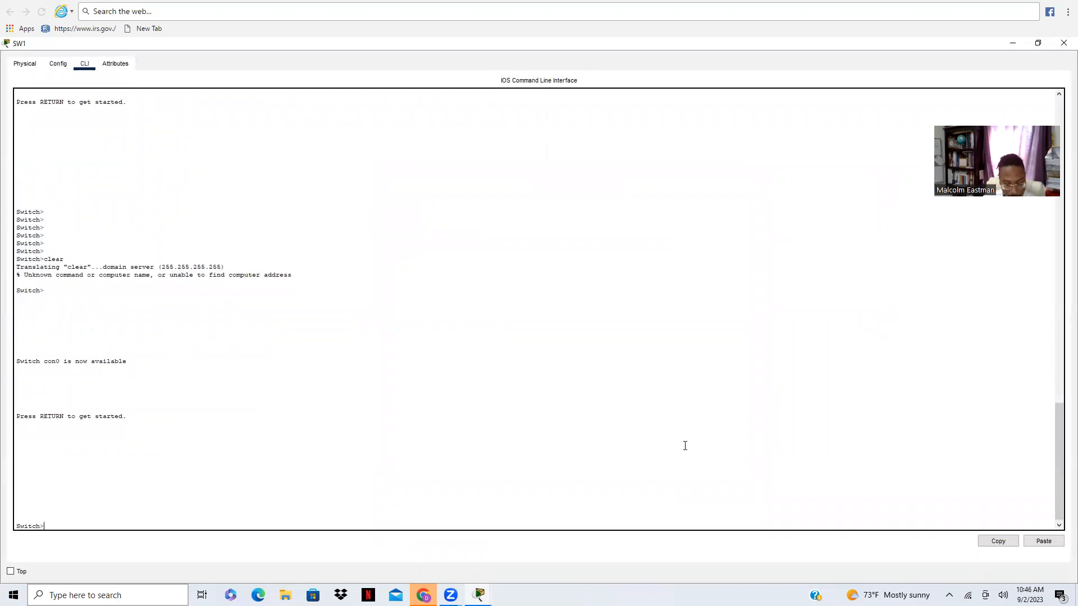
type("en")
key("Return")
type("conf t")
key("Return")
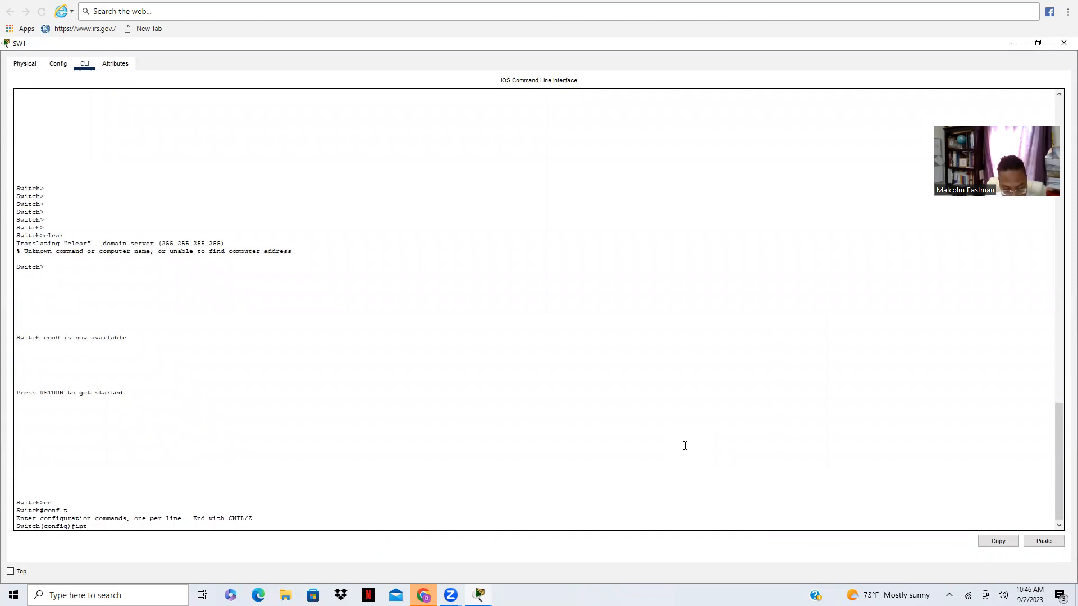
Step: Mark SW1's interface g0/1 as trusted with ip dhcp snooping trust
type("int g0/1")
key("Return")
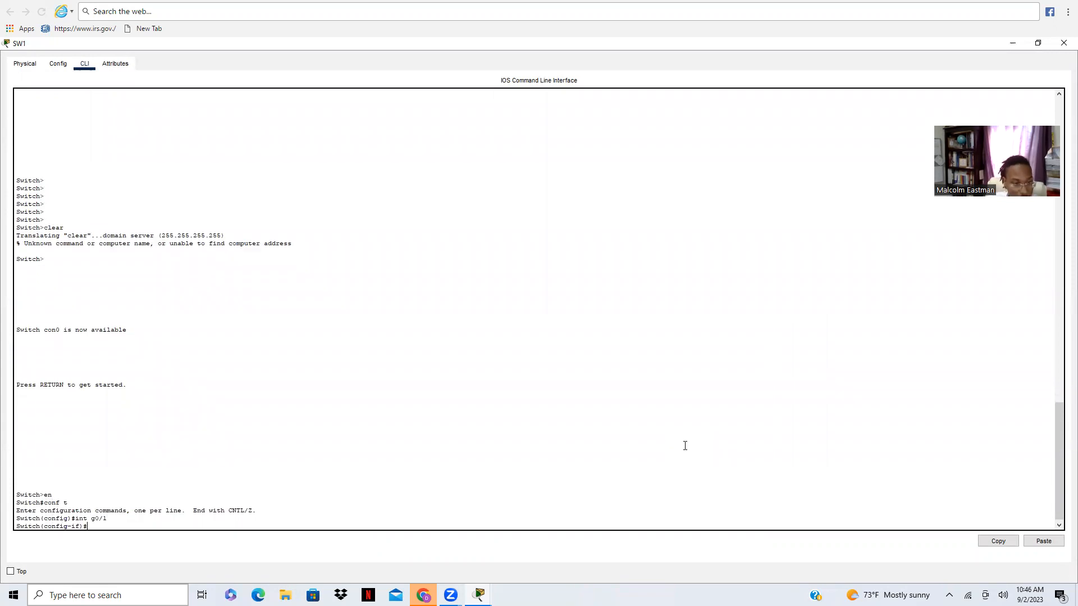
type("ip dh")
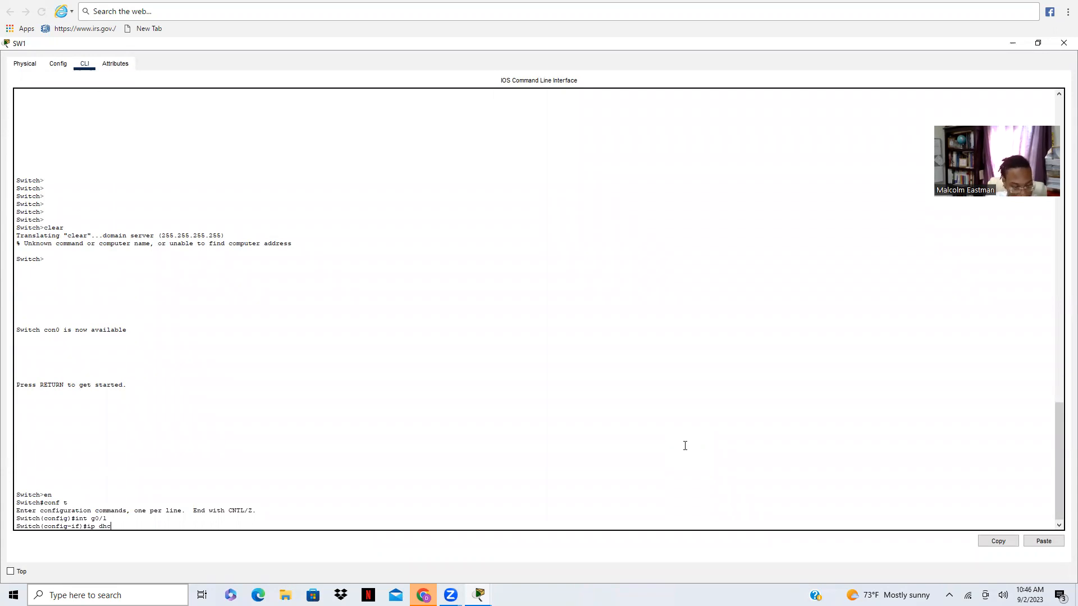
type("c")
key("Tab")
type("s")
key("Tab")
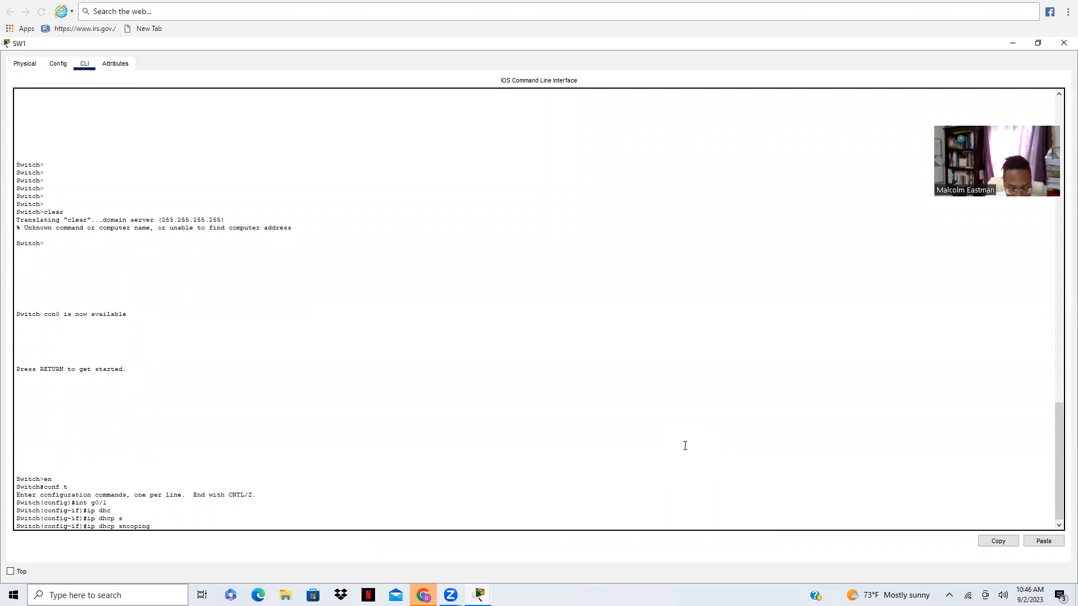
type("tr")
key("Tab")
key("Tab")
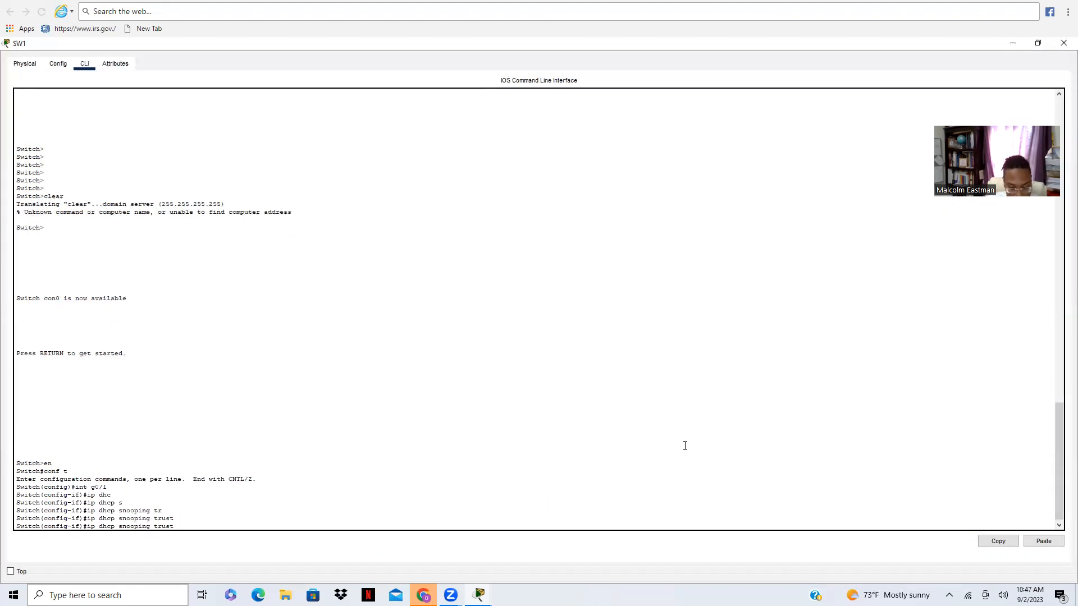
key("Return")
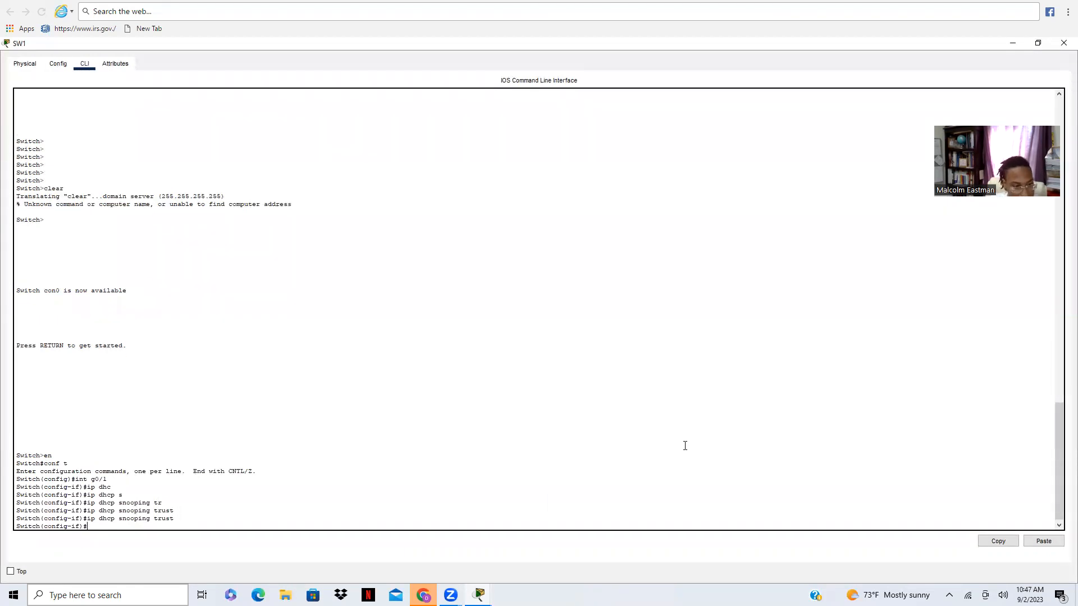
Step: Issue ip dhcp snooping on SW1 to enable DHCP snooping
key("Up")
key("BackSpace")
key("BackSpace")
key("BackSpace")
key("BackSpace")
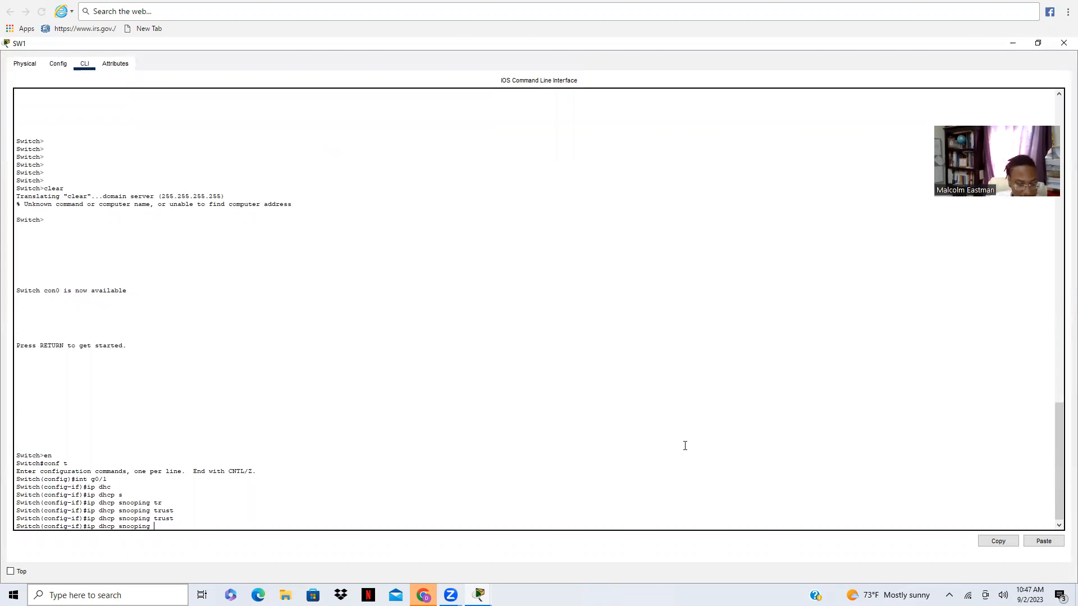
key("Return")
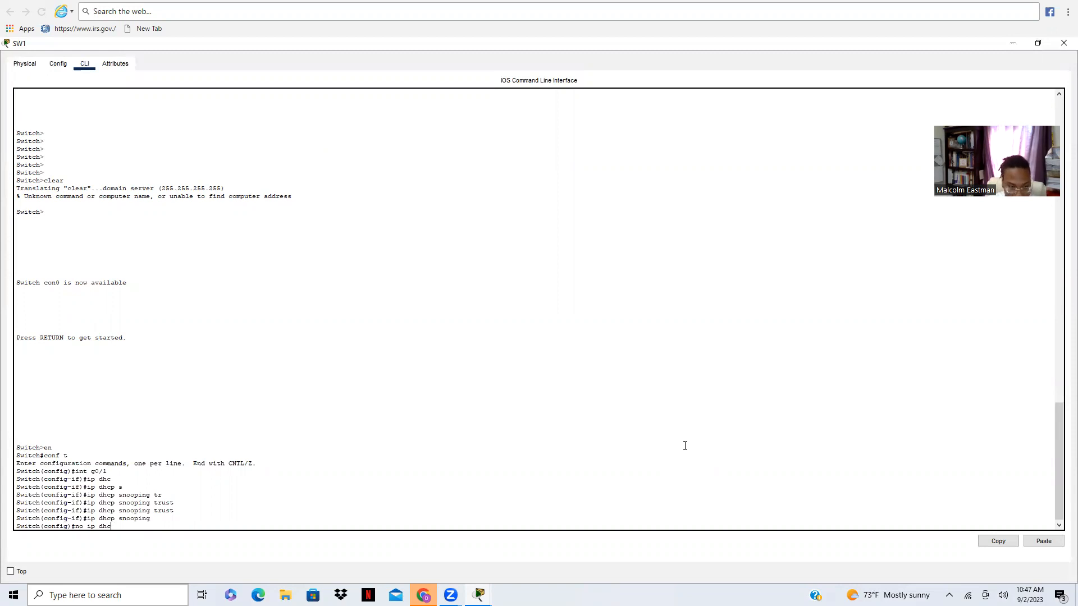
Step: Disable the DHCP snooping information option on SW1 with no ip dhcp snooping information option
key("Tab")
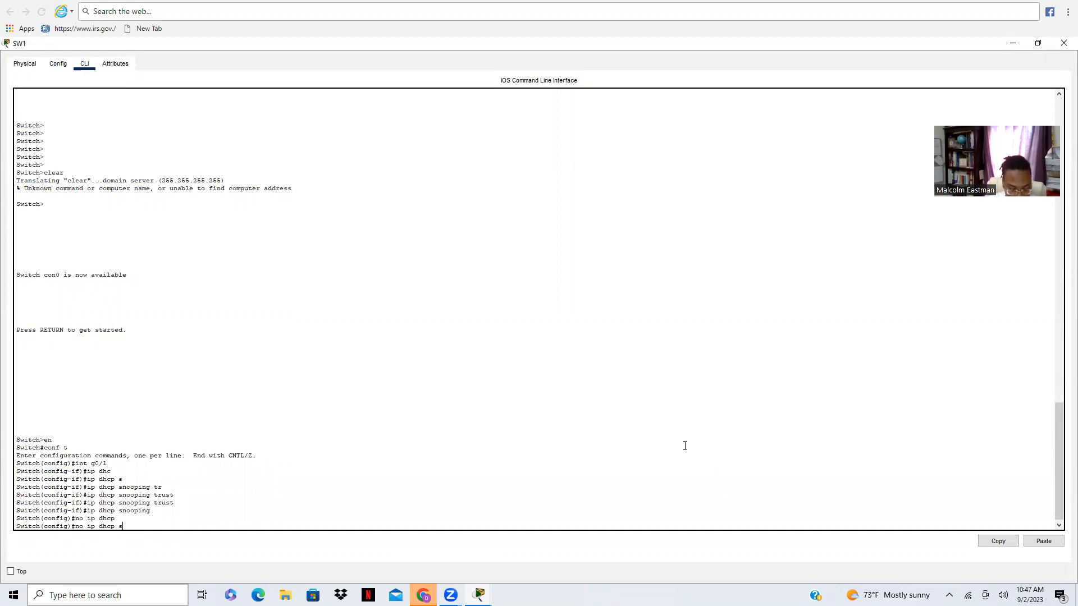
type("s")
key("Tab")
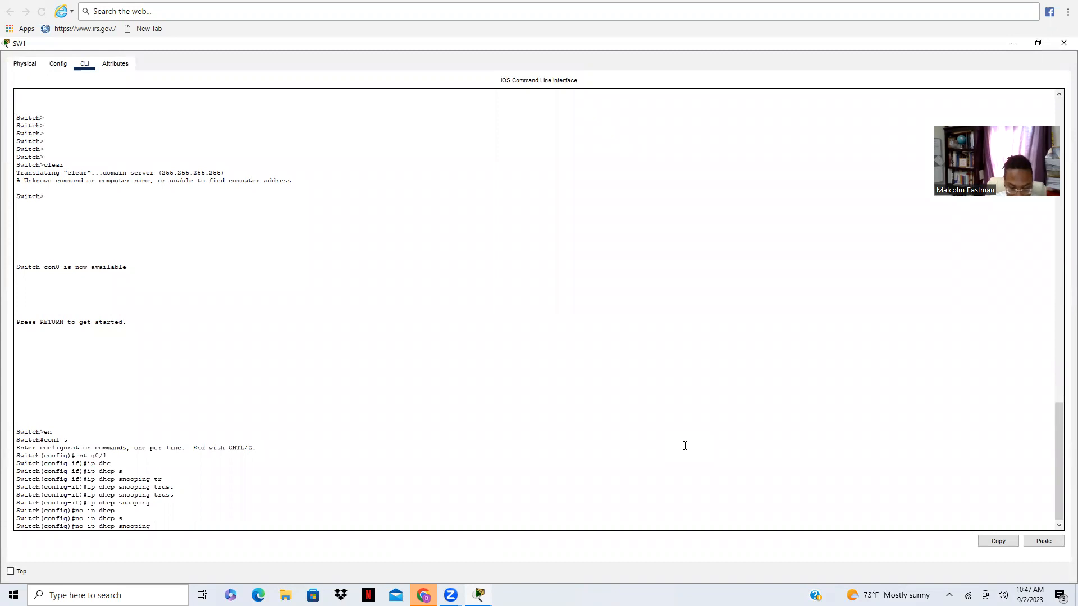
type("i")
key("Tab")
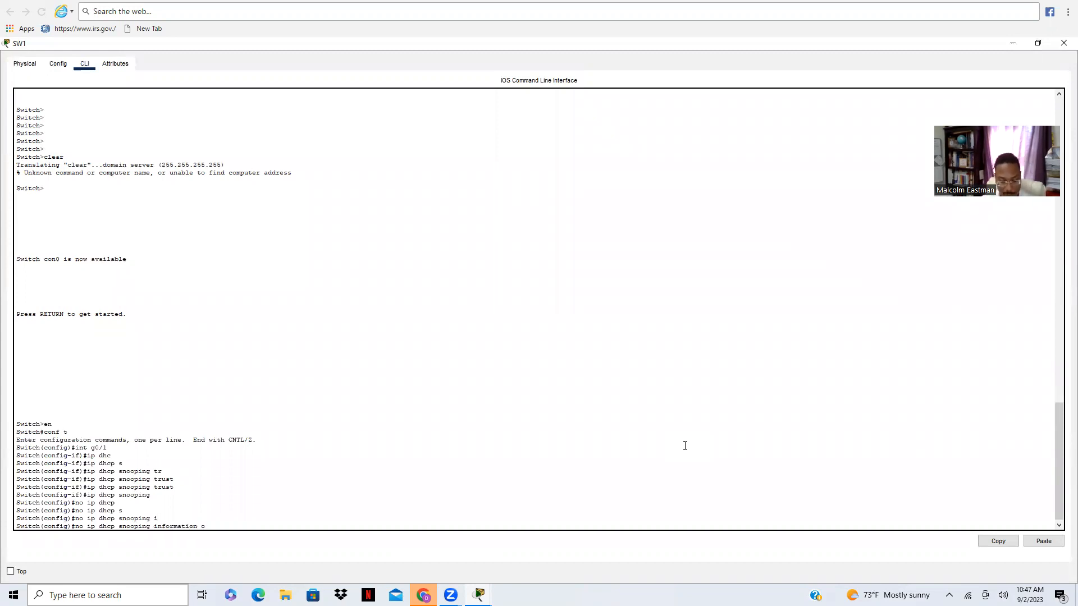
type("op")
key("Tab")
key("Return")
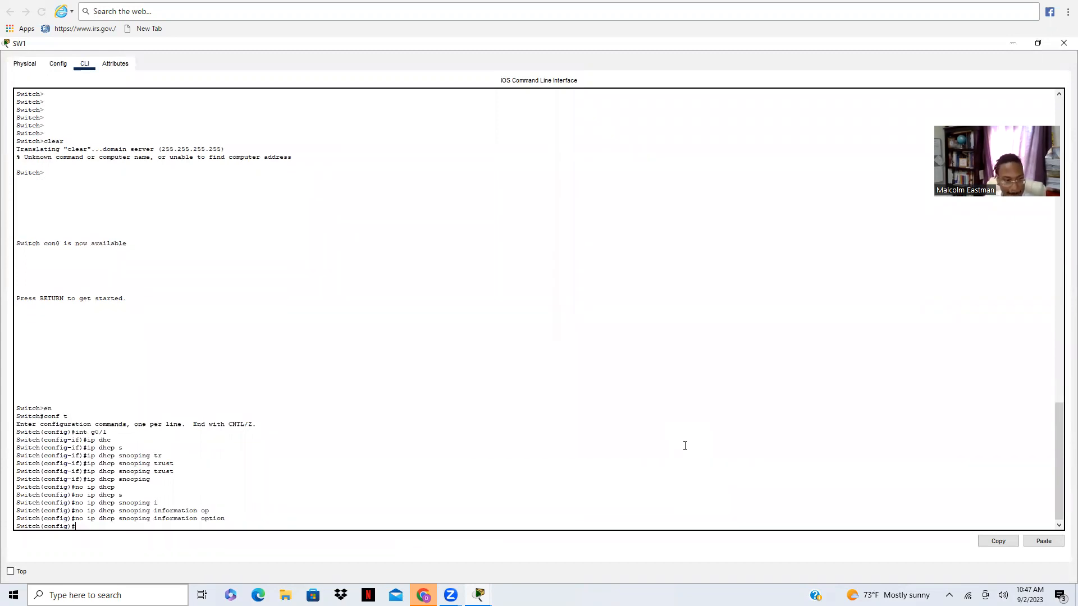
Step: Exit configuration mode and the console session on SW1, and close the switch's window
type("exit\\")
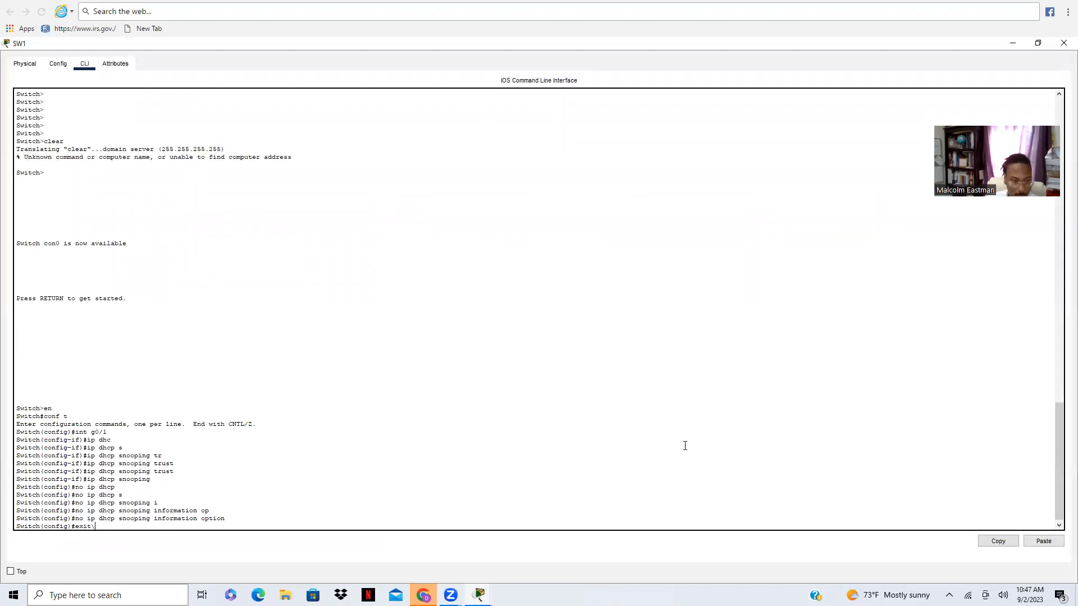
key("Return")
type("exit")
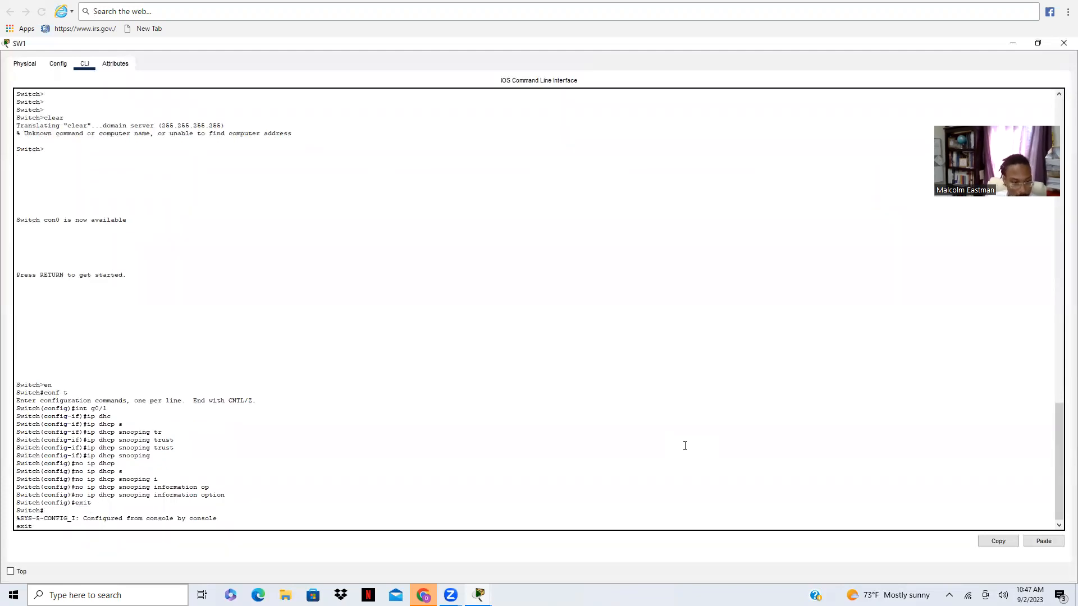
key("Return")
key("Return")
type("exit")
key("Return")
key("Return")
key("Return")
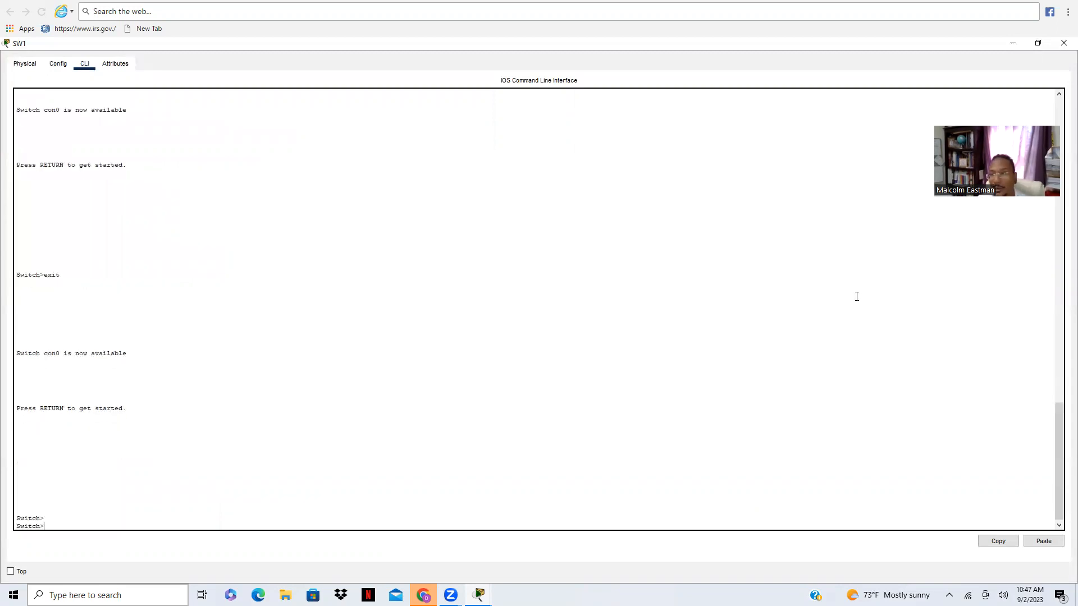
left_click(1037, 43)
left_click(757, 141)
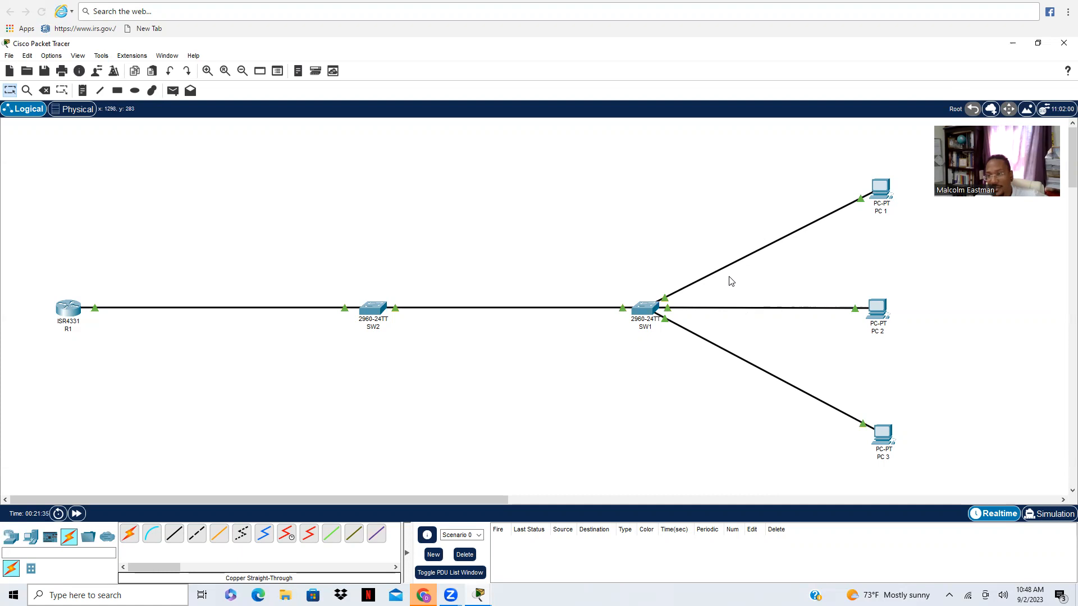
Step: Open the Command Prompt of PC 1 in a maximized window
left_click(880, 190)
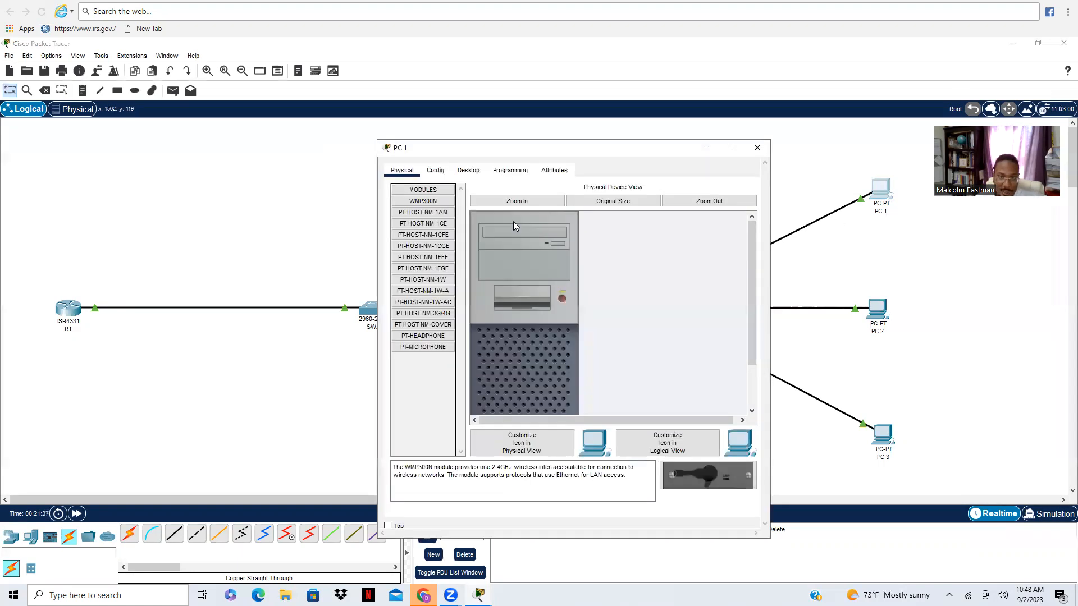
left_click(480, 175)
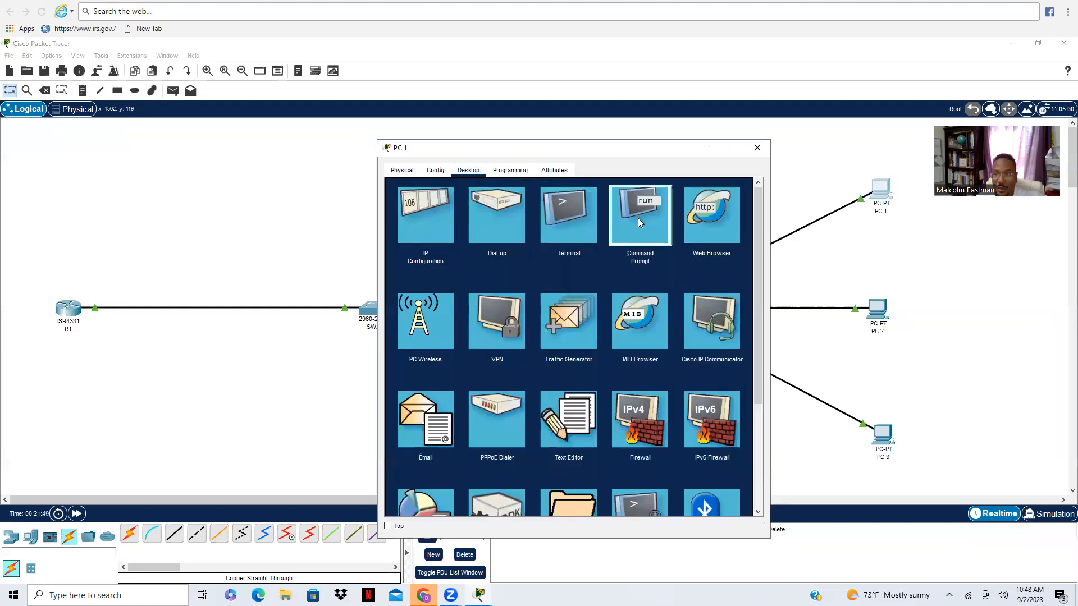
left_click(637, 218)
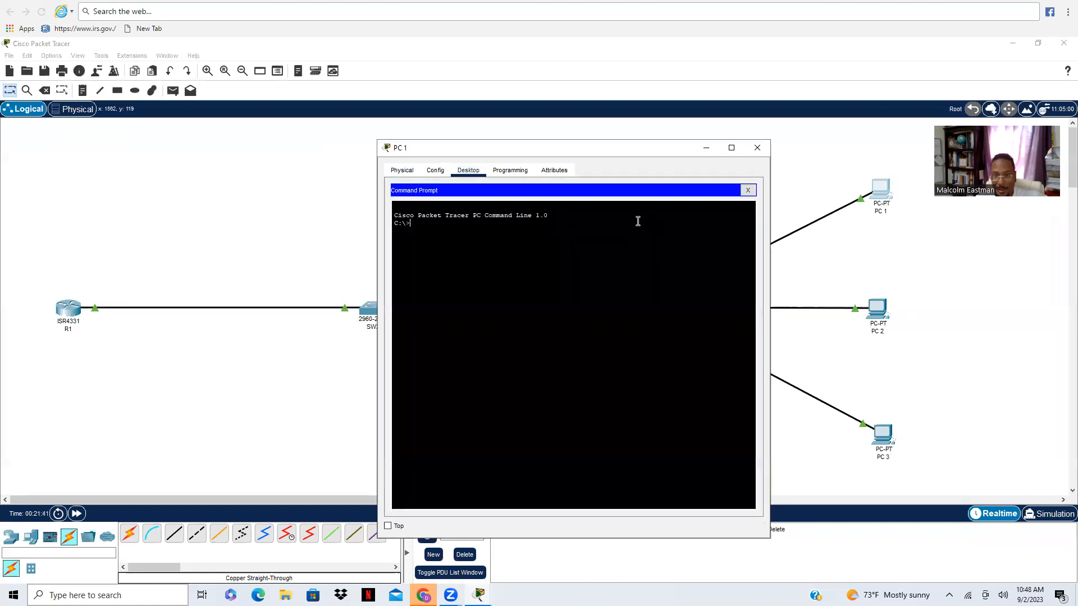
left_click(732, 148)
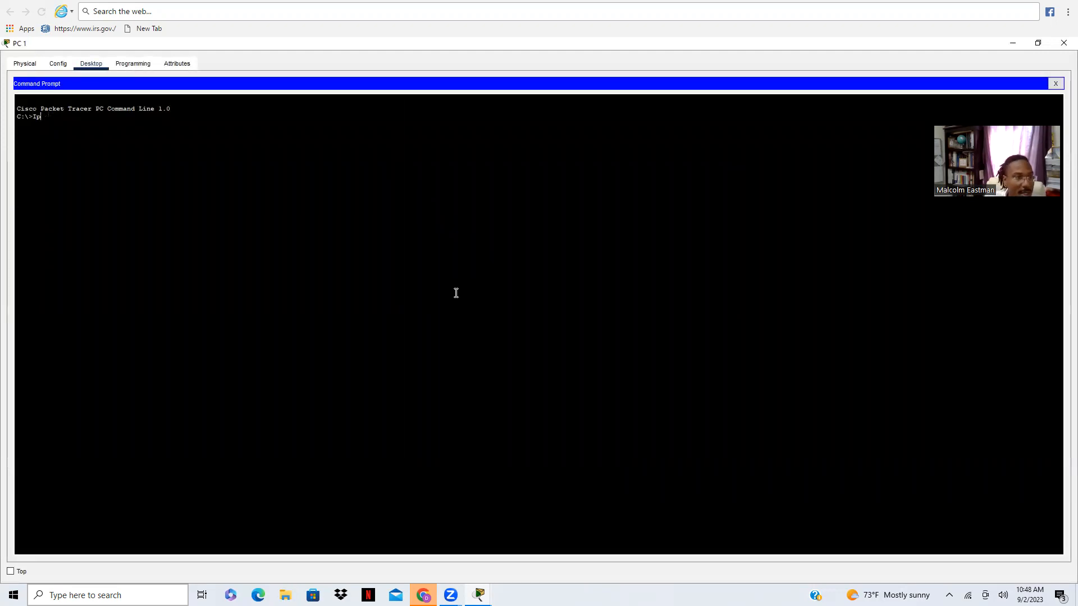
Step: Request a DHCP address for PC 1 with ipconfig /renew and close the PC's window
type("Ipconfig /re")
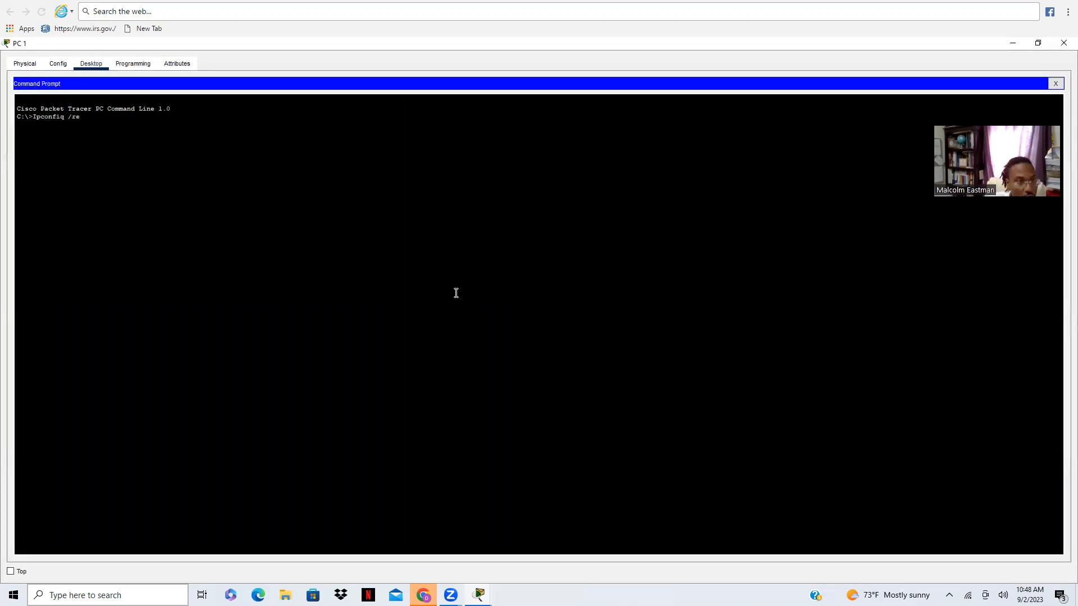
key("Return")
key("Up")
key("BackSpace")
key("BackSpace")
key("BackSpace")
key("BackSpace")
key("BackSpace")
key("BackSpace")
key("BackSpace")
key("BackSpace")
key("BackSpace")
key("BackSpace")
key("BackSpace")
key("BackSpace")
key("BackSpace")
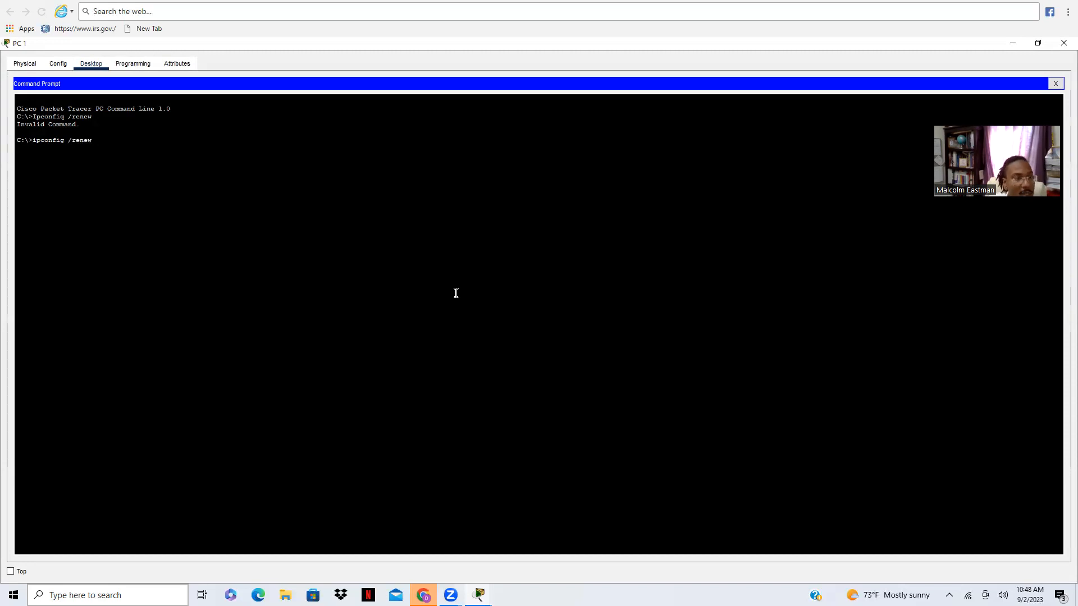
key("Return")
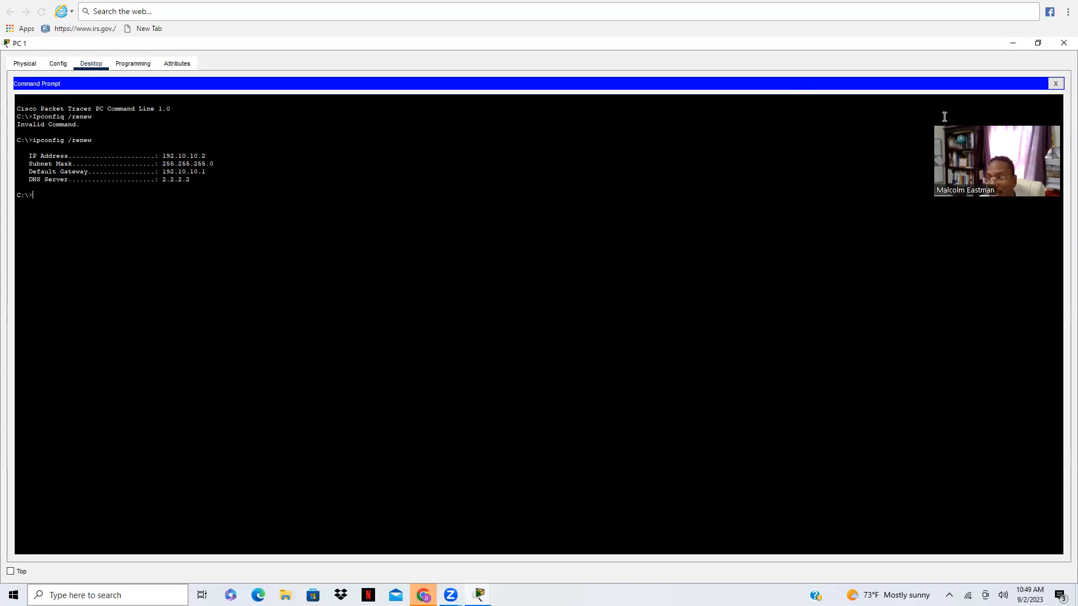
left_click(1042, 43)
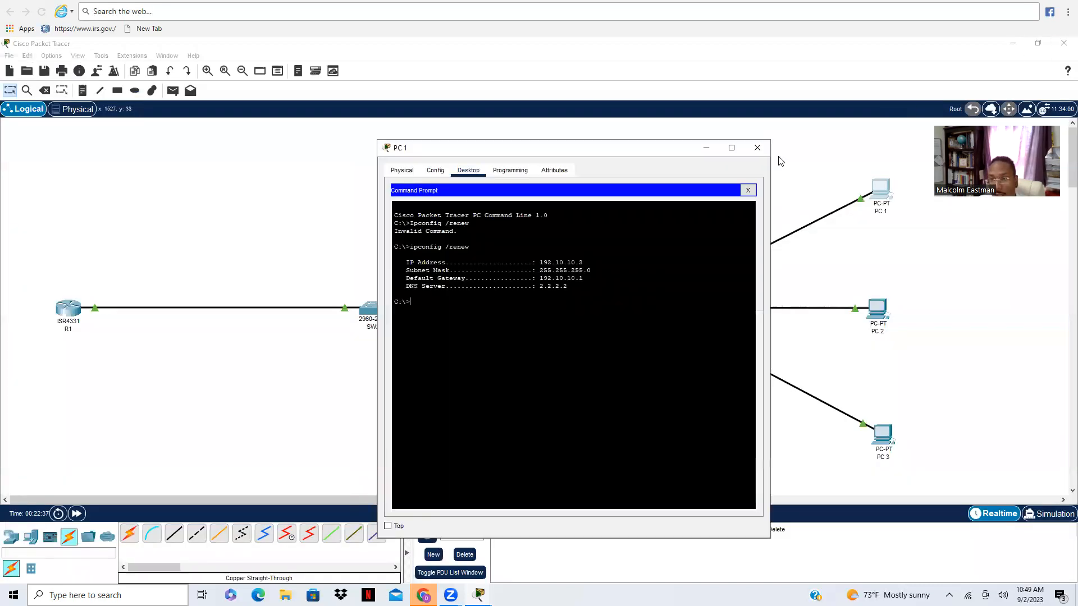
left_click(767, 152)
Step: Run ipconfig /renew in PC 2's Command Prompt to request a DHCP address, and close its window
left_click(877, 309)
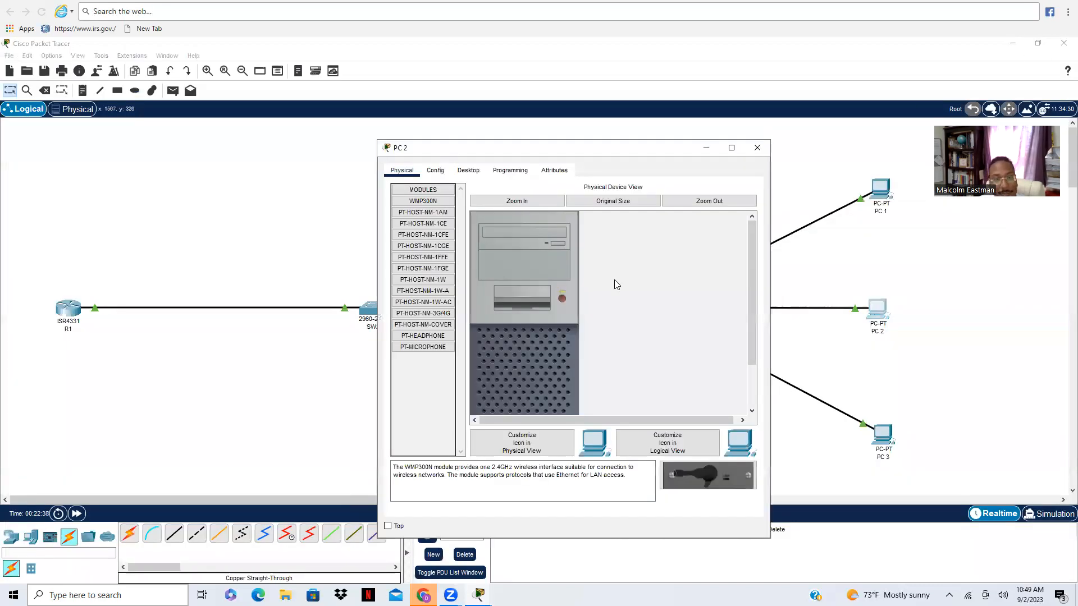
left_click(470, 169)
left_click(651, 221)
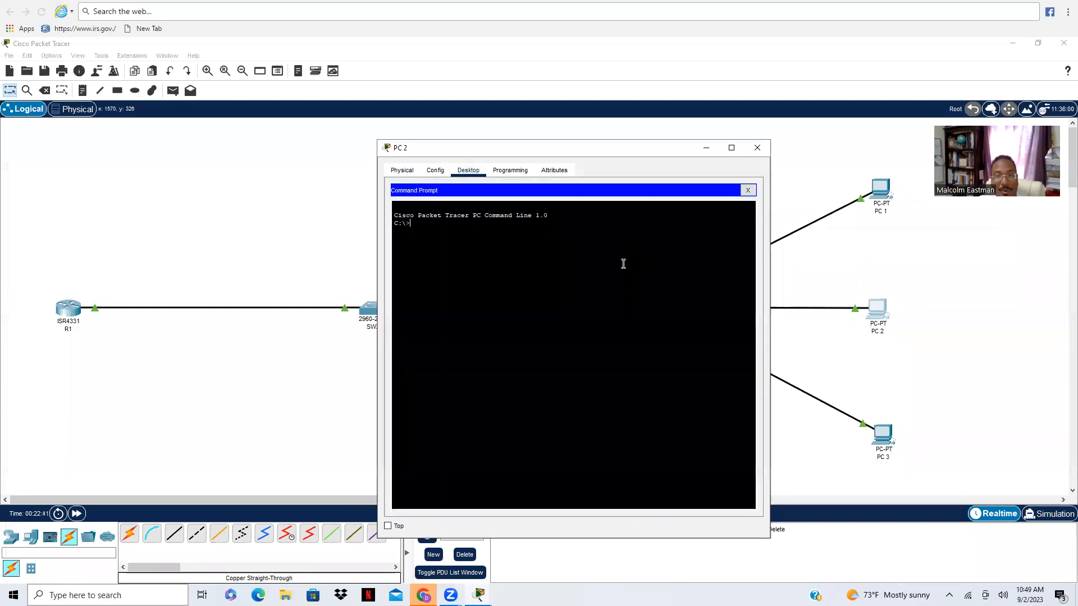
type("ipco")
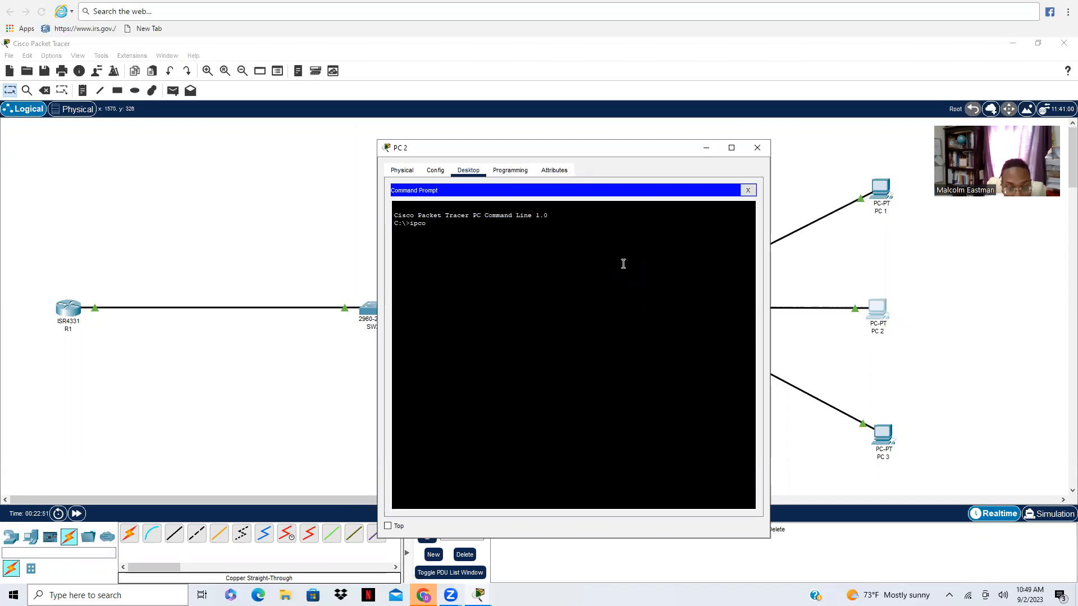
type("nfig")
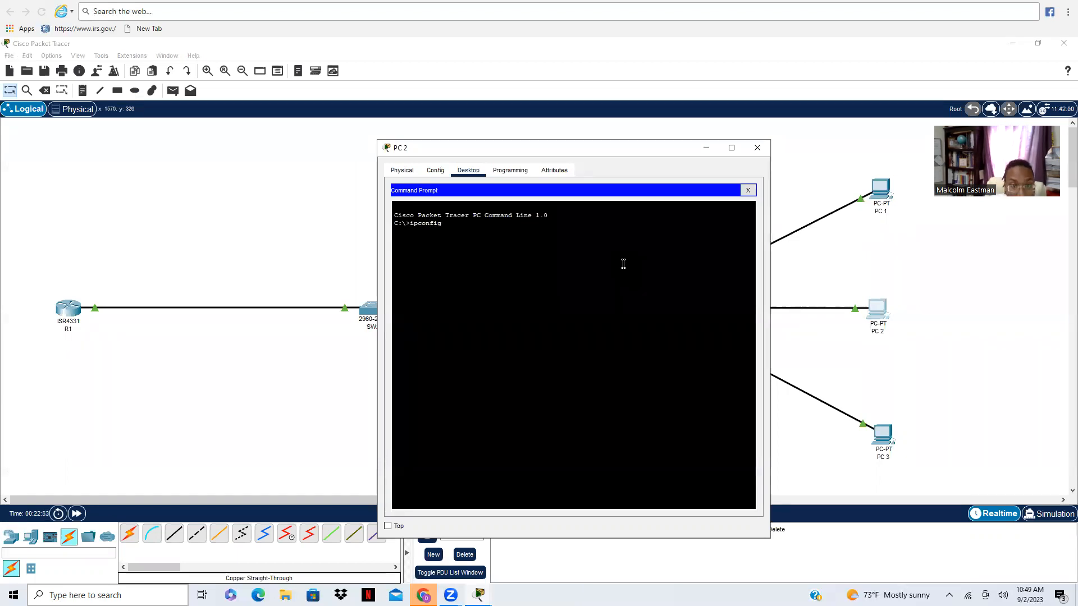
type(" /renew")
key("Return")
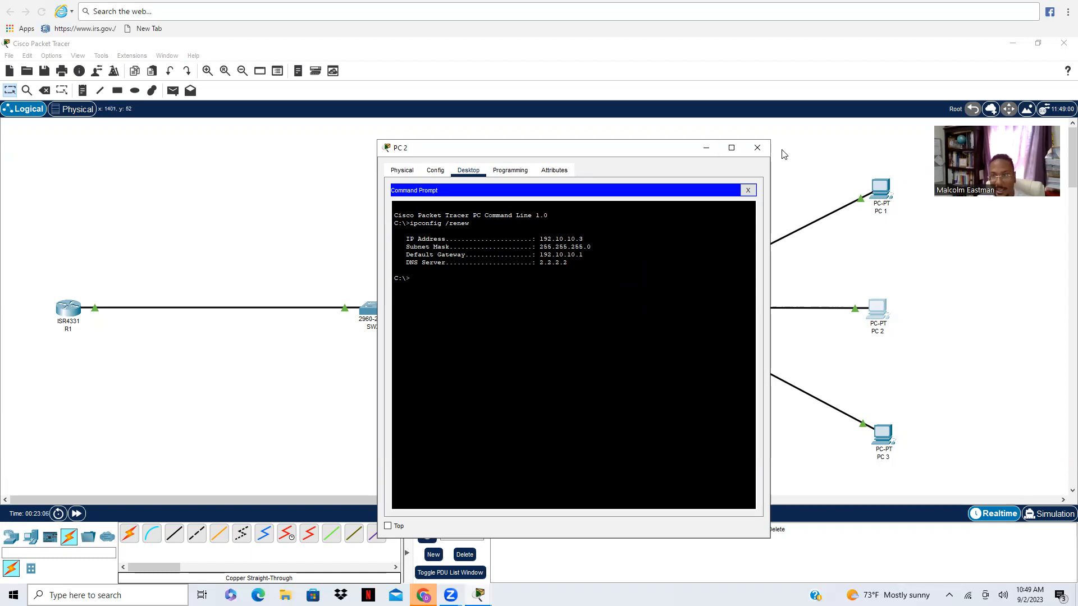
left_click(759, 149)
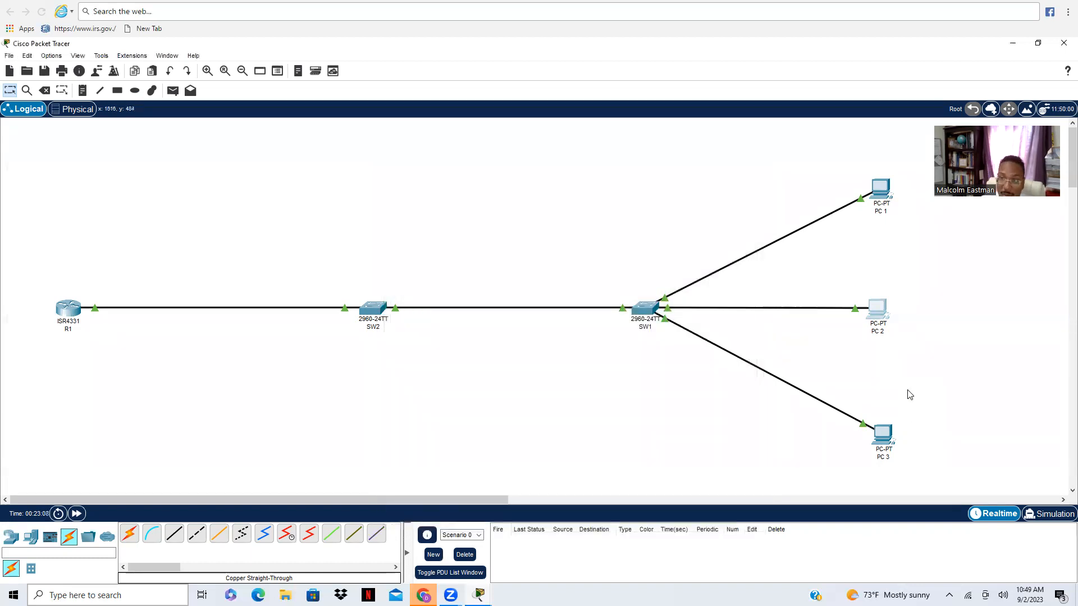
Step: Switch to Simulation mode and issue ipconfig /renew in PC 3's Command Prompt
left_click(1049, 513)
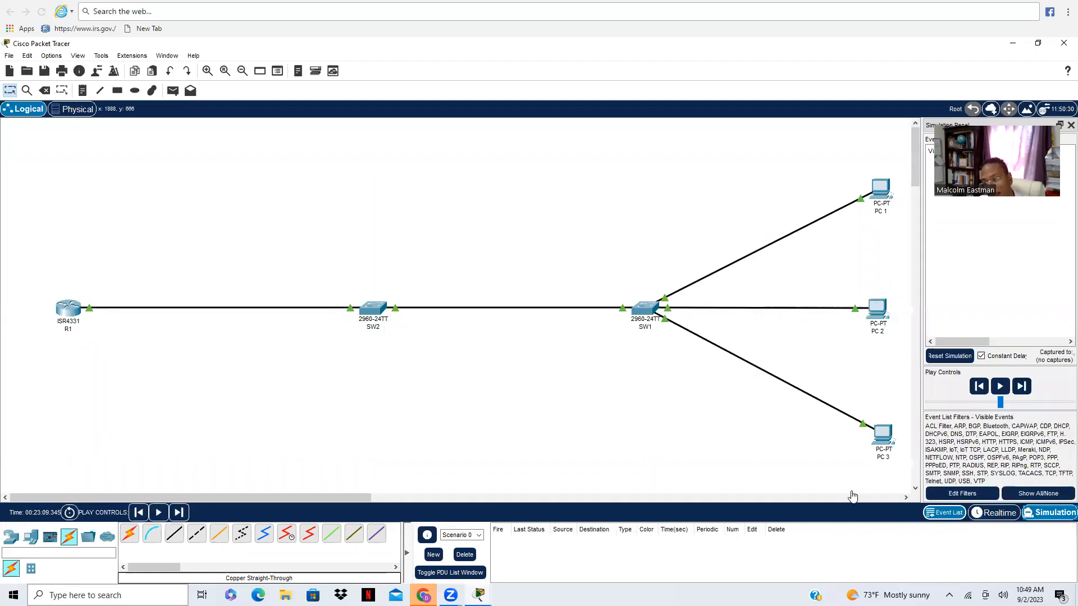
left_click(883, 437)
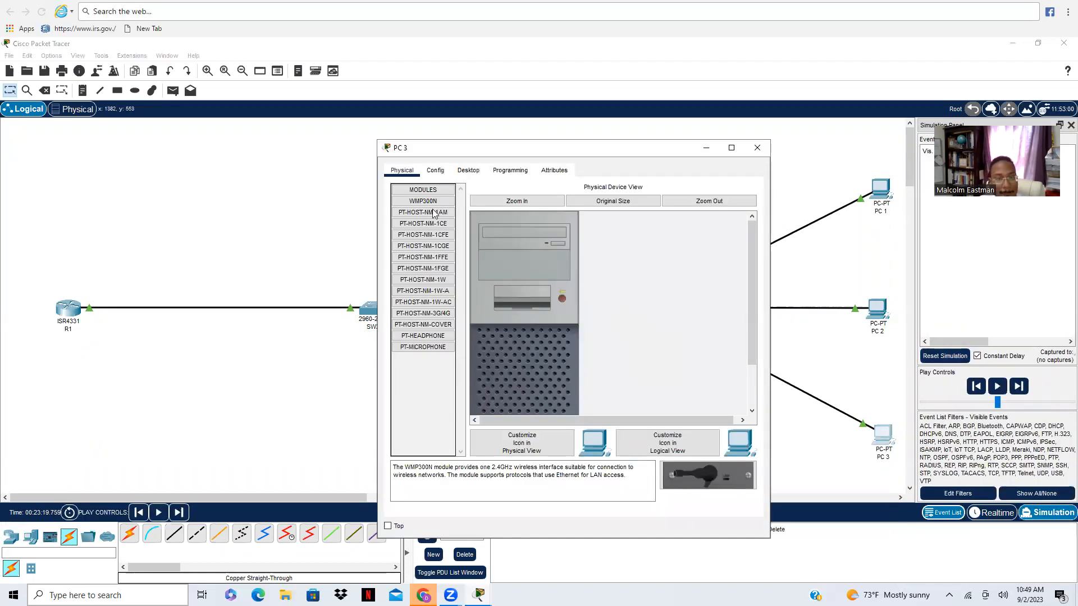
left_click(468, 170)
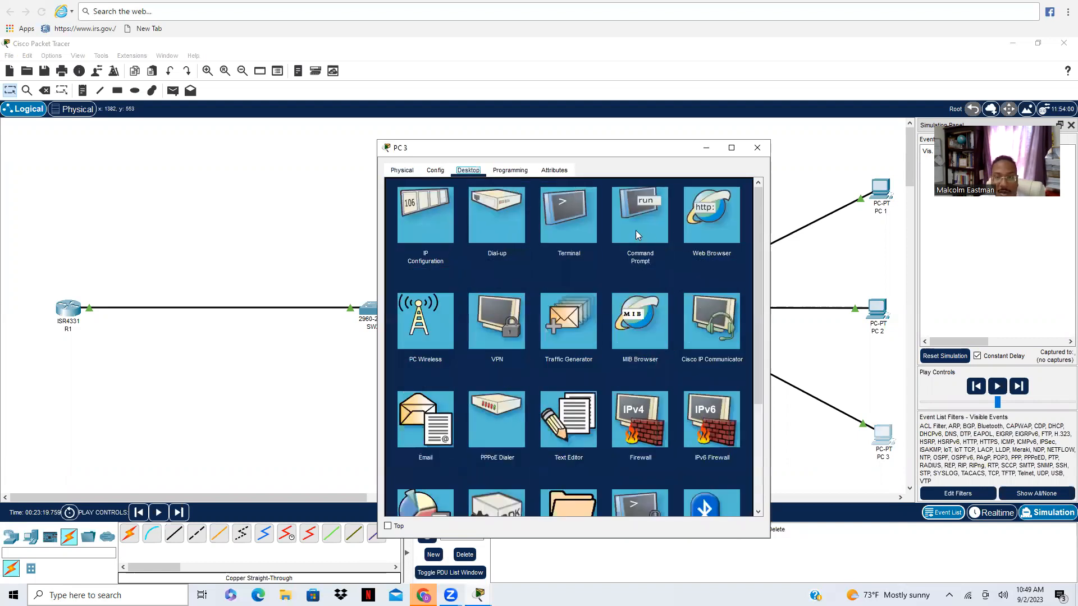
left_click(636, 231)
type("ipconfig /renew")
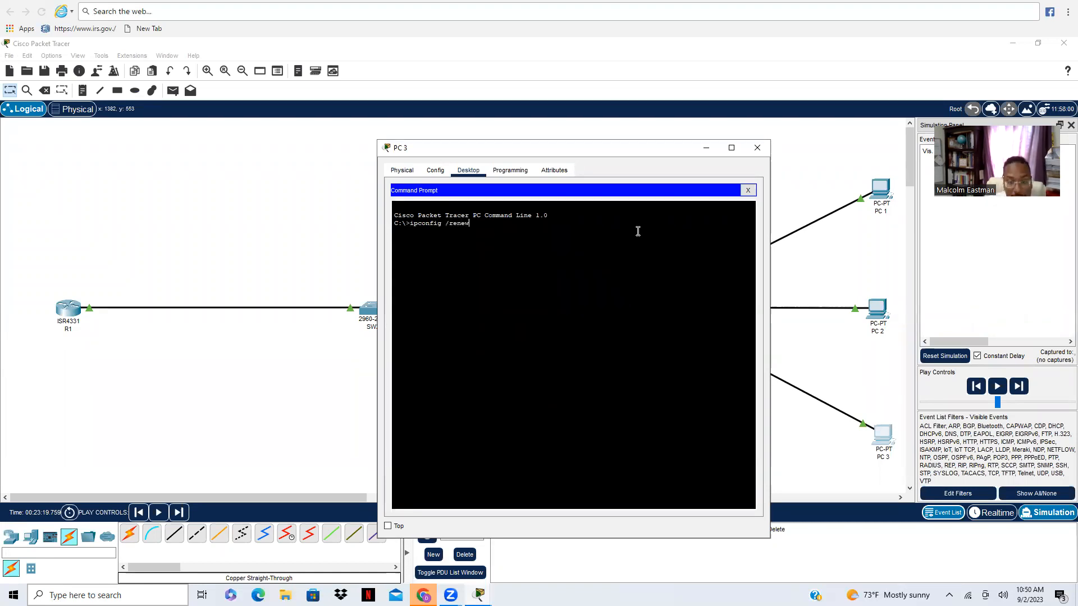
key("Return")
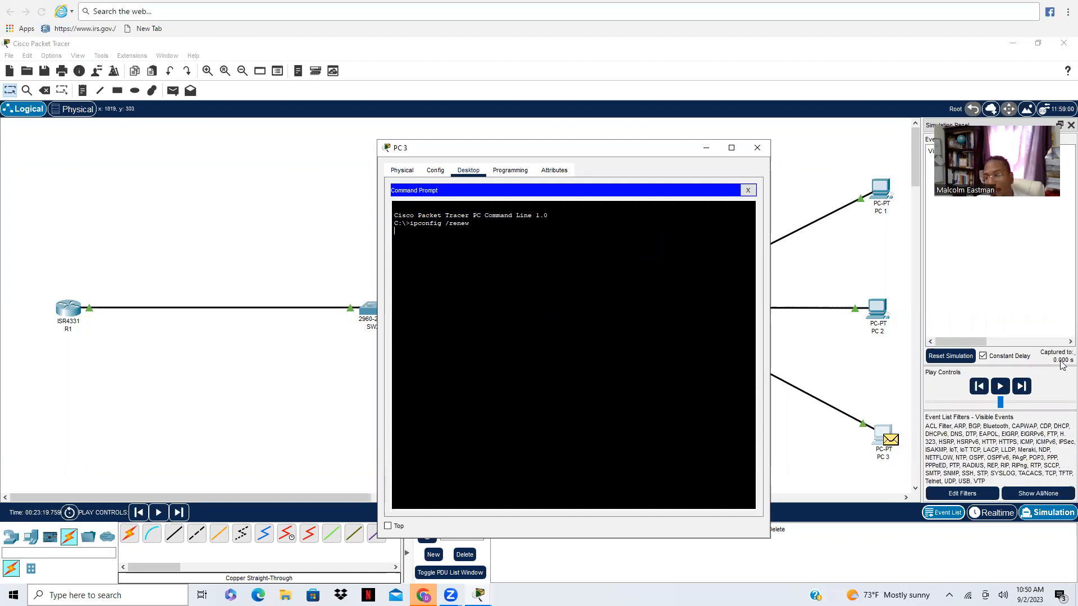
Step: Play the simulation of PC 3's DHCP request and return to Realtime mode to check its renewal output
left_click(1002, 387)
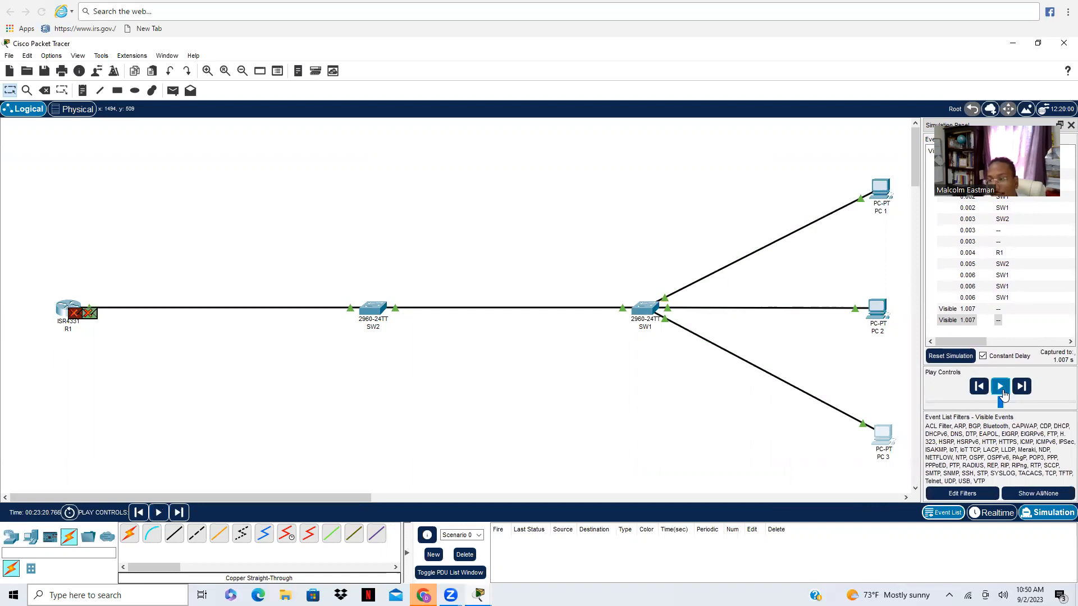
left_click(993, 513)
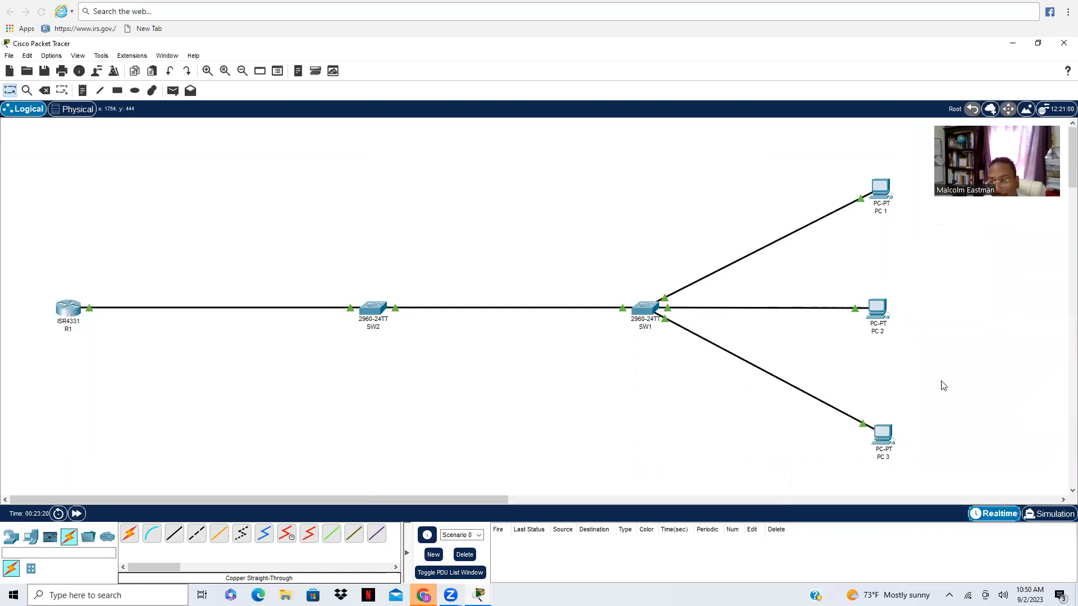
left_click(882, 435)
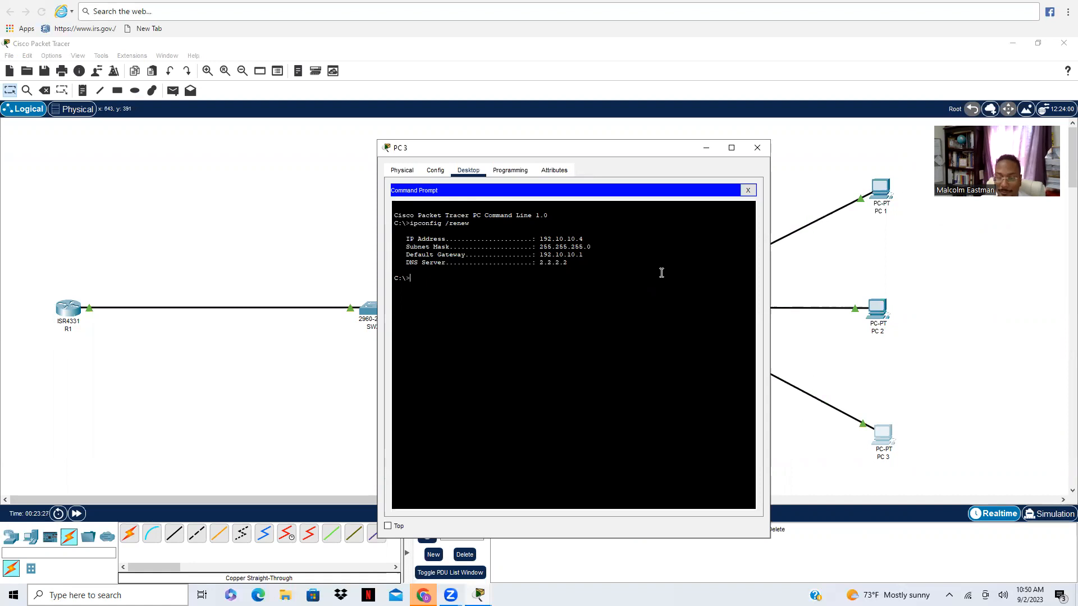
left_click(756, 149)
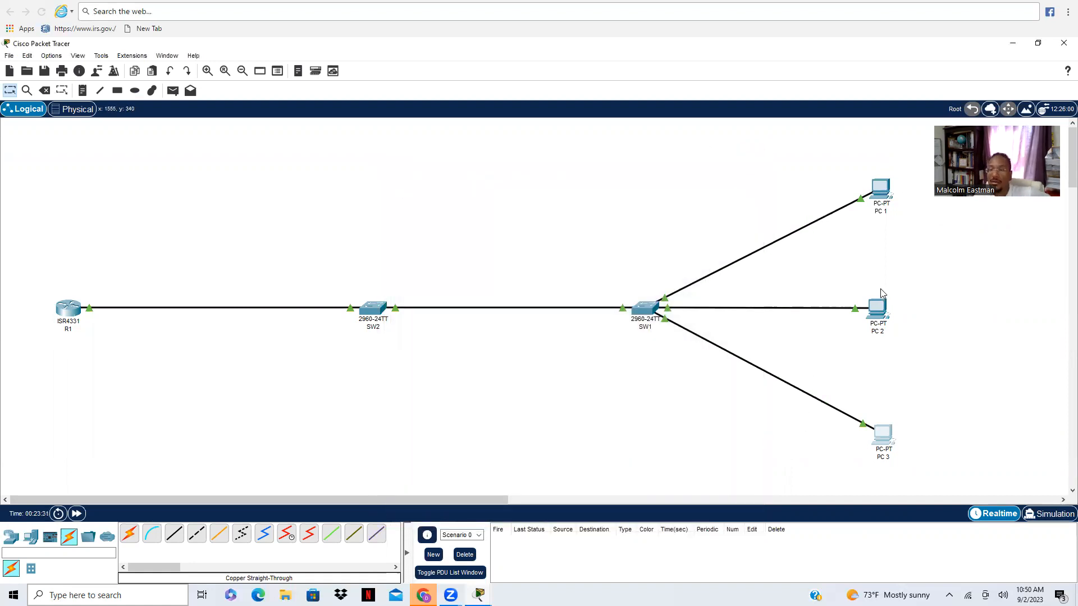